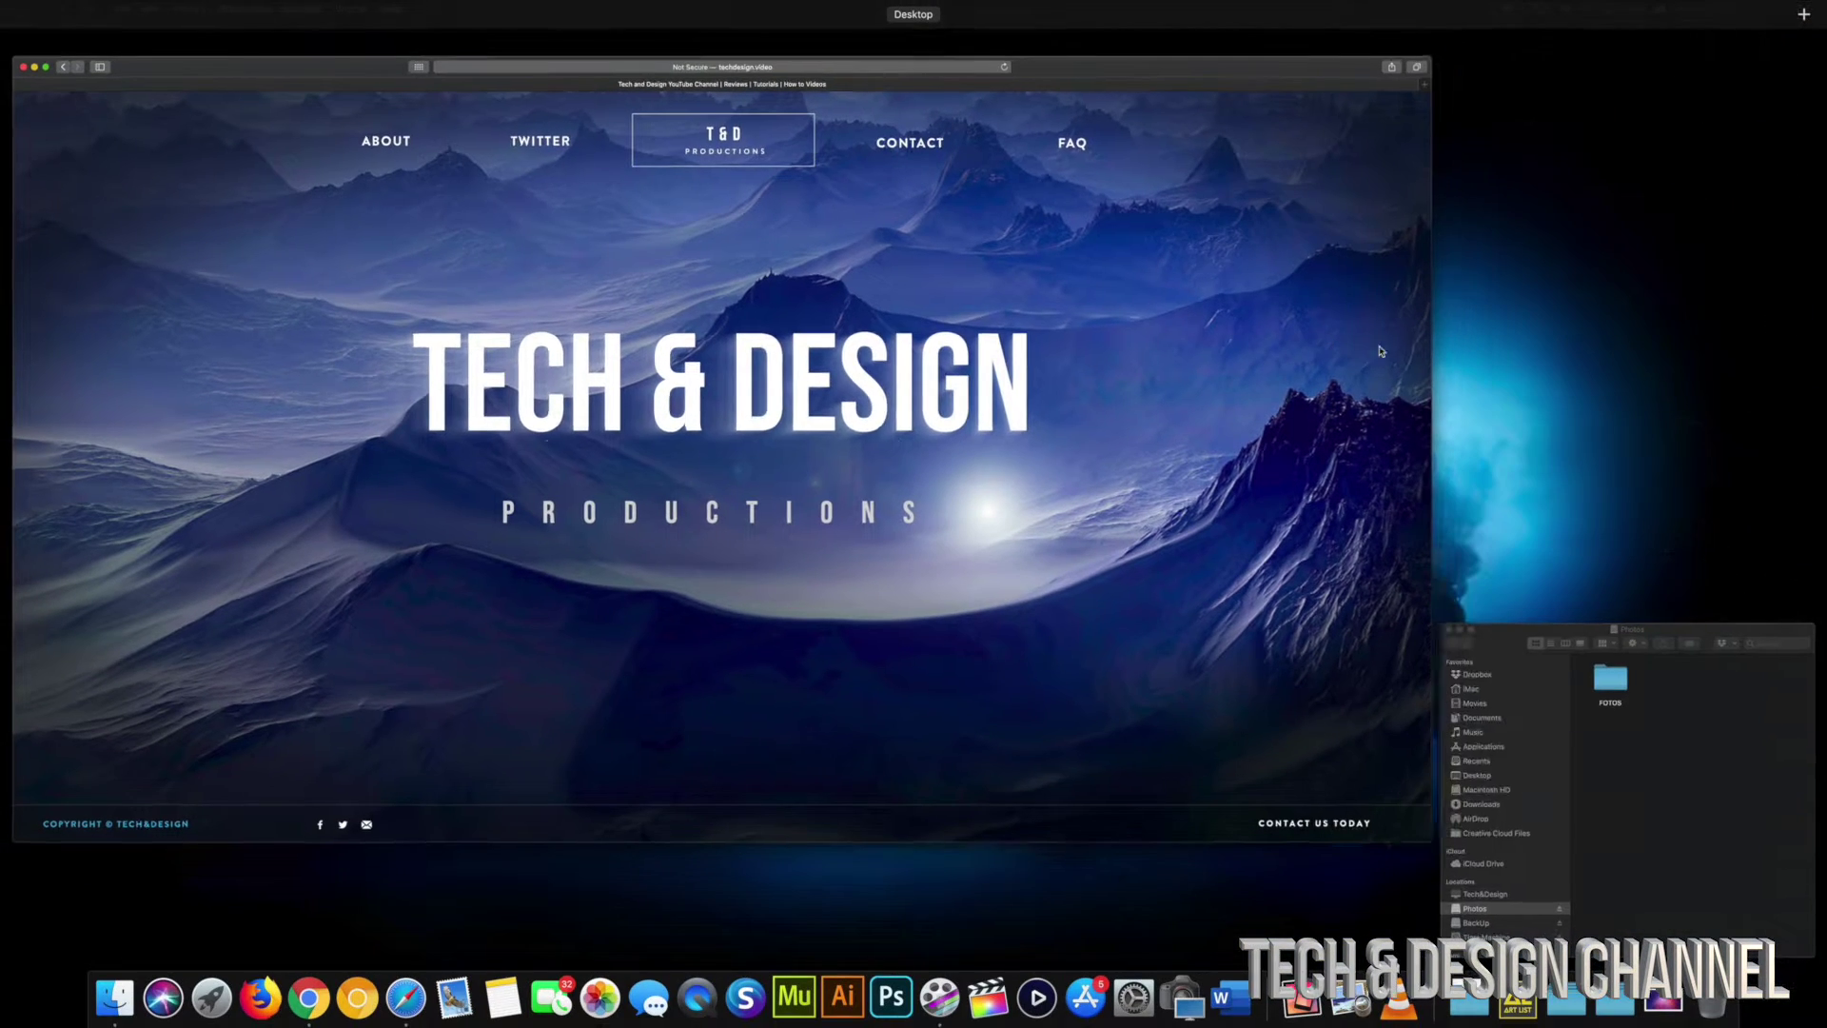
Bring the Finder window showing the Photos drive to the front and position it over the middle of the website.
{"action": "left_click", "coordinate": [1347, 545]}
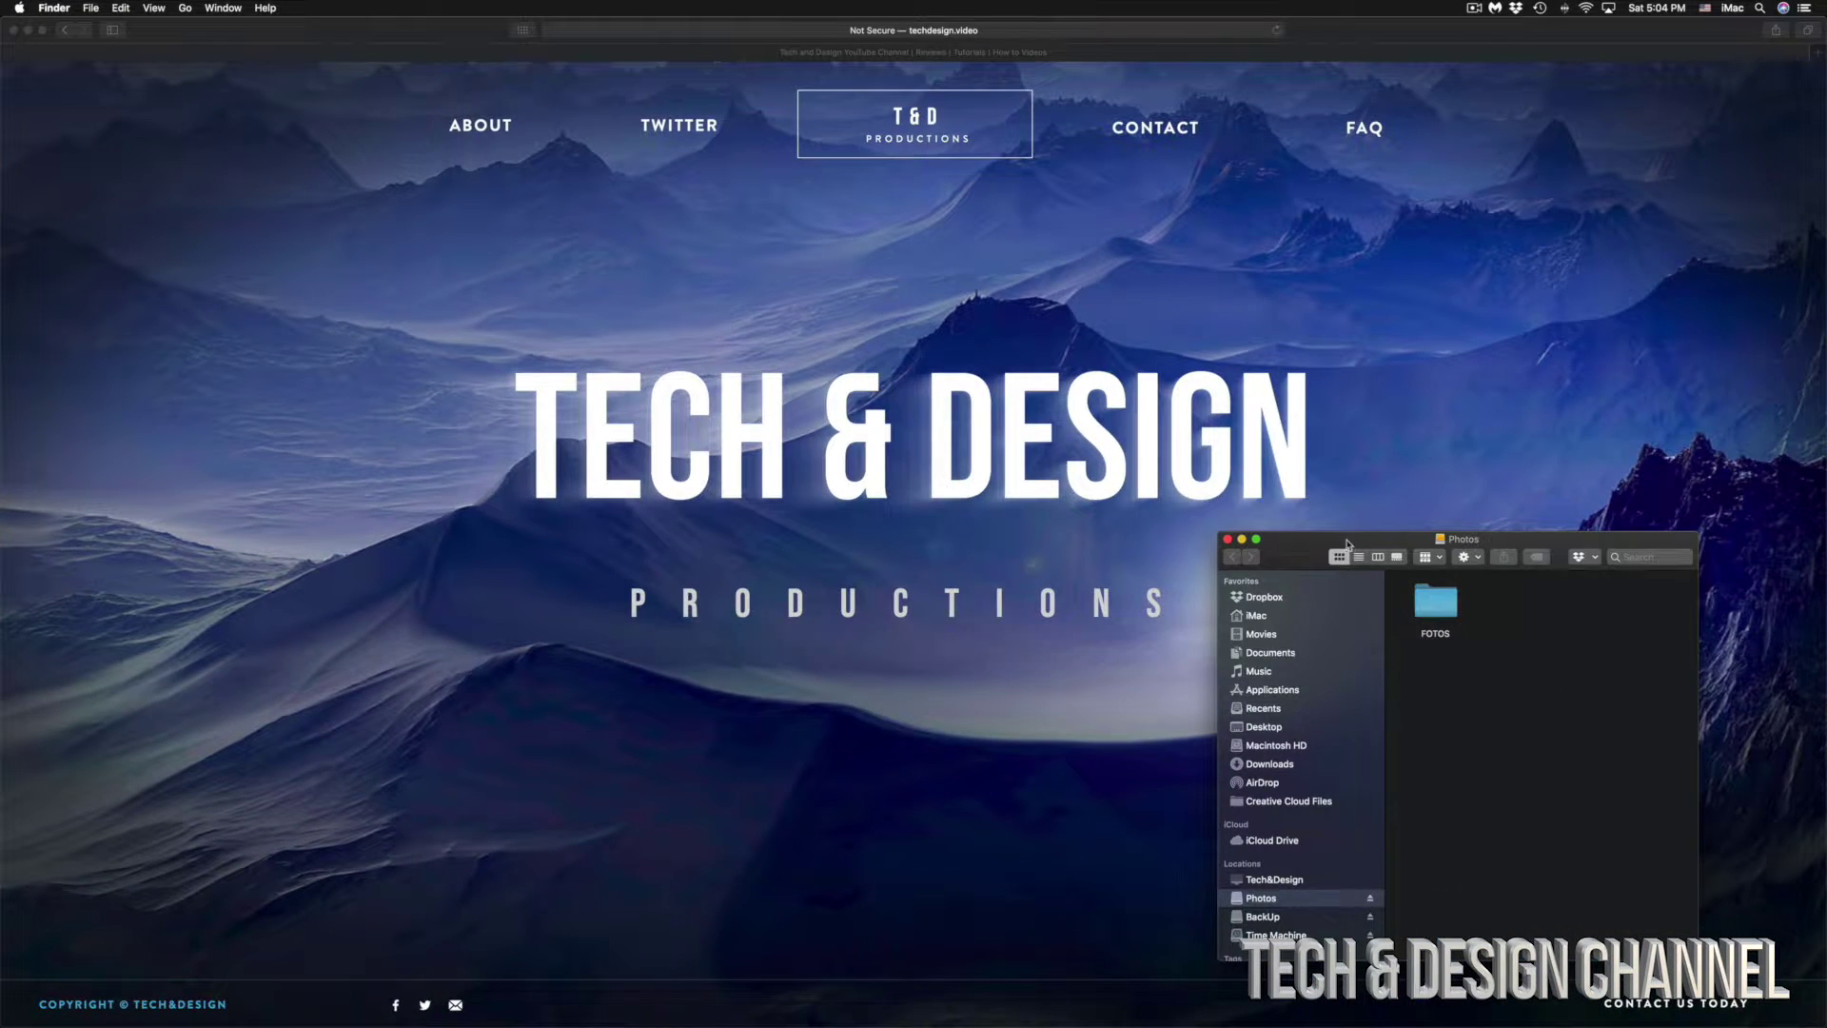
{"action": "left_click_drag", "start_coordinate": [1347, 544], "coordinate": [794, 232]}
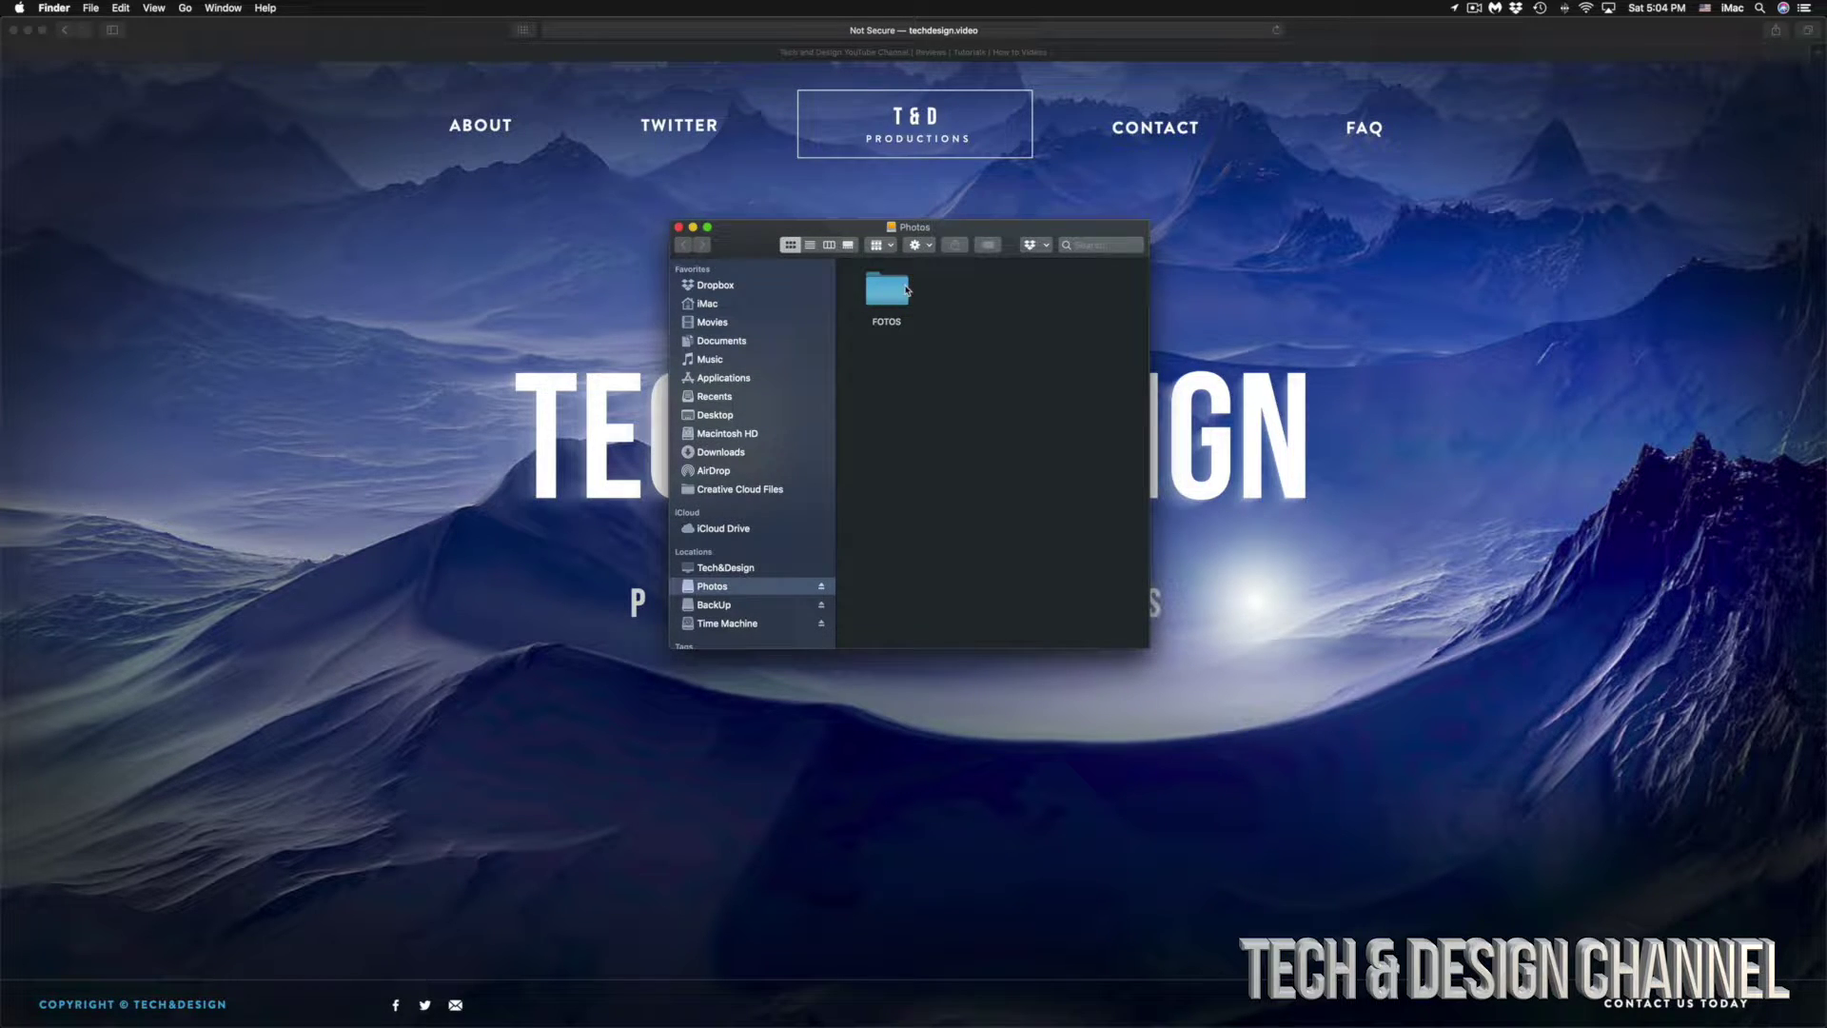
{"action": "left_click_drag", "start_coordinate": [933, 237], "coordinate": [924, 224]}
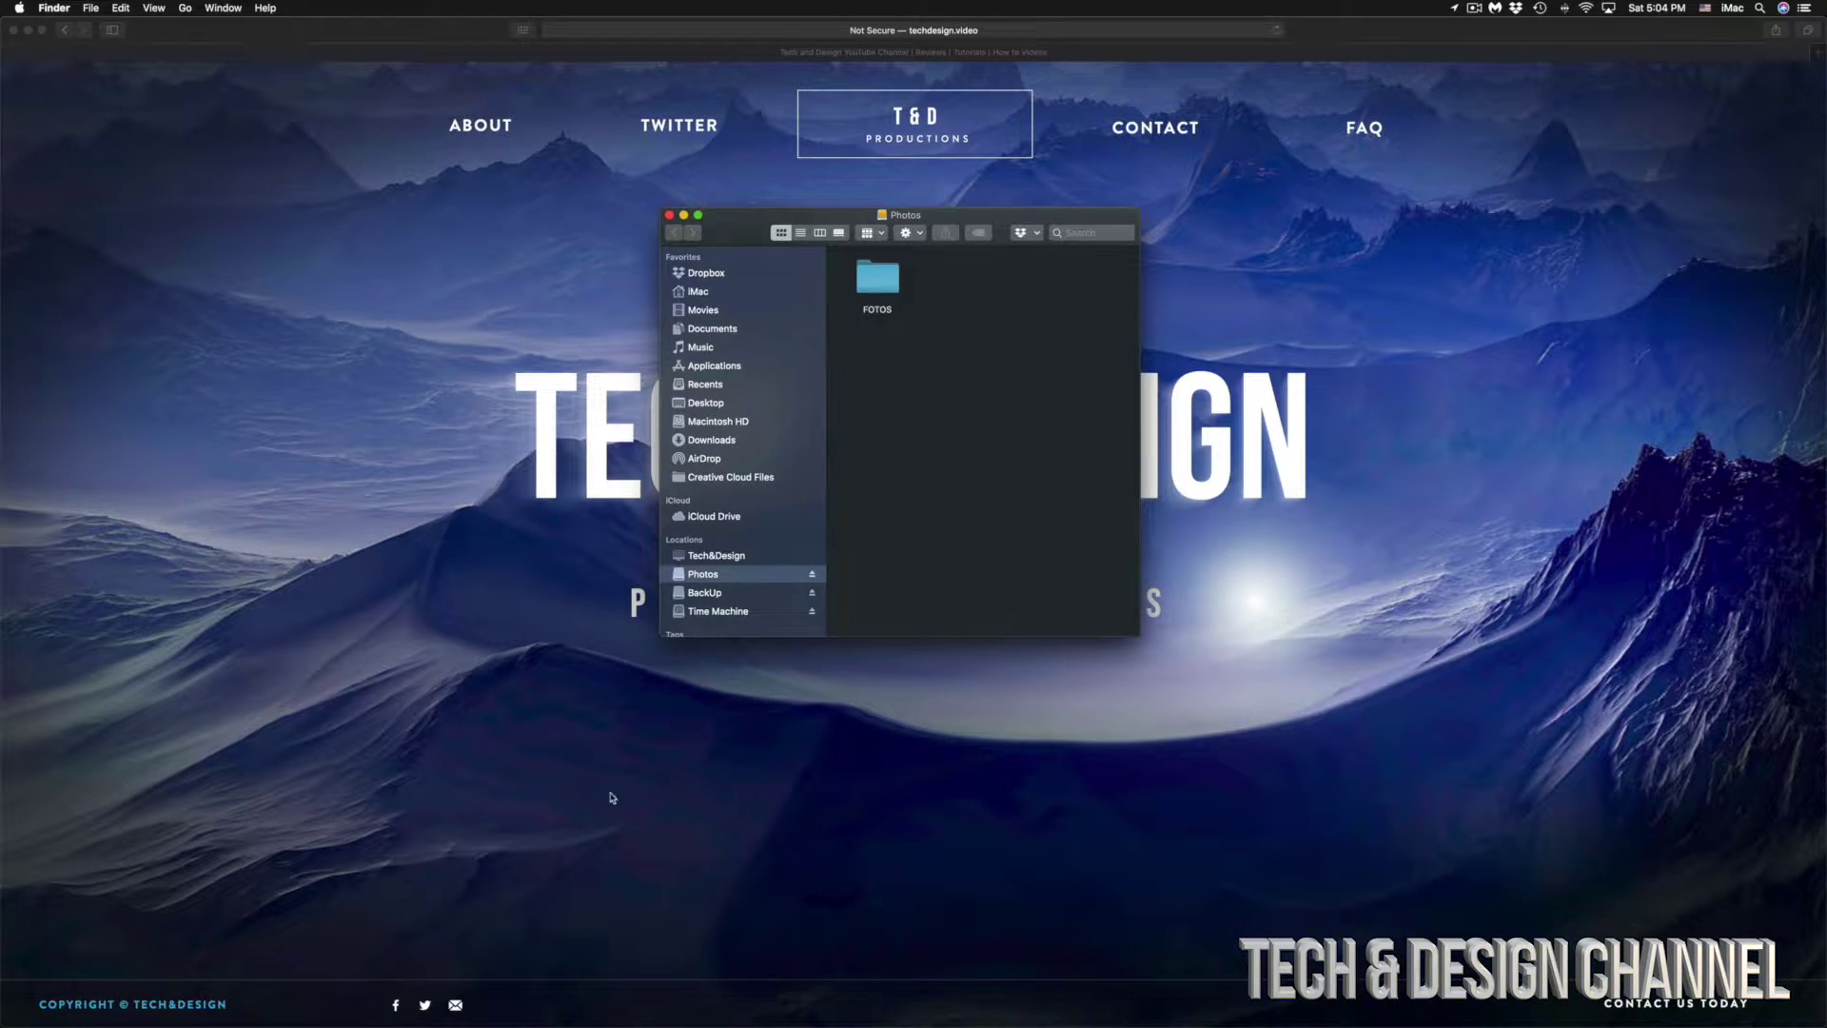
{"action": "mouse_move", "coordinate": [352, 994]}
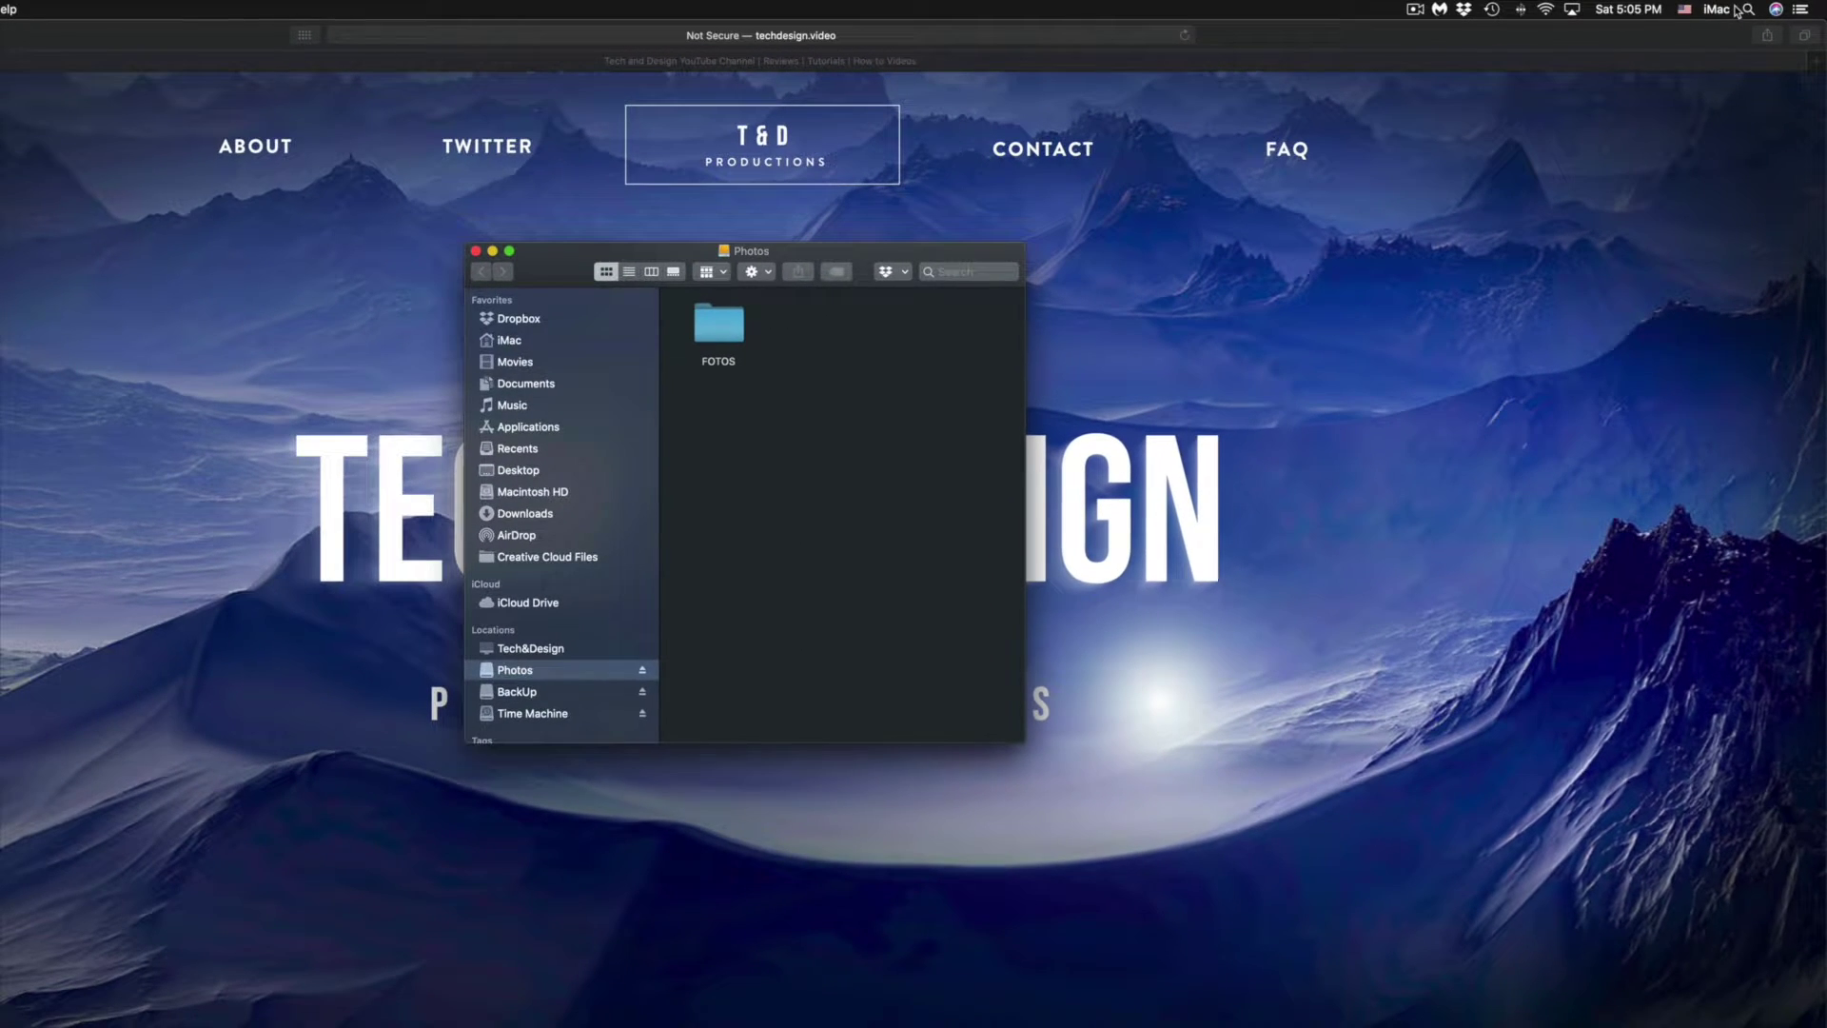
{"action": "left_click_drag", "start_coordinate": [548, 263], "coordinate": [511, 215]}
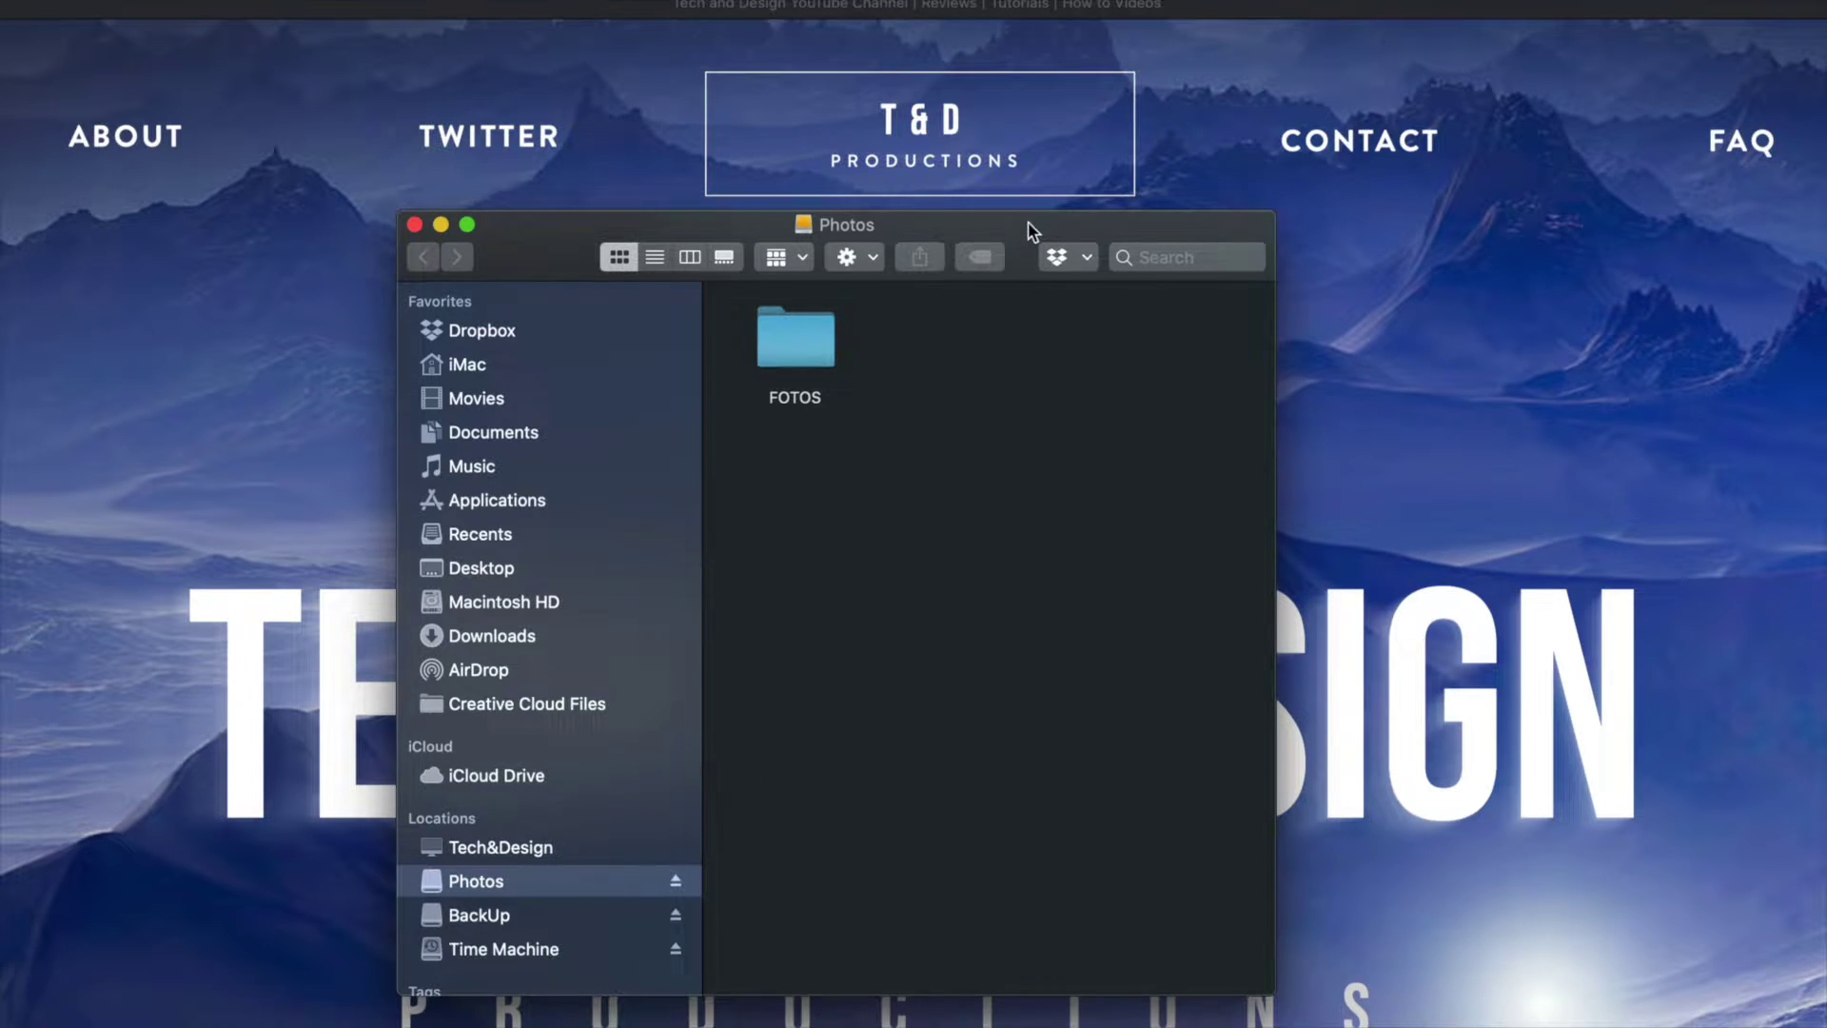
{"action": "left_click_drag", "start_coordinate": [1031, 224], "coordinate": [1016, 156]}
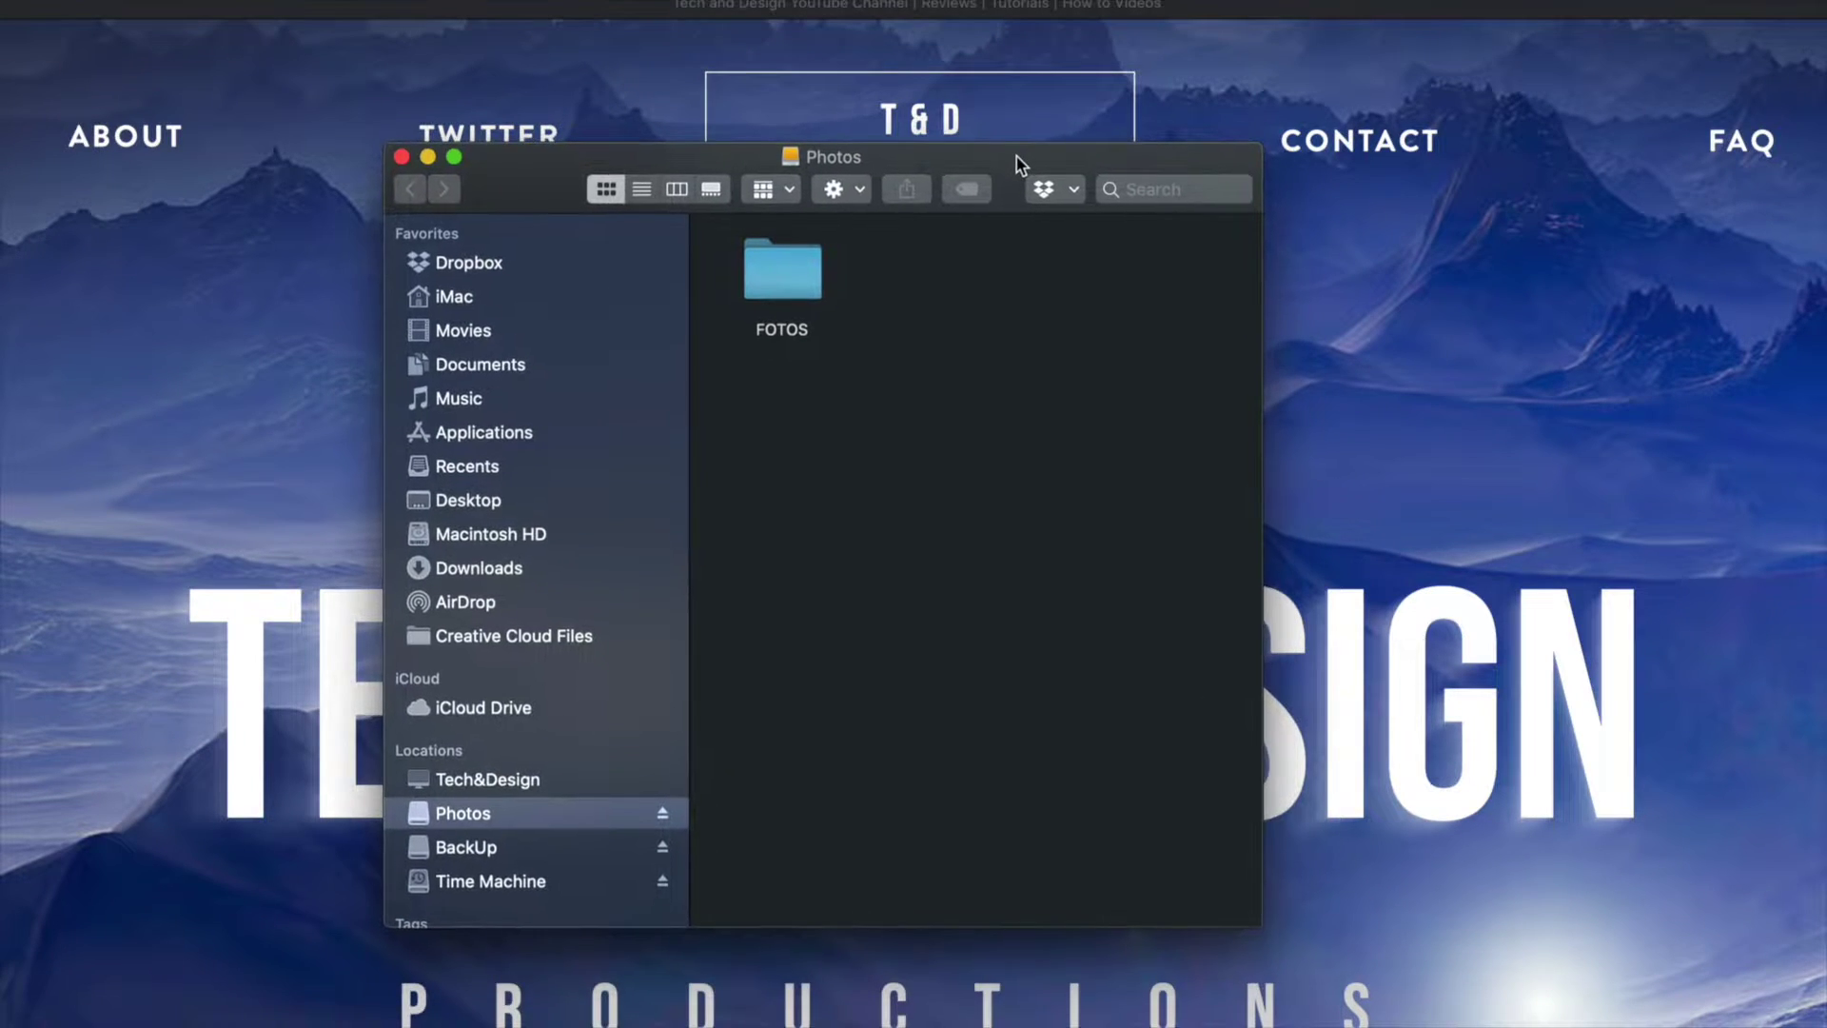
Open the FOTOS folder on the Photos drive and go into its PROFESSIONAL PHOTOS subfolder.
{"action": "left_click", "coordinate": [809, 257]}
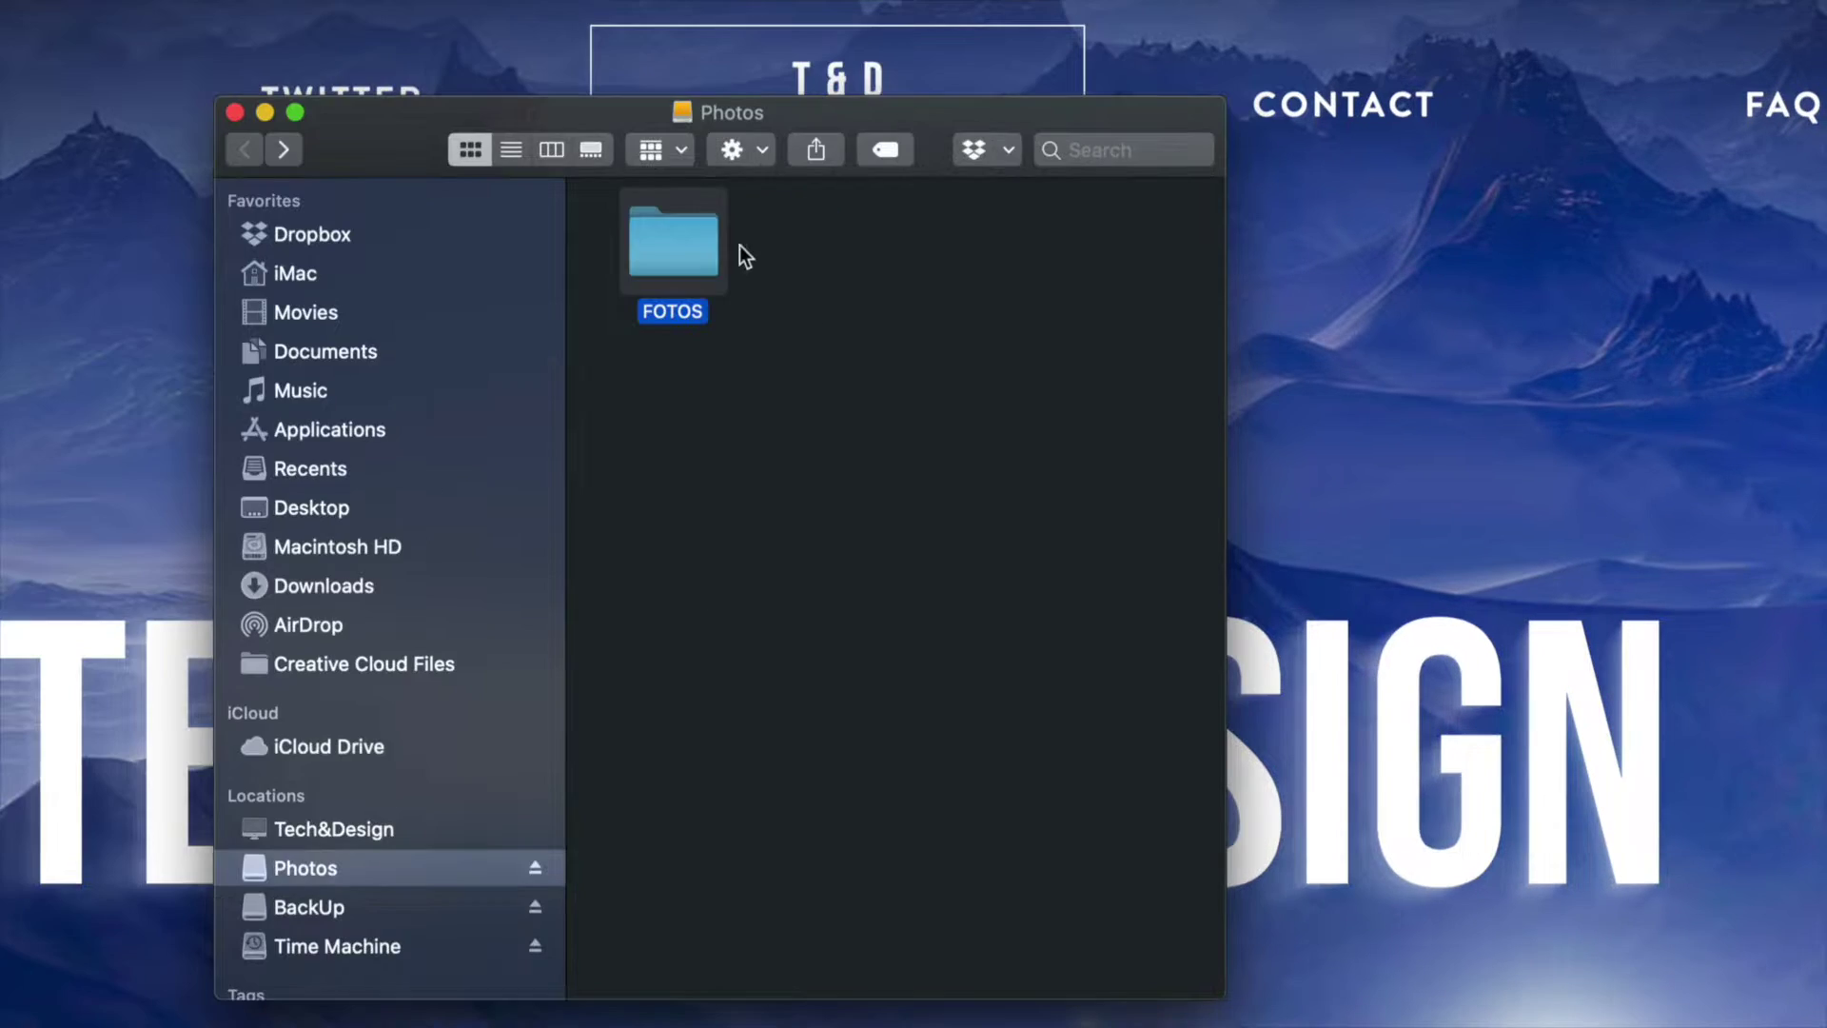
{"action": "double_click", "coordinate": [672, 250]}
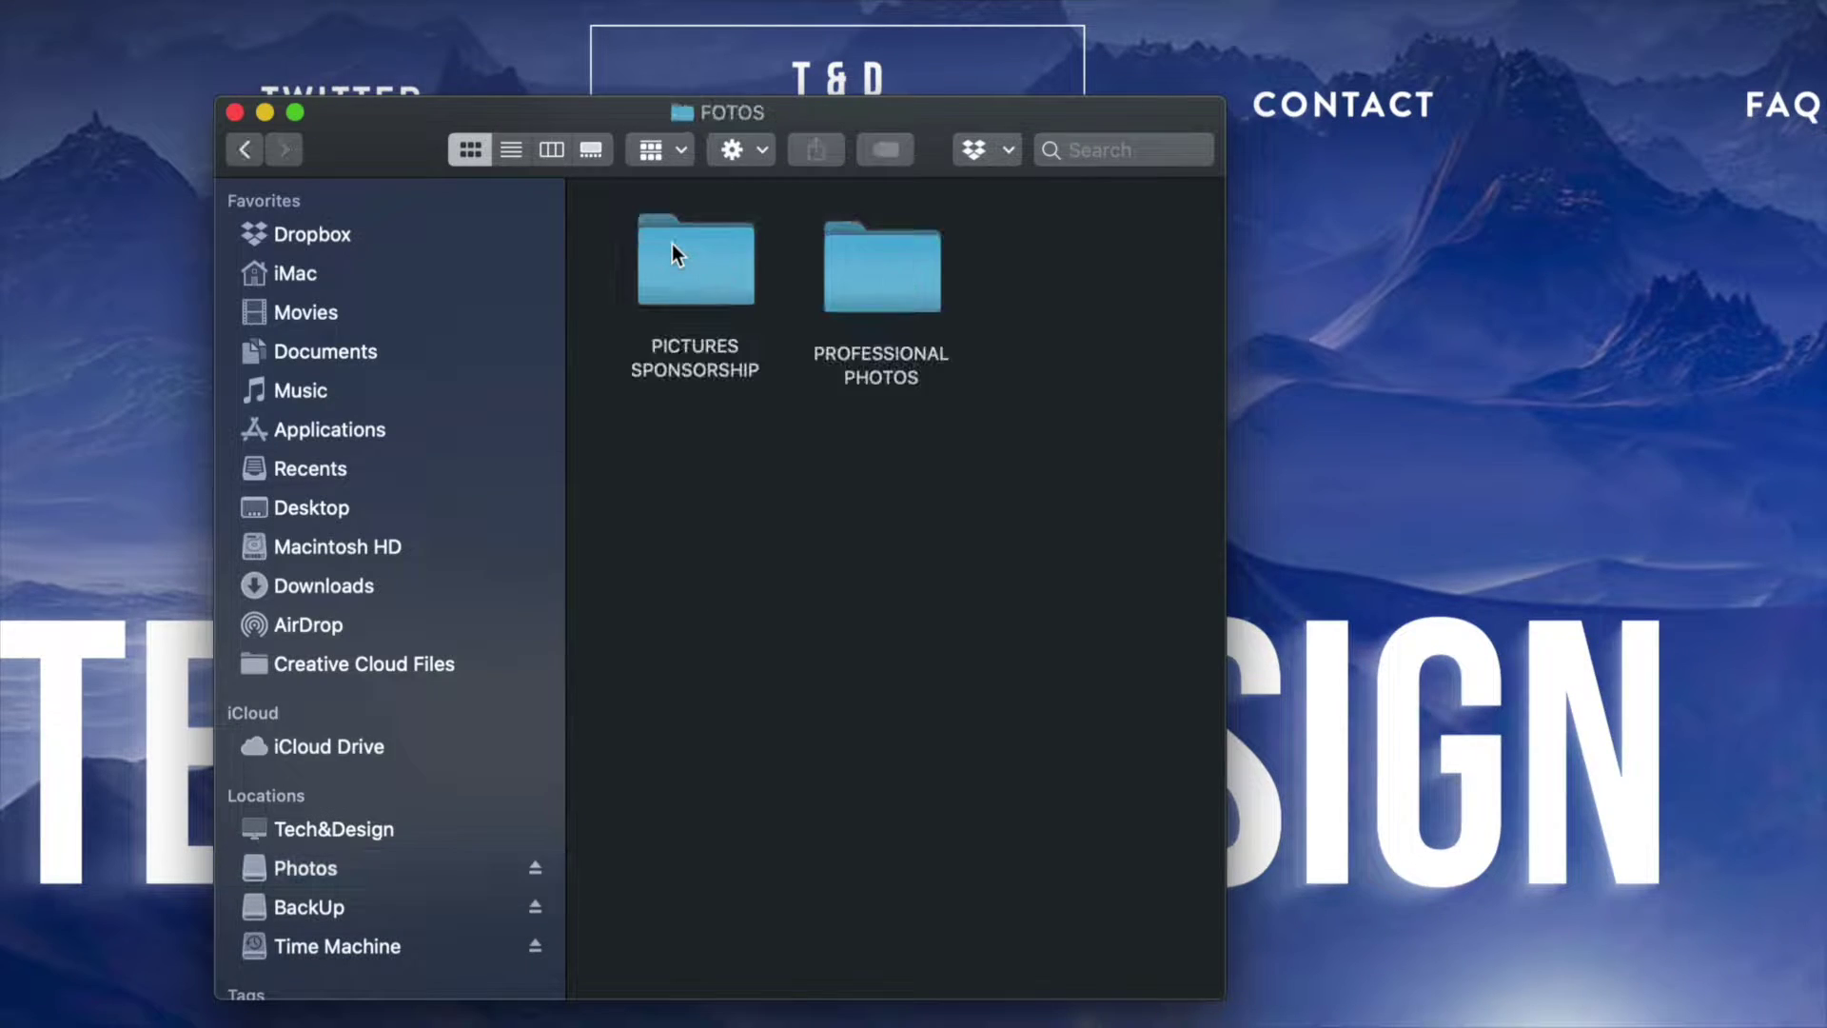
{"action": "double_click", "coordinate": [858, 276]}
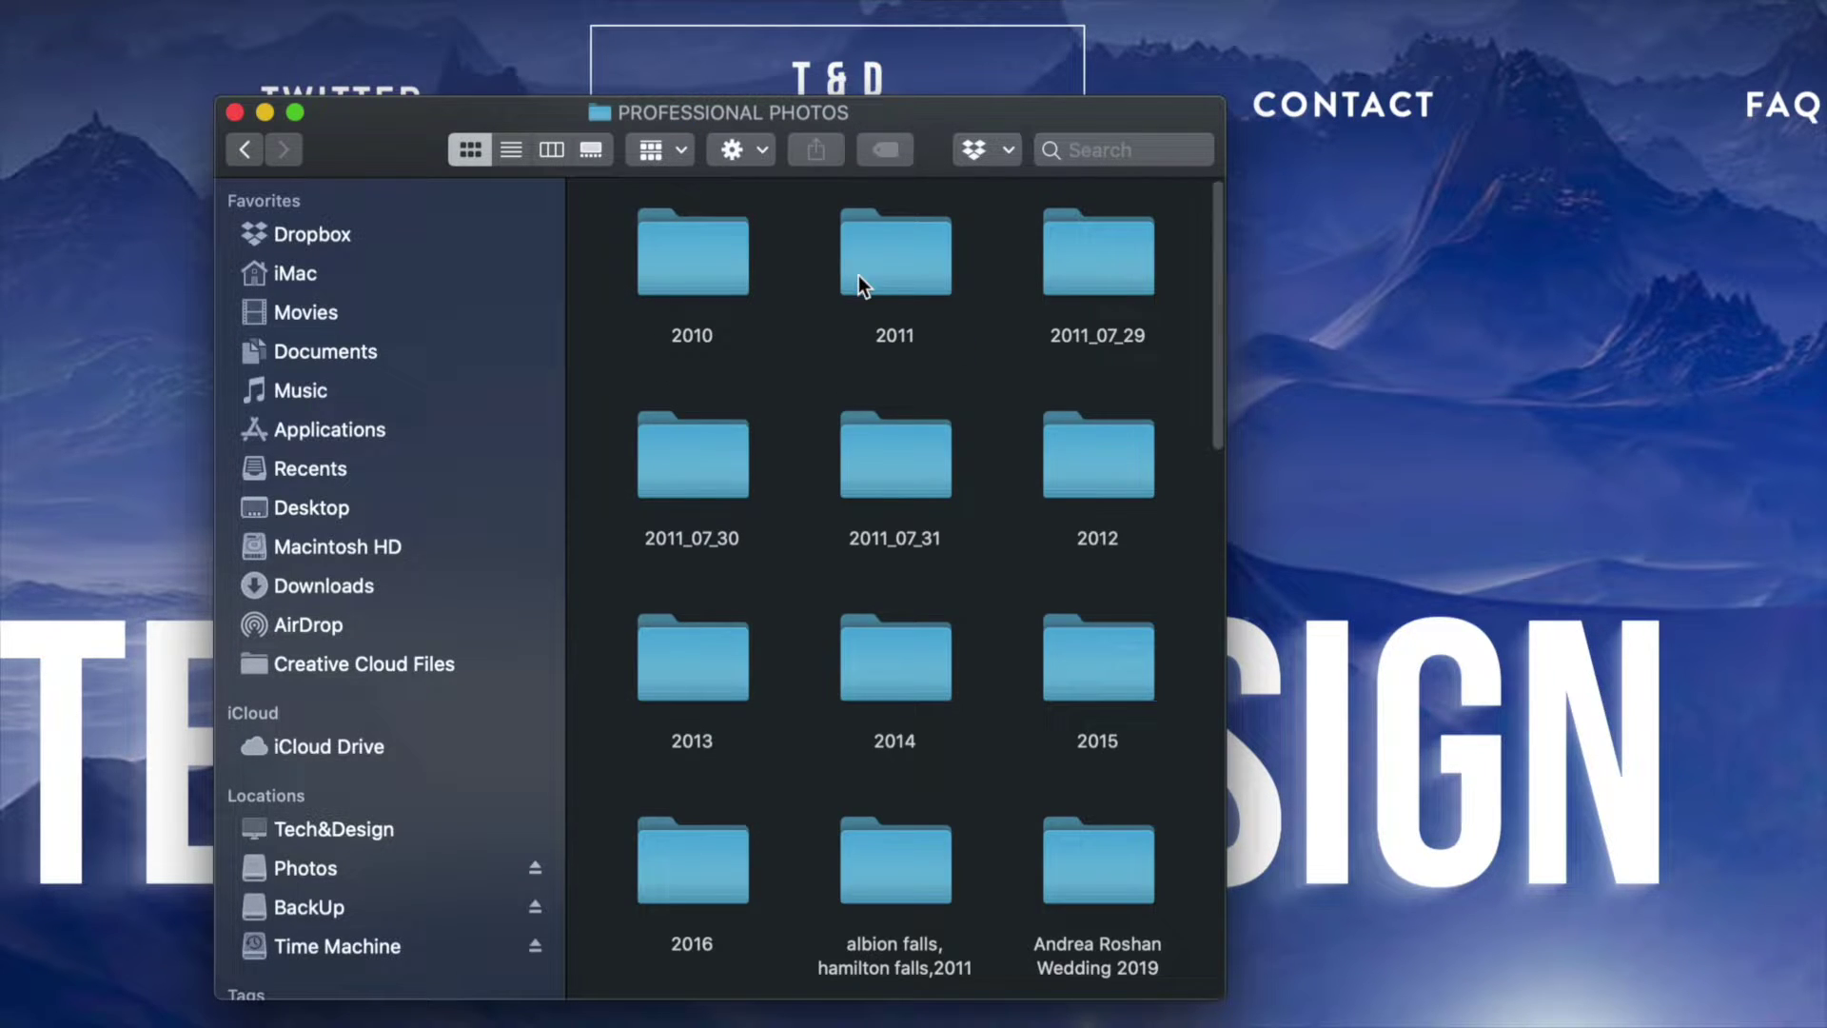
Move the image IMG_1666.CR2 from the PROFESSIONAL PHOTOS folder to the Trash.
{"action": "scroll", "coordinate": [964, 470], "scroll_direction": "down", "scroll_amount": 10}
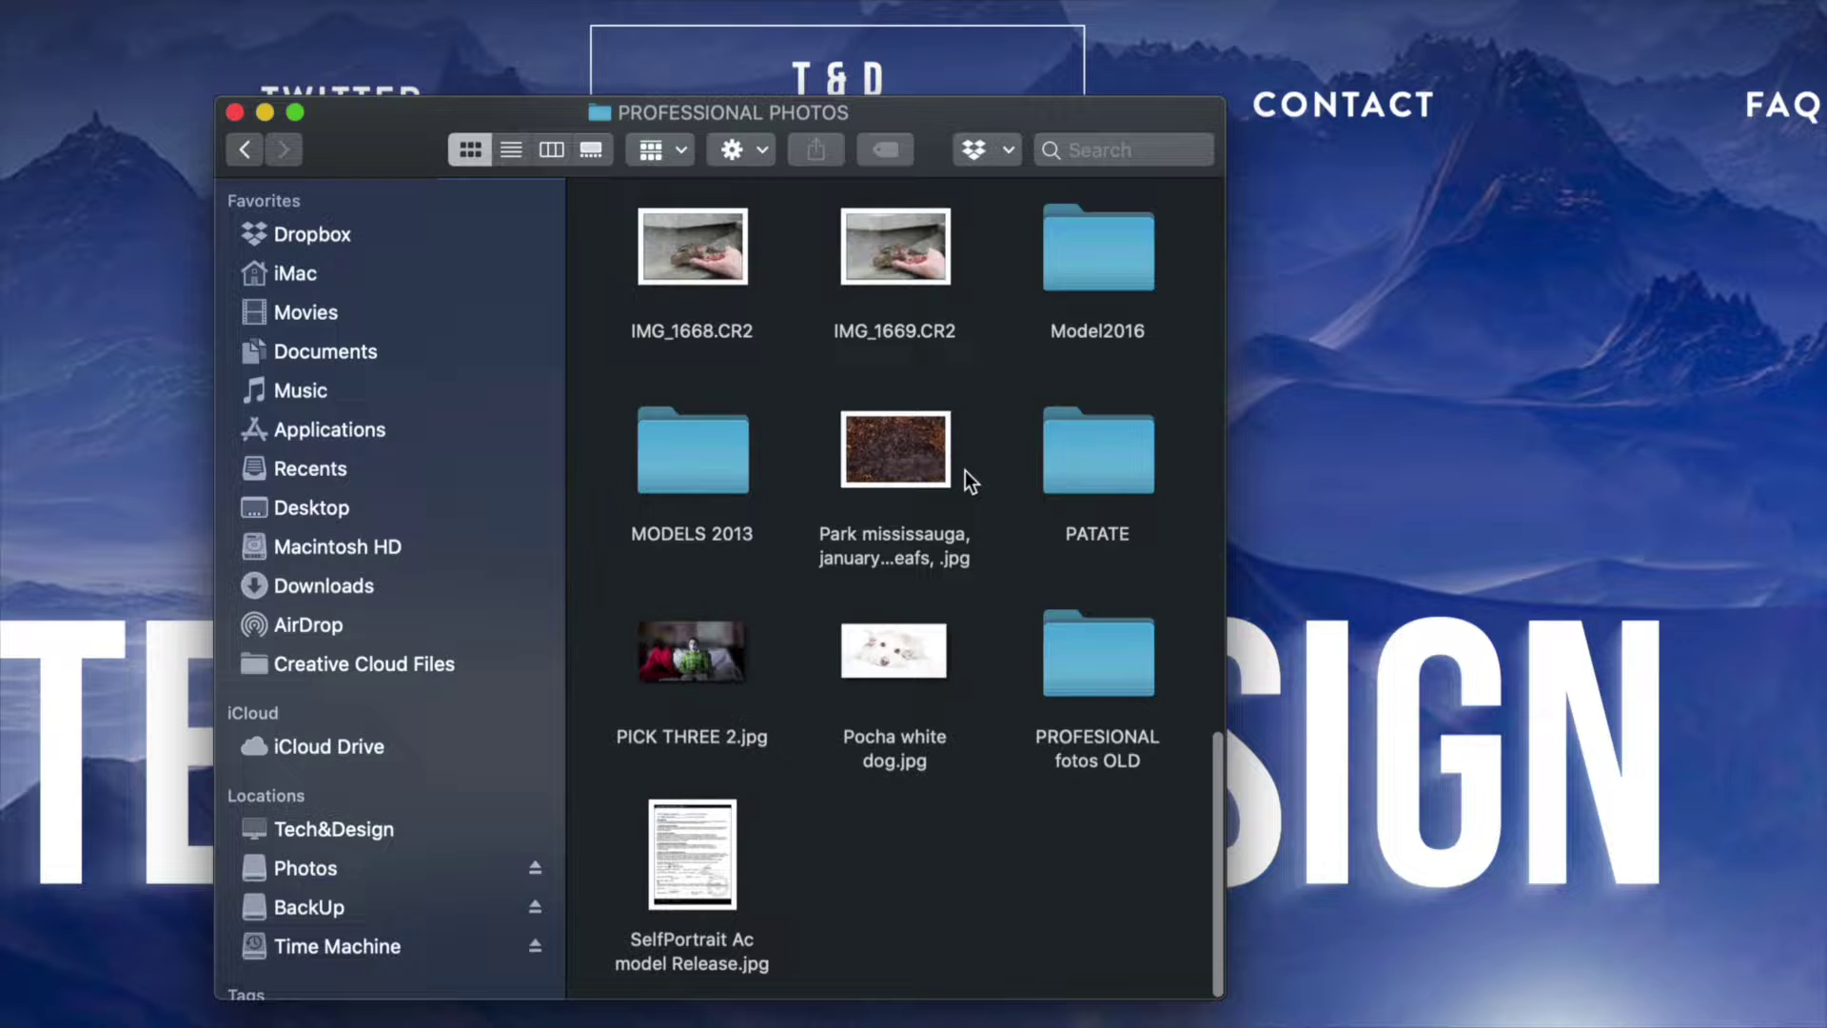
{"action": "scroll", "coordinate": [965, 470], "scroll_direction": "up", "scroll_amount": 2}
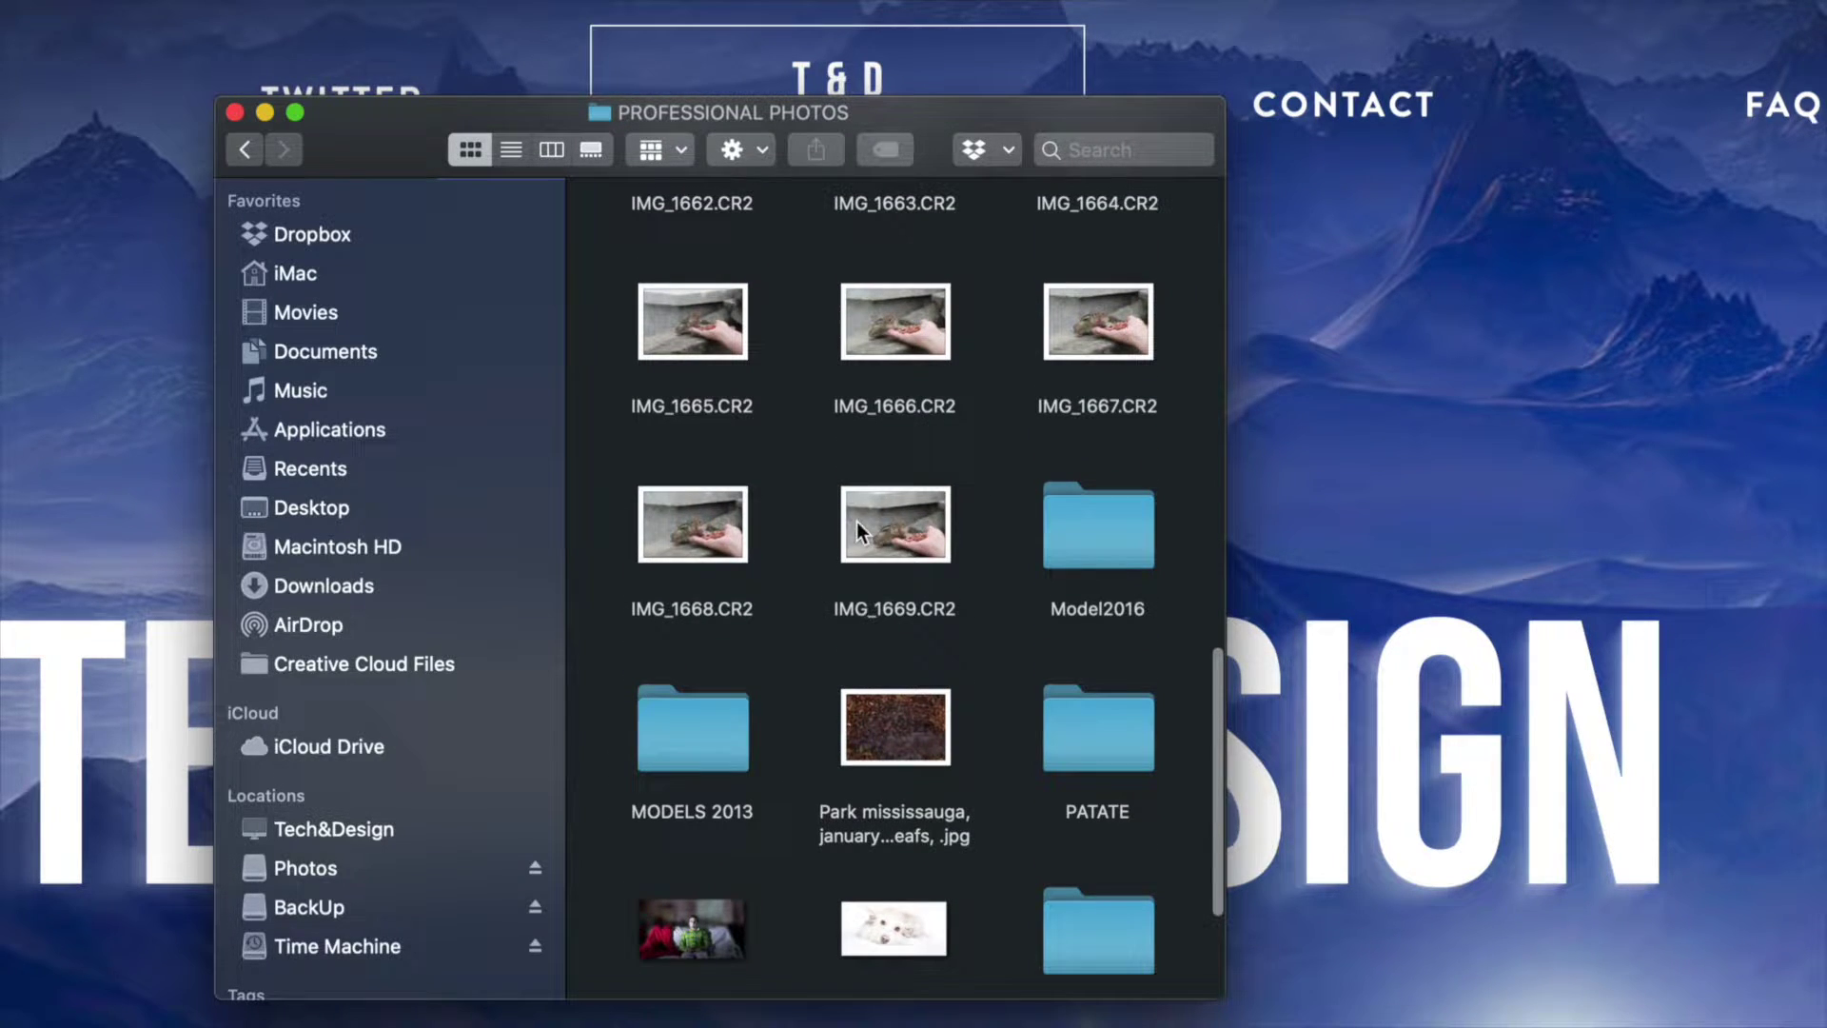
{"action": "left_click", "coordinate": [910, 327]}
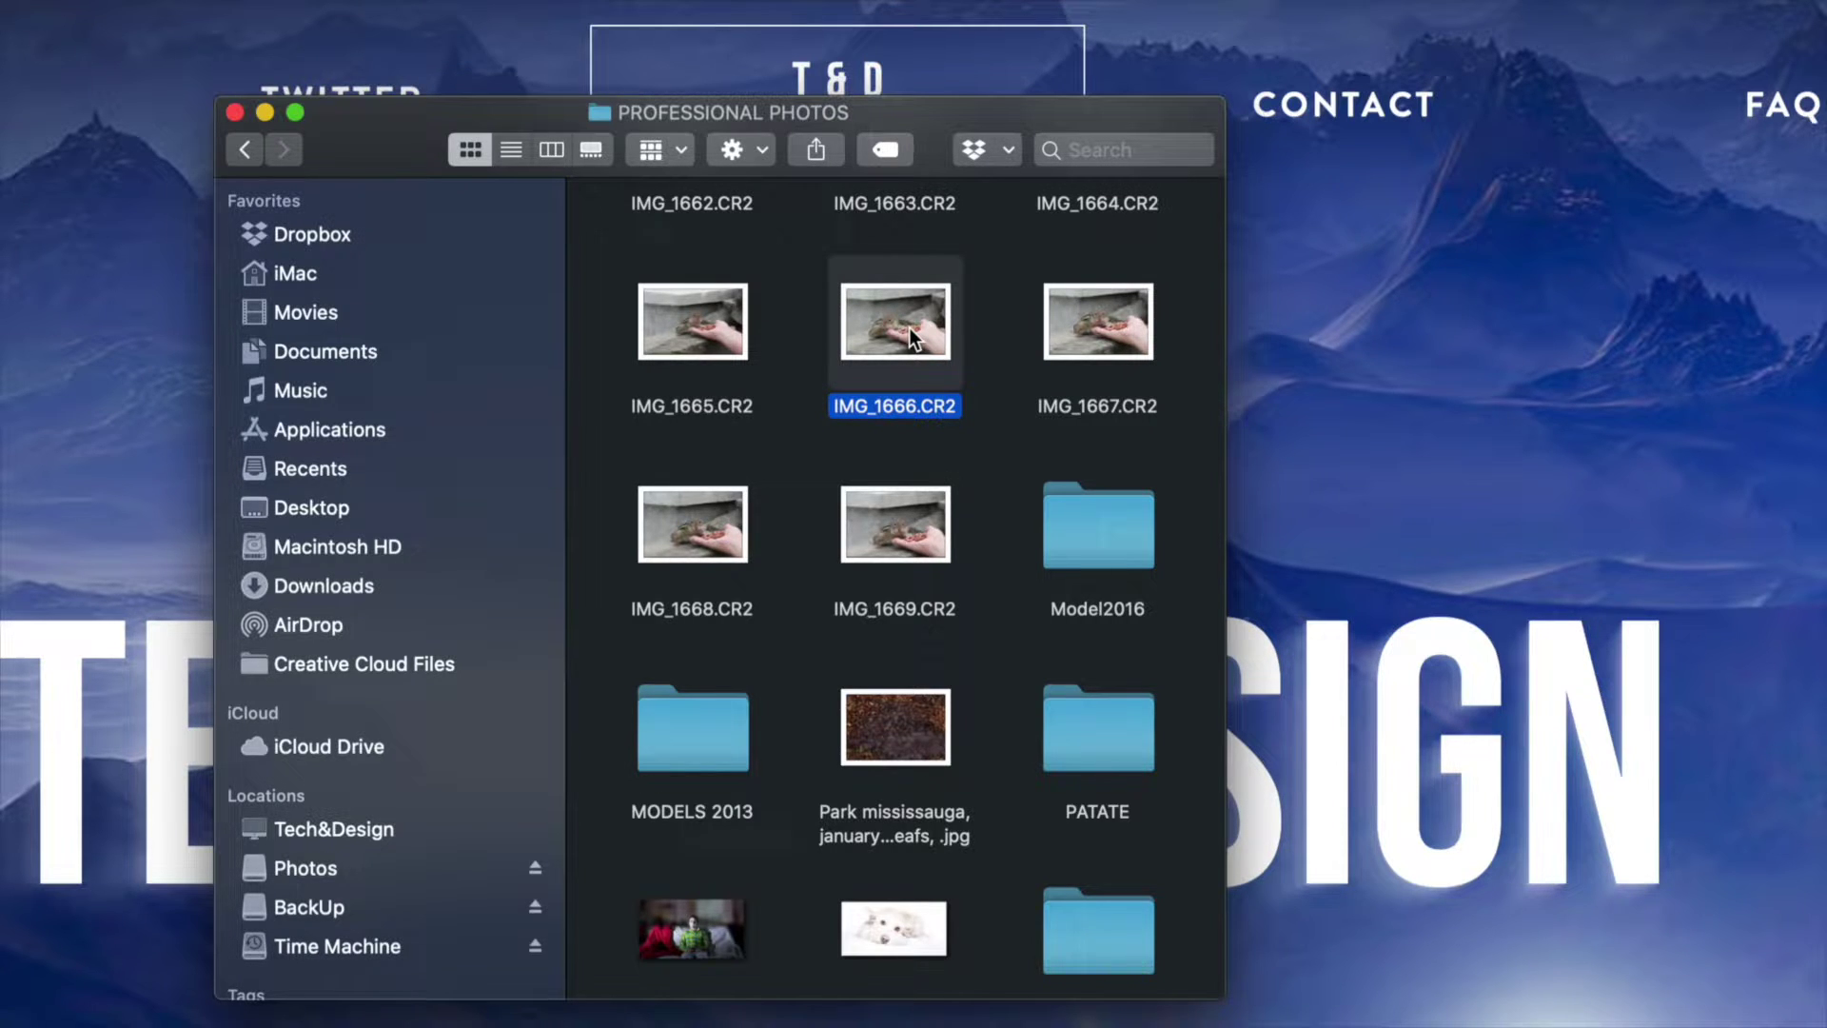
{"action": "right_click", "coordinate": [910, 327]}
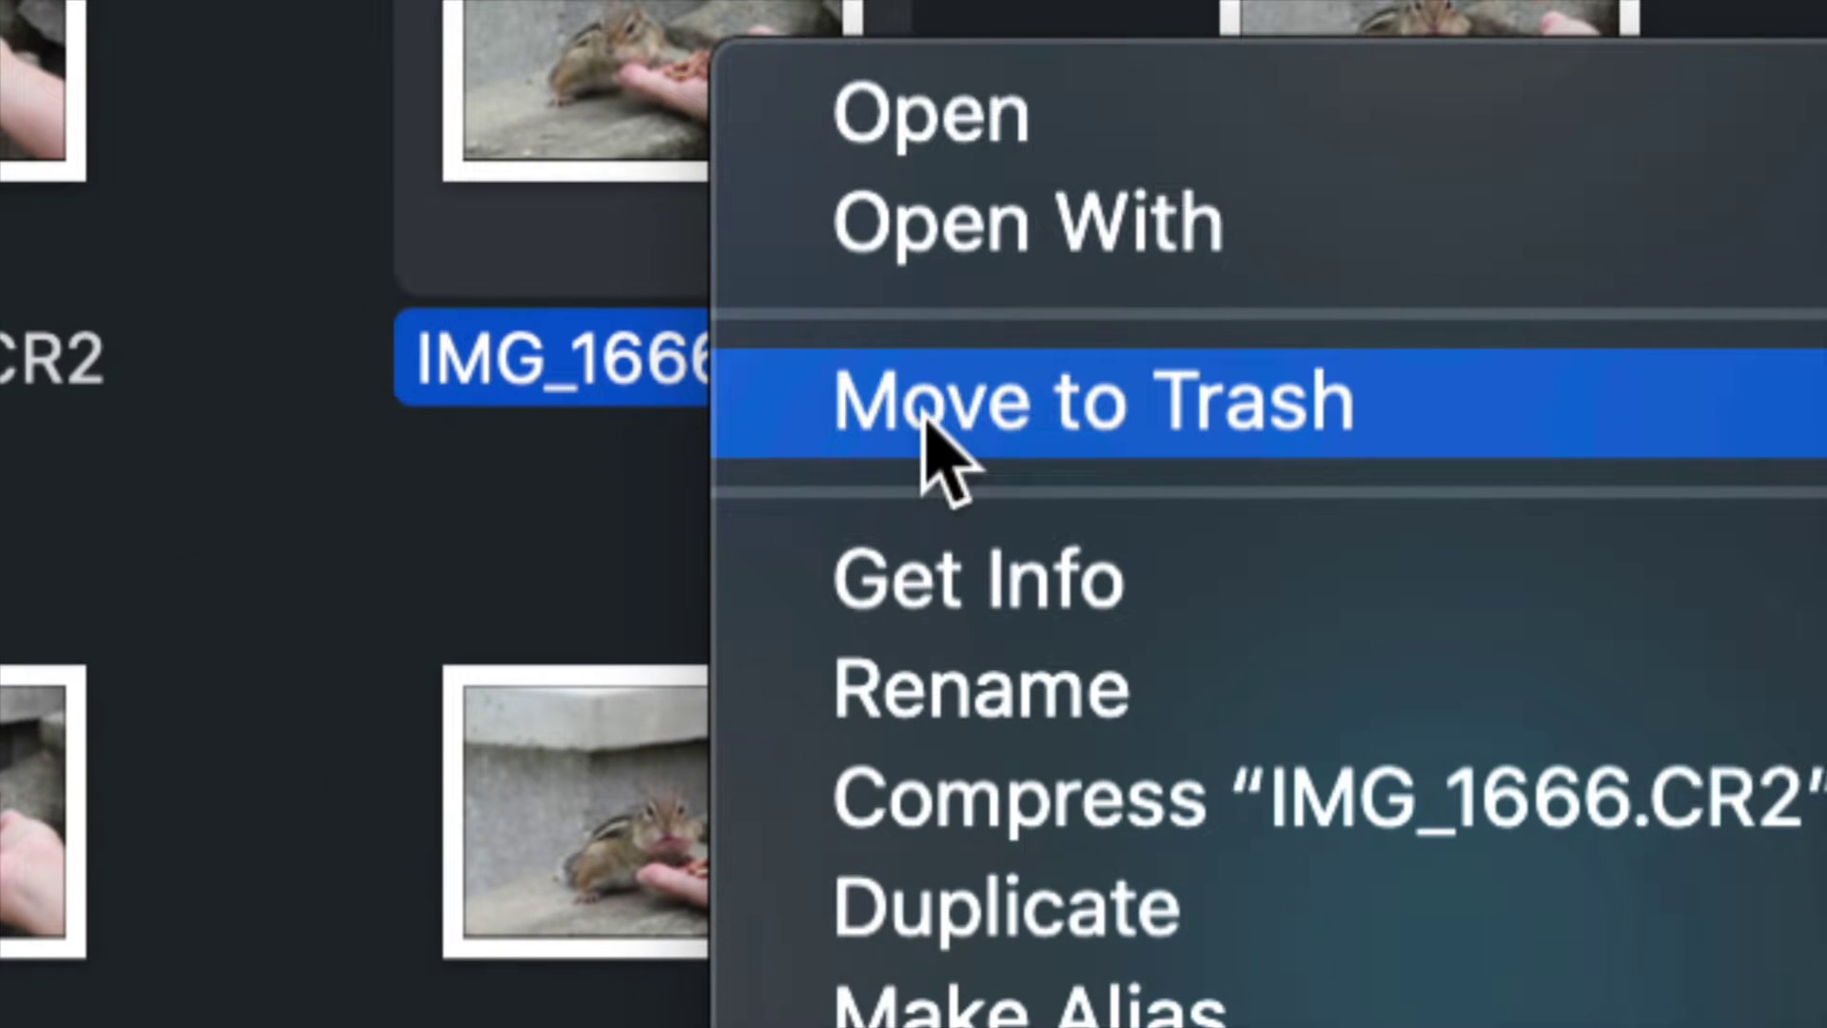
{"action": "left_click", "coordinate": [925, 421]}
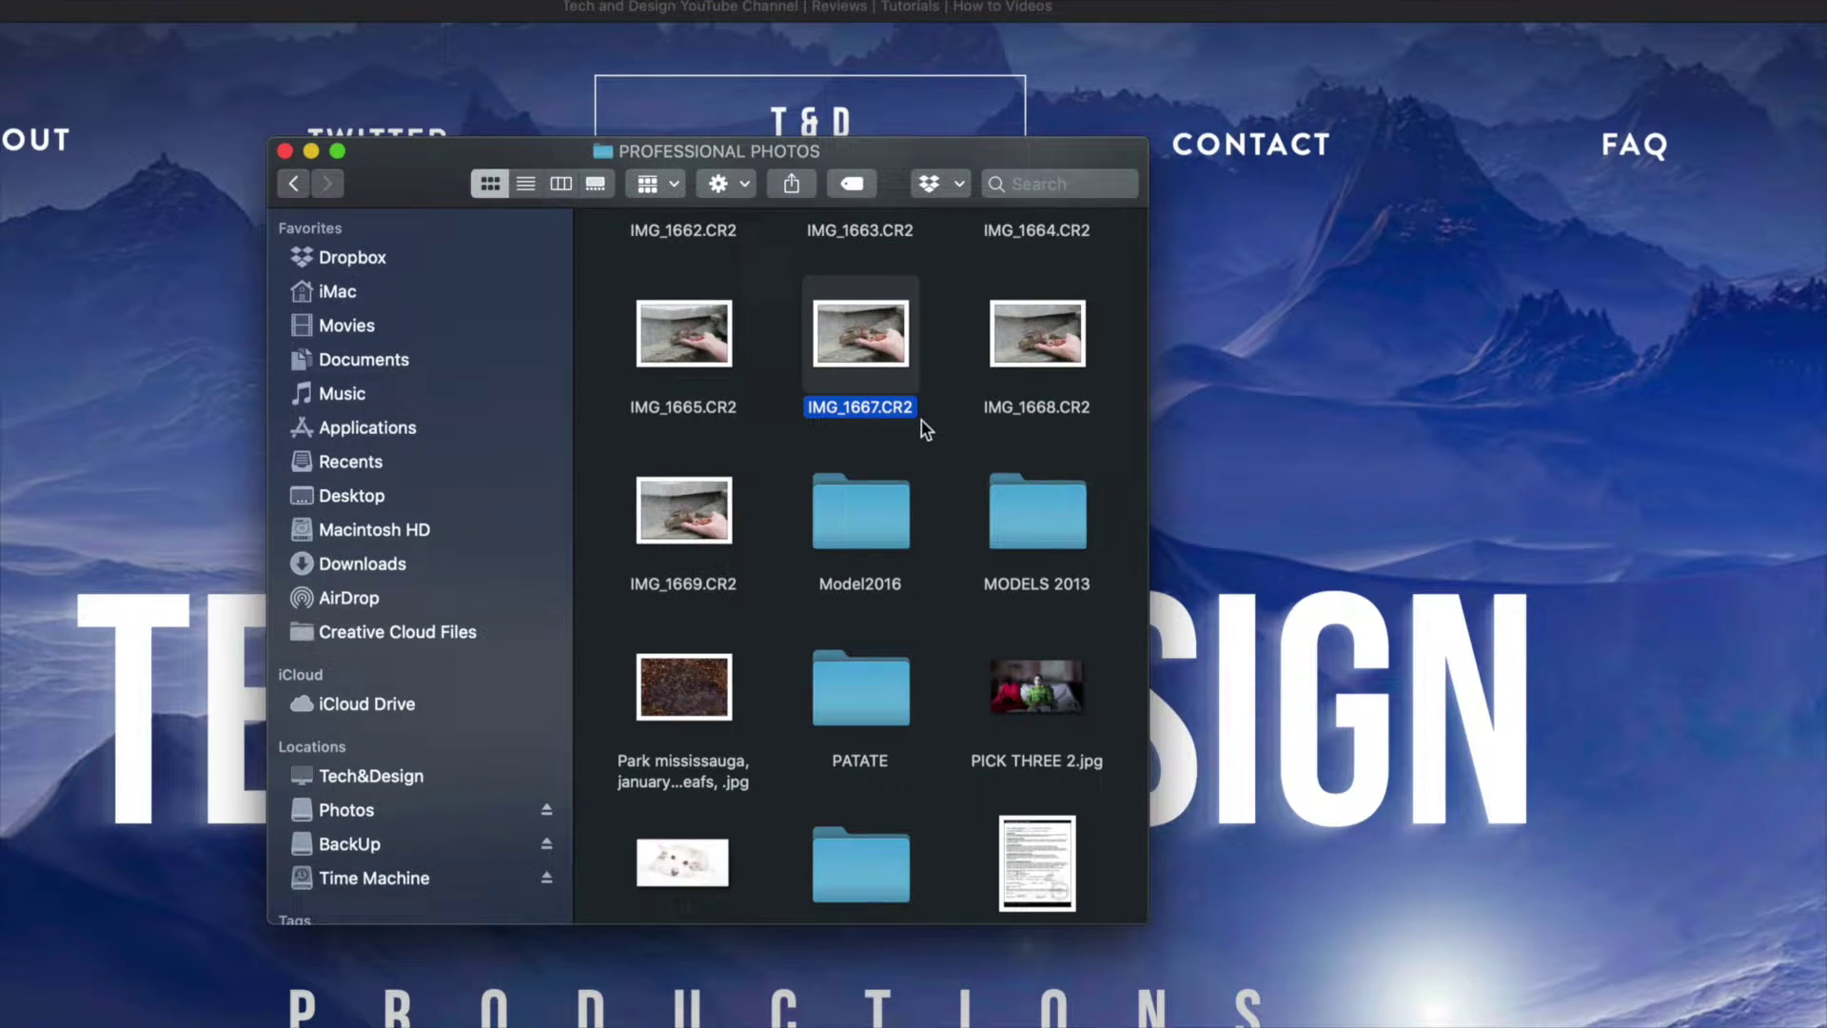
Move the file SelfPortrait Ac model Release.jpg at the end of the folder to the Trash.
{"action": "scroll", "coordinate": [928, 447], "scroll_direction": "down", "scroll_amount": 2}
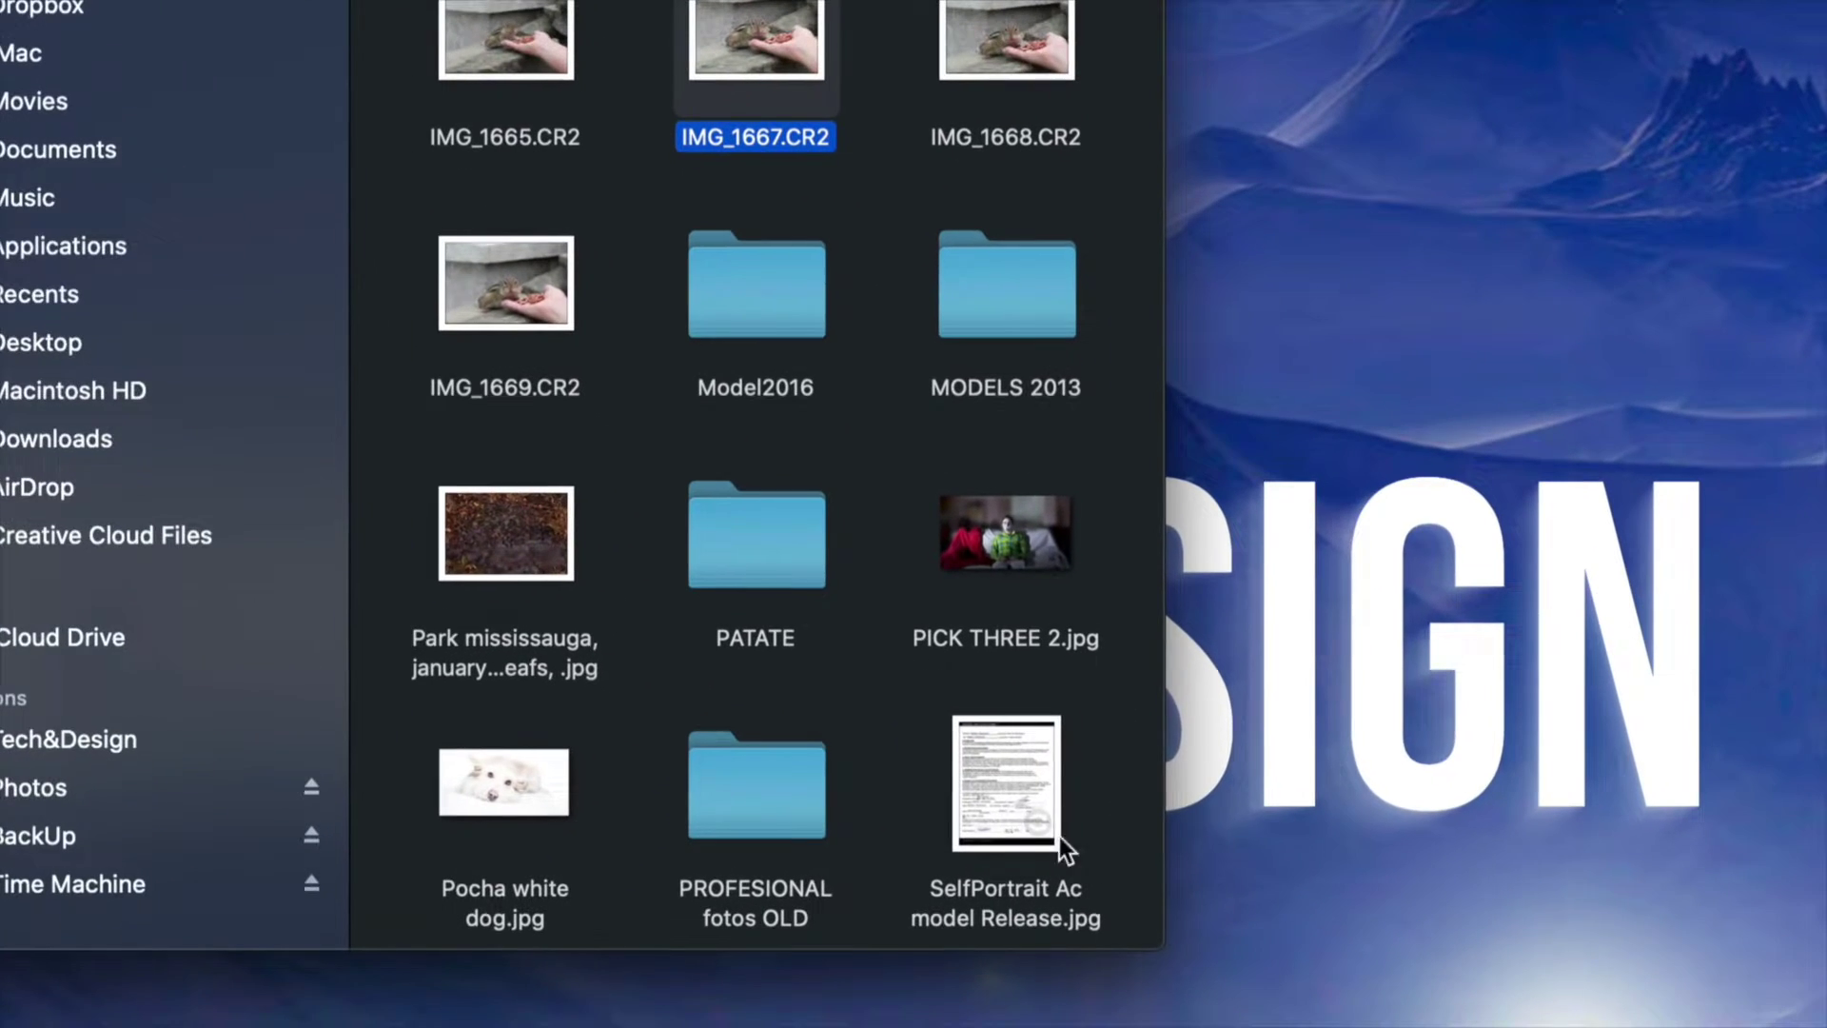
{"action": "left_click", "coordinate": [990, 773]}
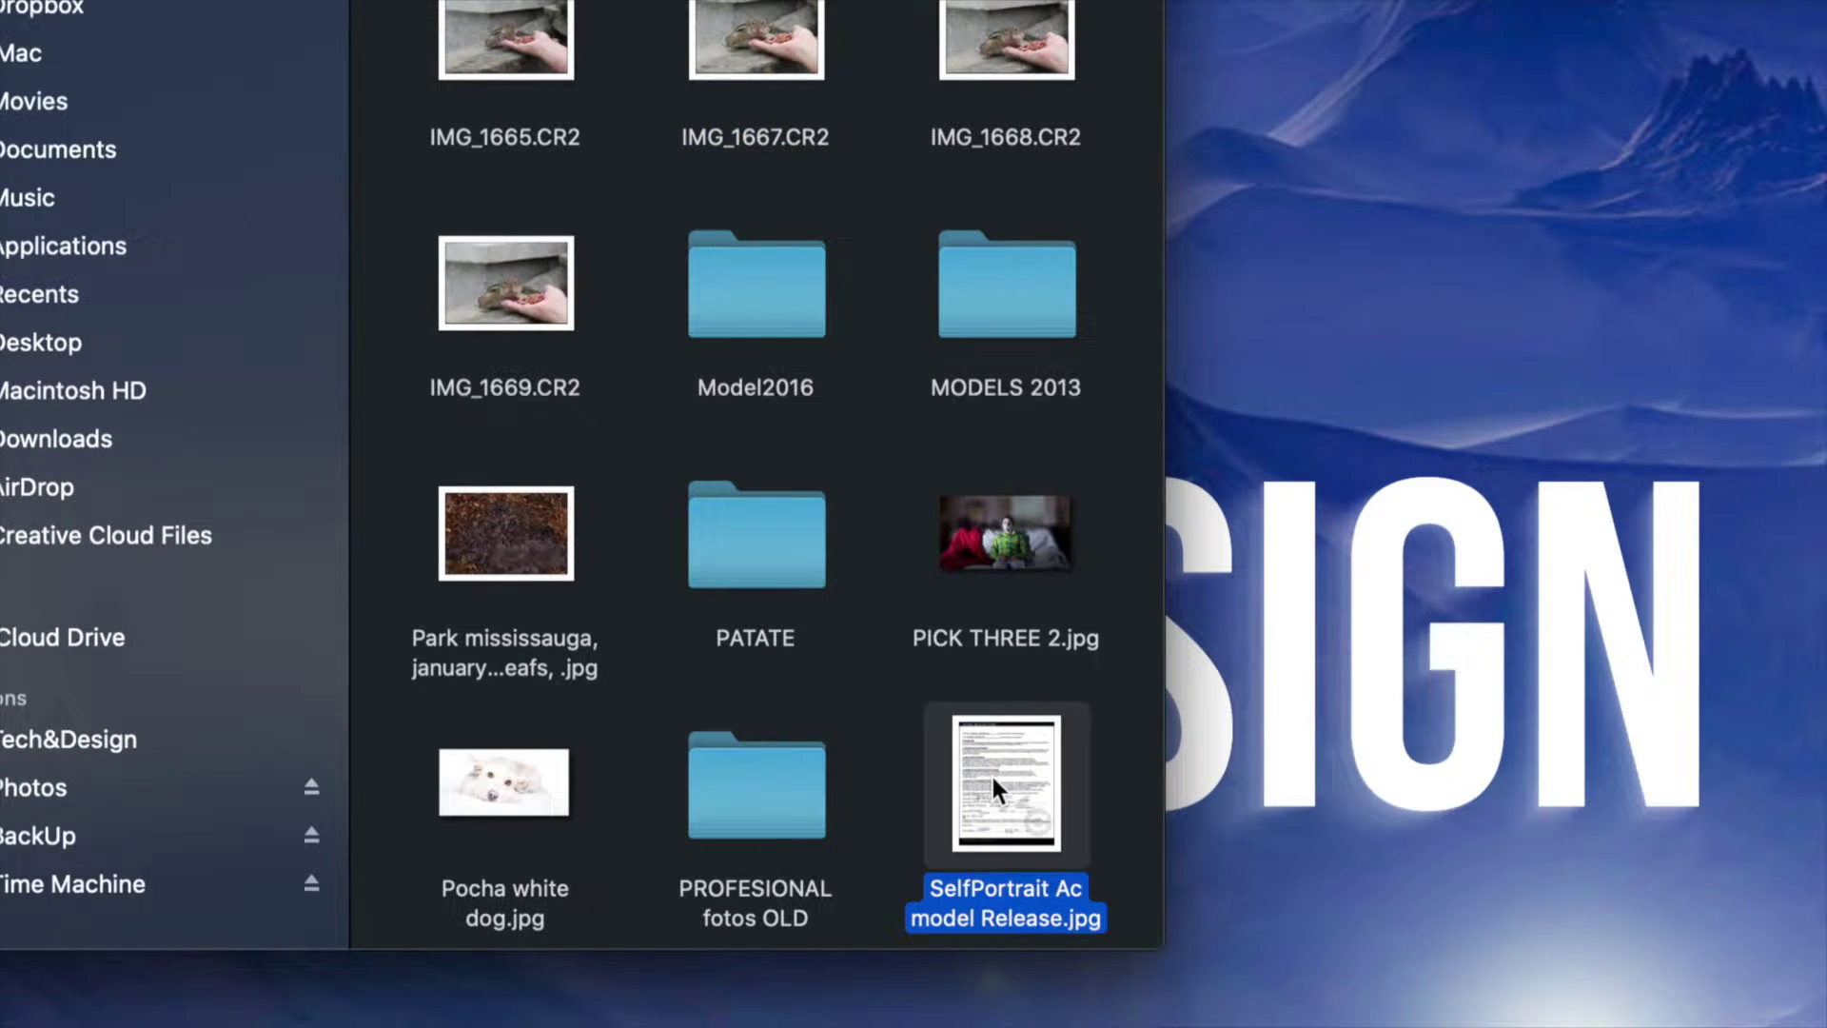
{"action": "key", "text": "super+BackSpace"}
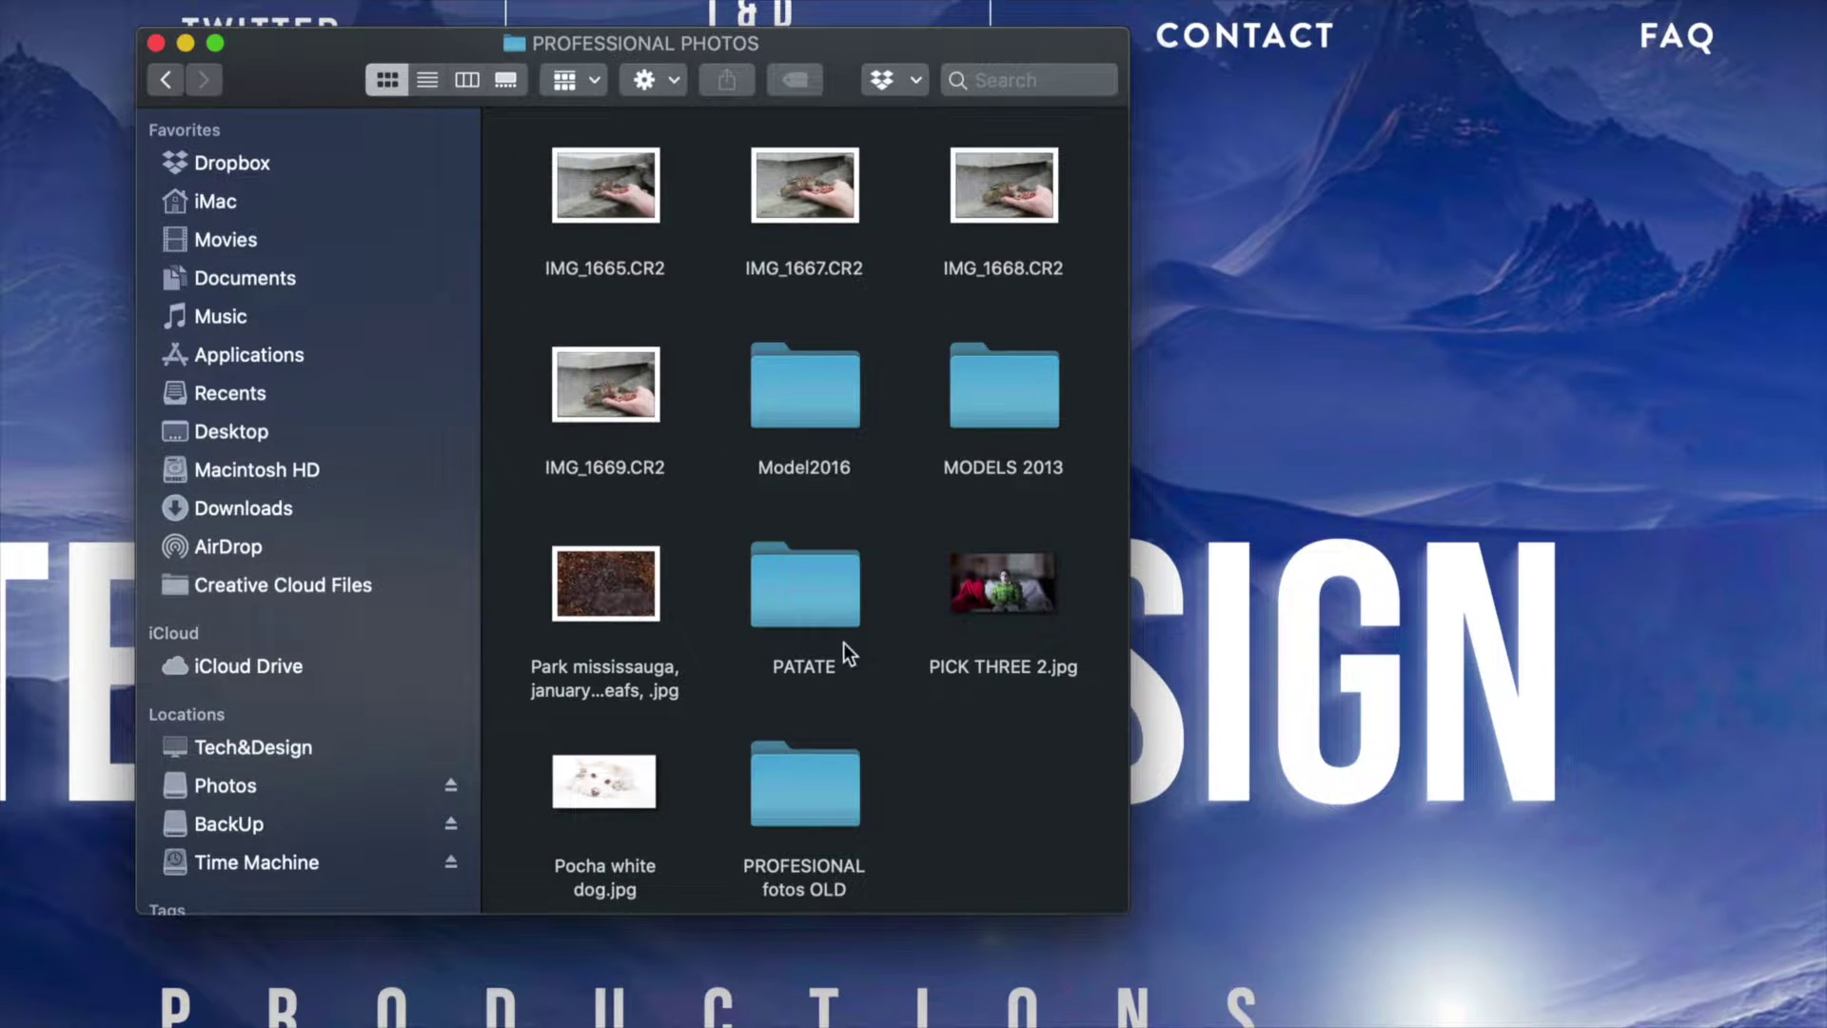
Open the "albion falls, hamilton falls,2011" folder inside PROFESSIONAL PHOTOS.
{"action": "scroll", "coordinate": [799, 623], "scroll_direction": "up", "scroll_amount": 5}
{"action": "scroll", "coordinate": [826, 631], "scroll_direction": "up", "scroll_amount": 7}
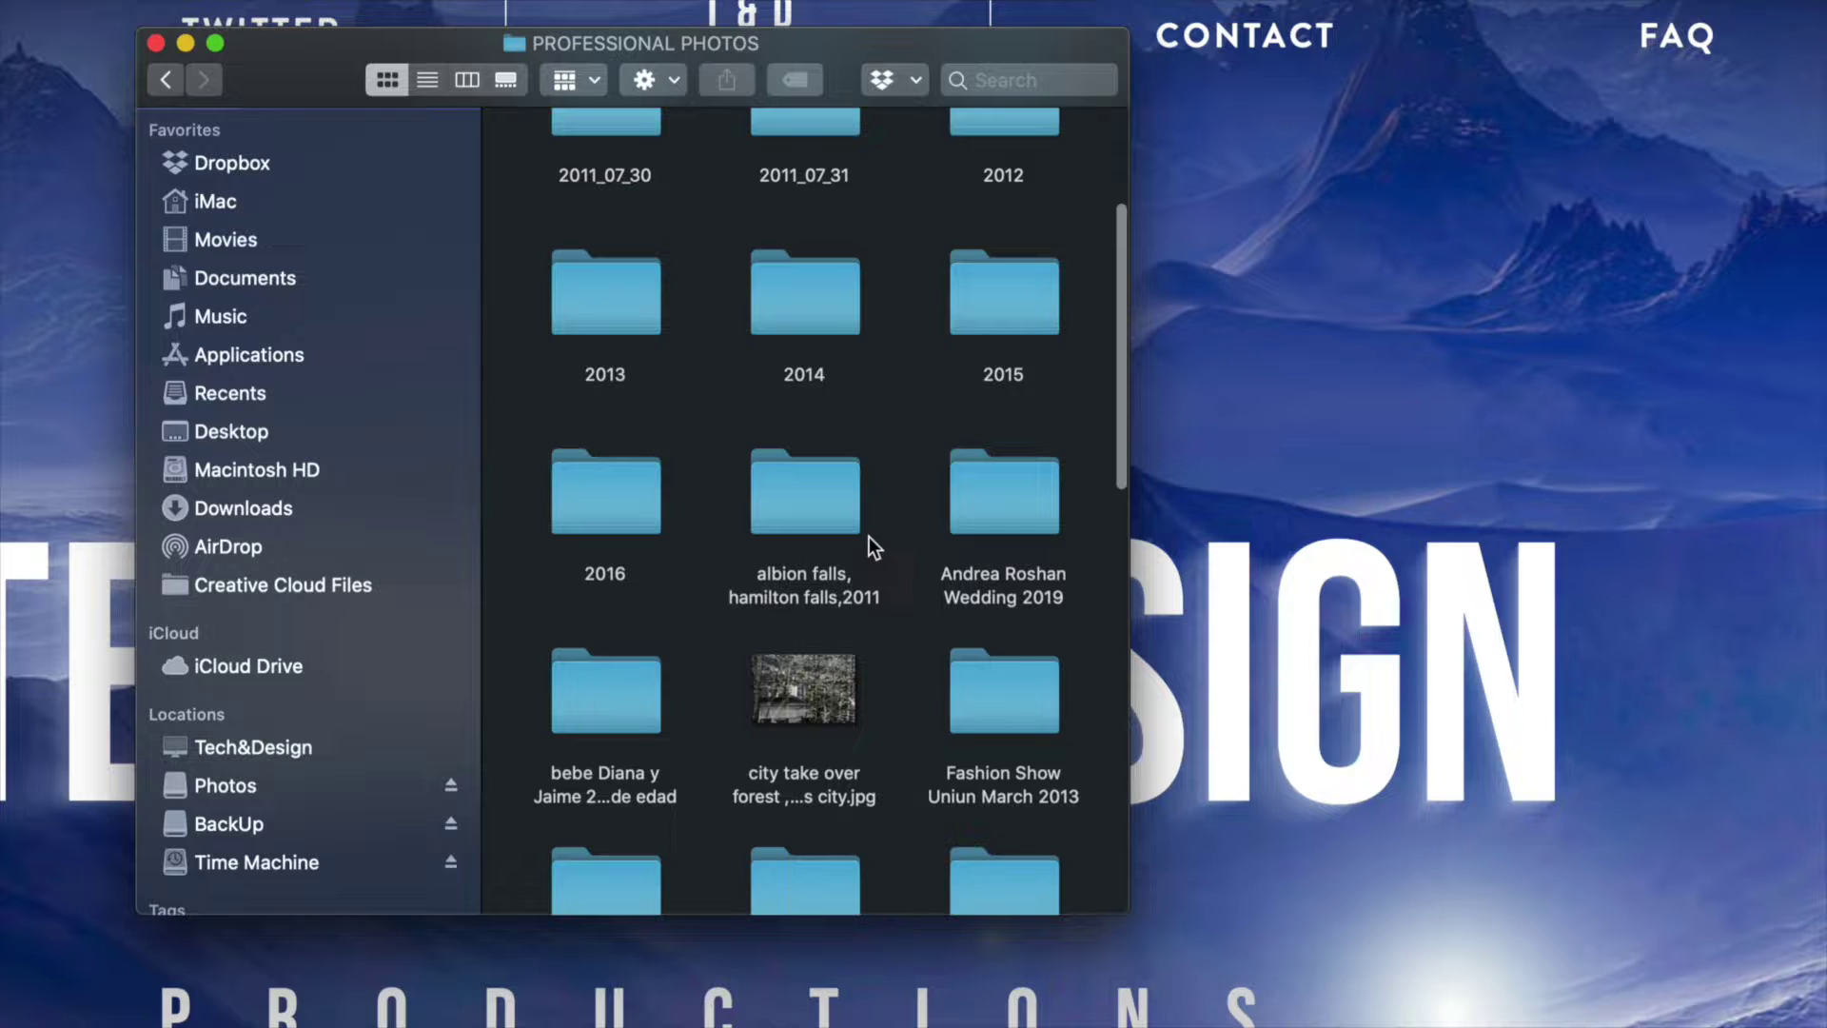
{"action": "double_click", "coordinate": [830, 514]}
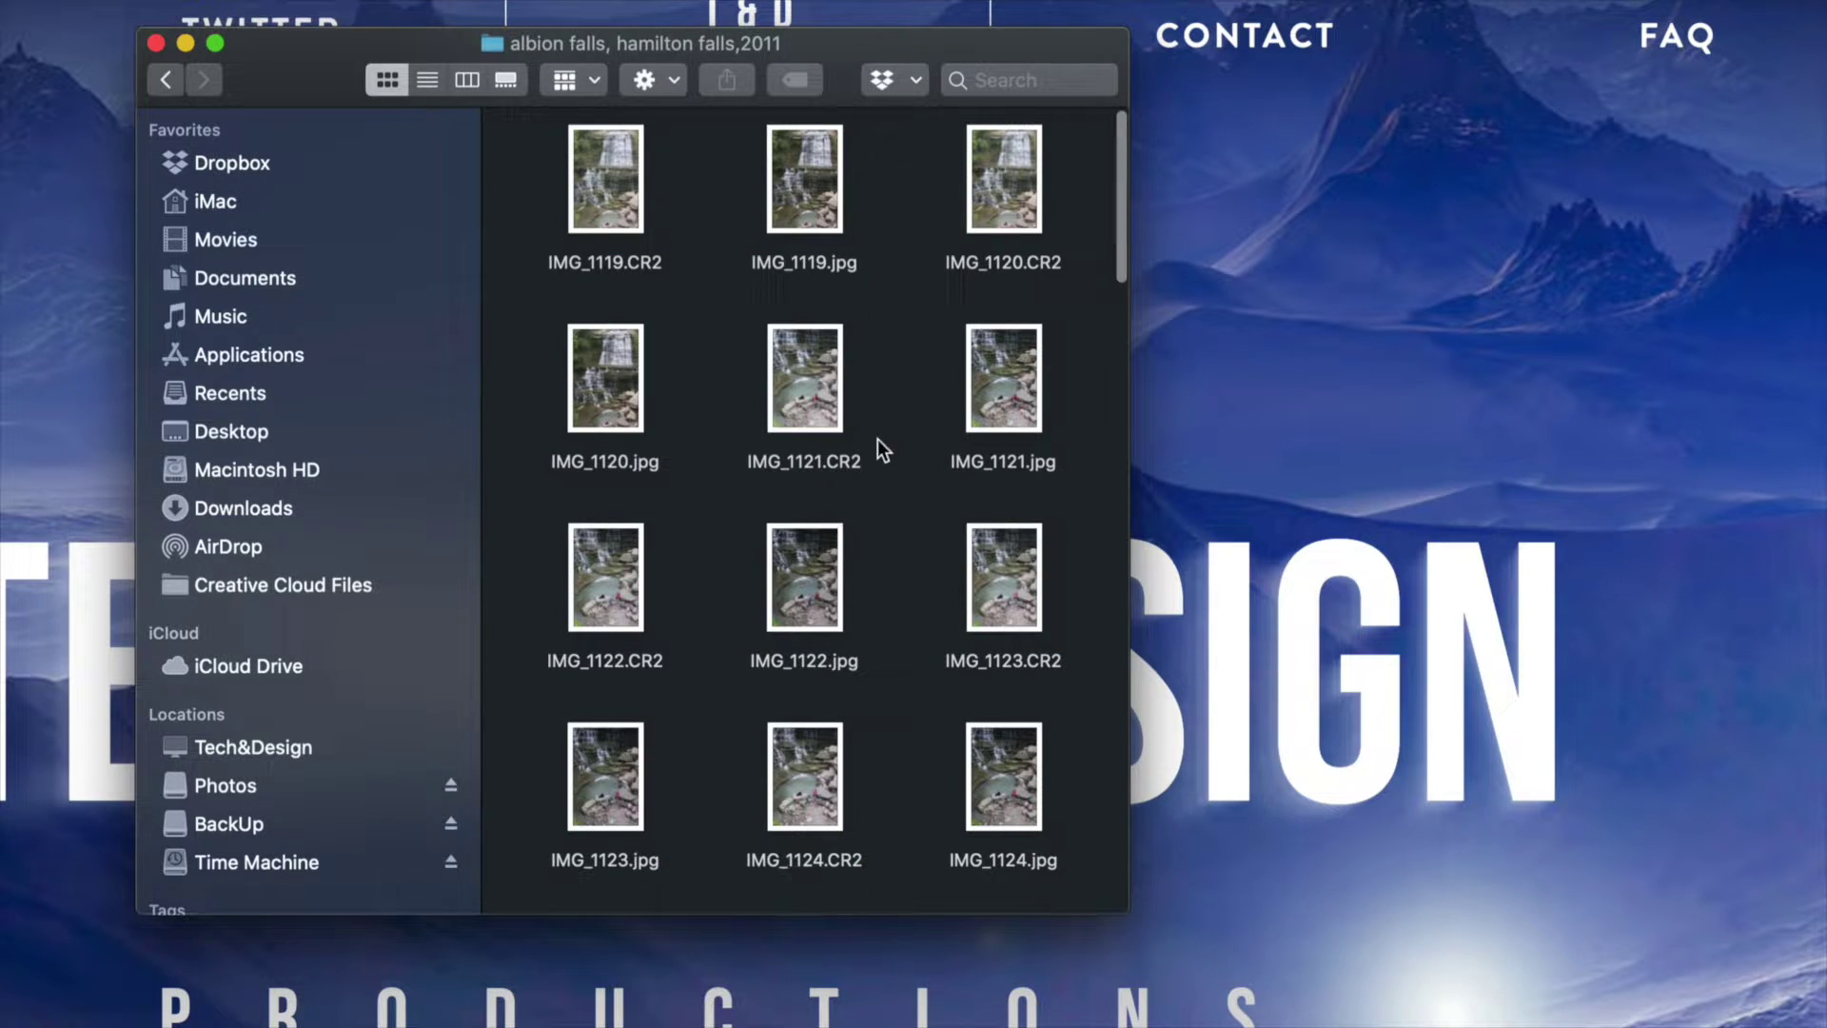
Select IMG_1120.jpg, IMG_1121.CR2, IMG_1122.CR2, IMG_1122.jpg, IMG_1123.jpg and IMG_1124.CR2 together and move them to the Trash.
{"action": "left_click", "coordinate": [826, 360]}
{"action": "left_click", "coordinate": [892, 359]}
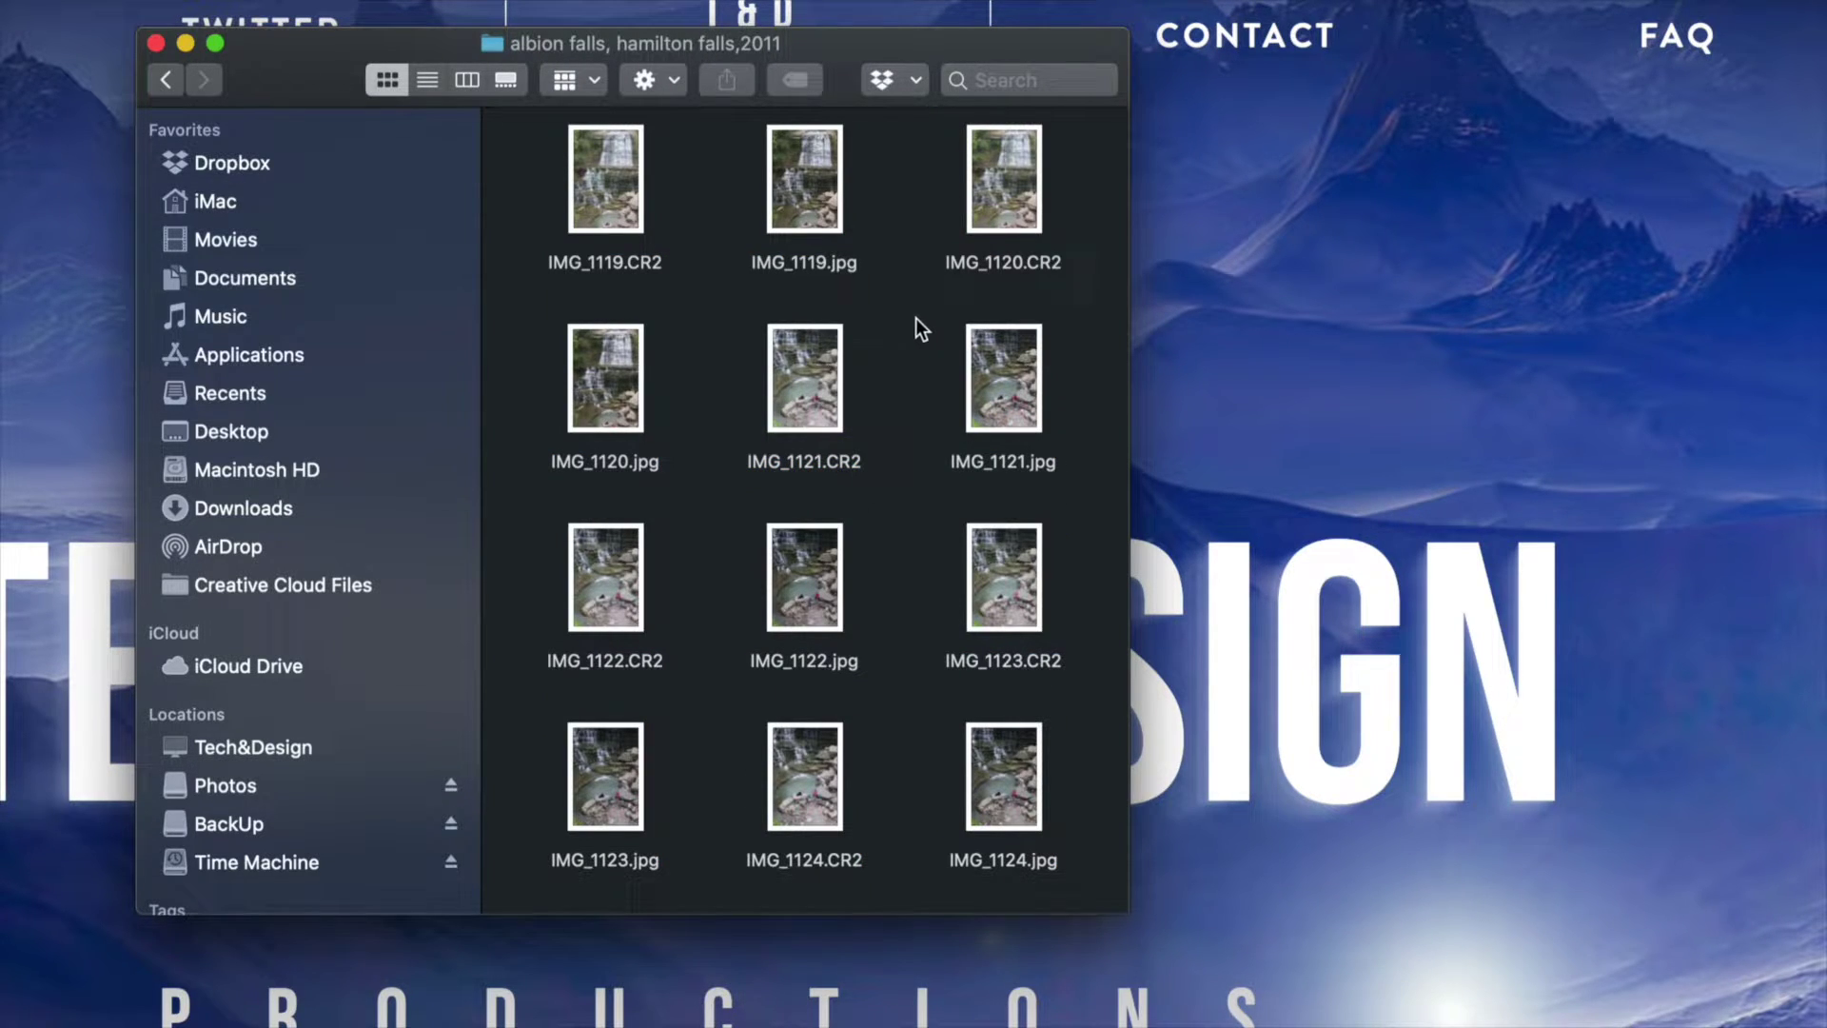
{"action": "left_click_drag", "start_coordinate": [915, 318], "coordinate": [533, 845]}
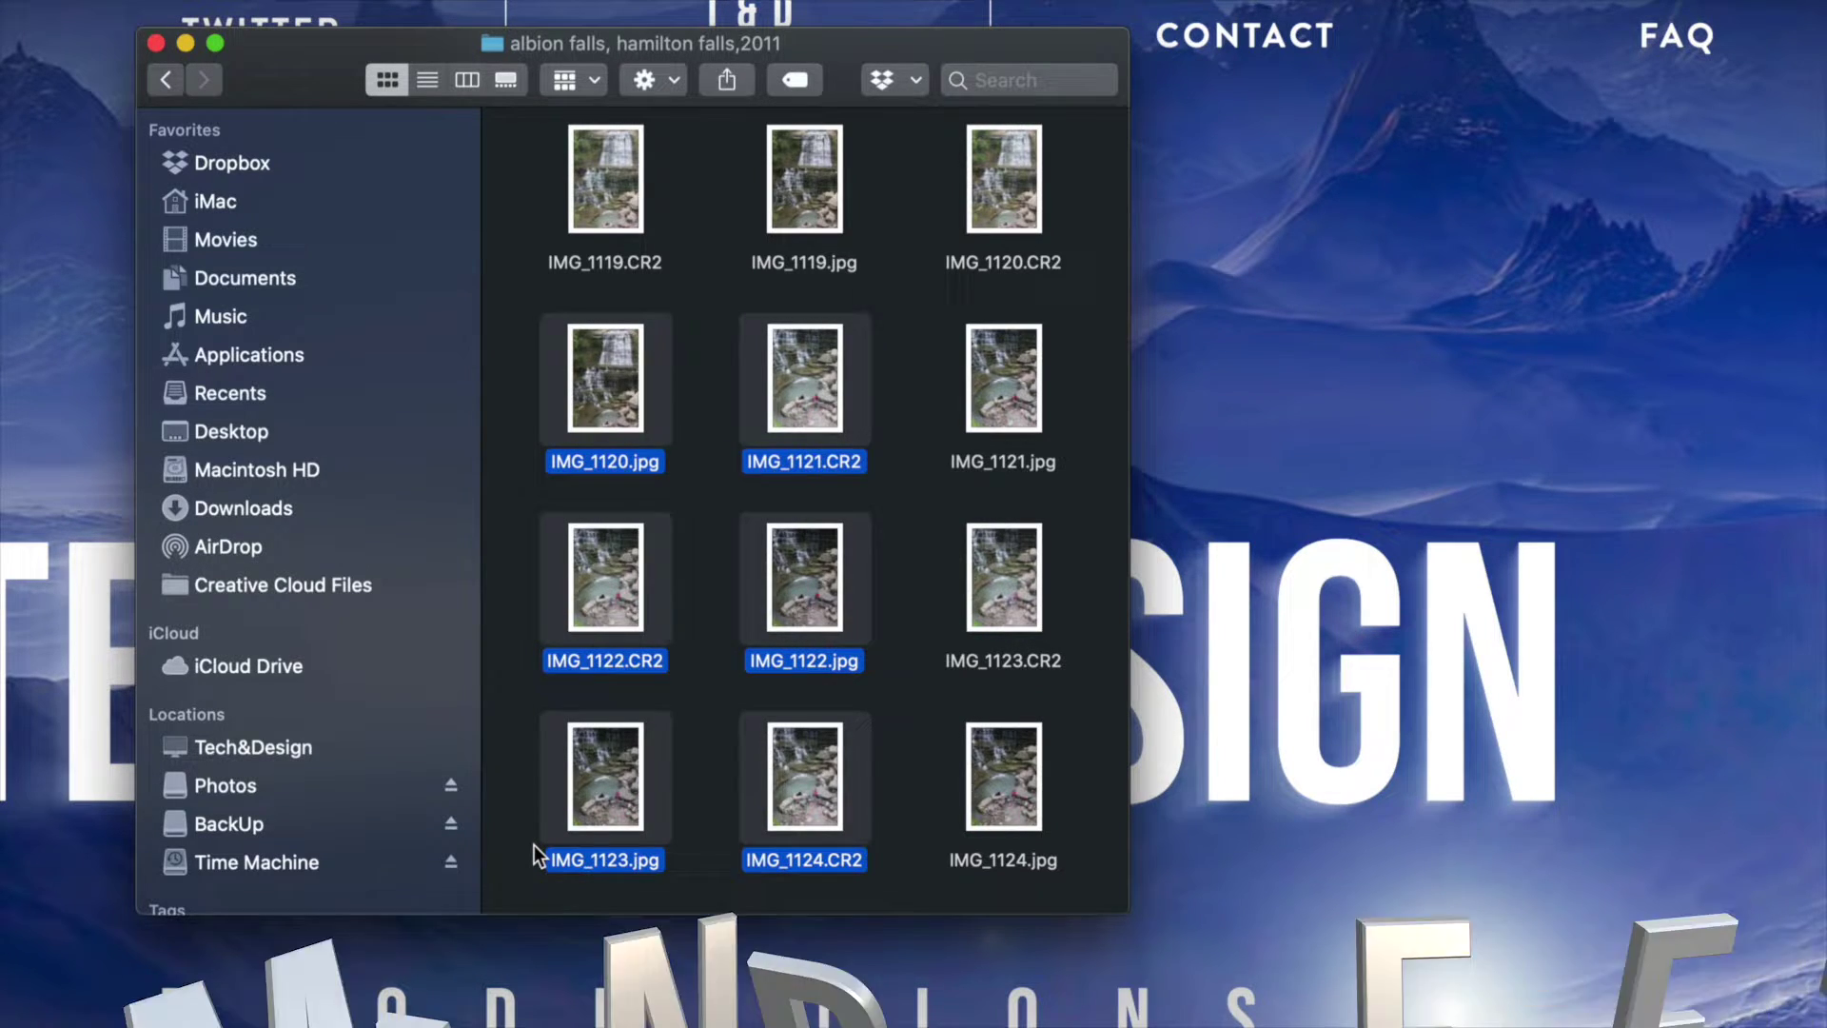
{"action": "key", "text": "super+BackSpace"}
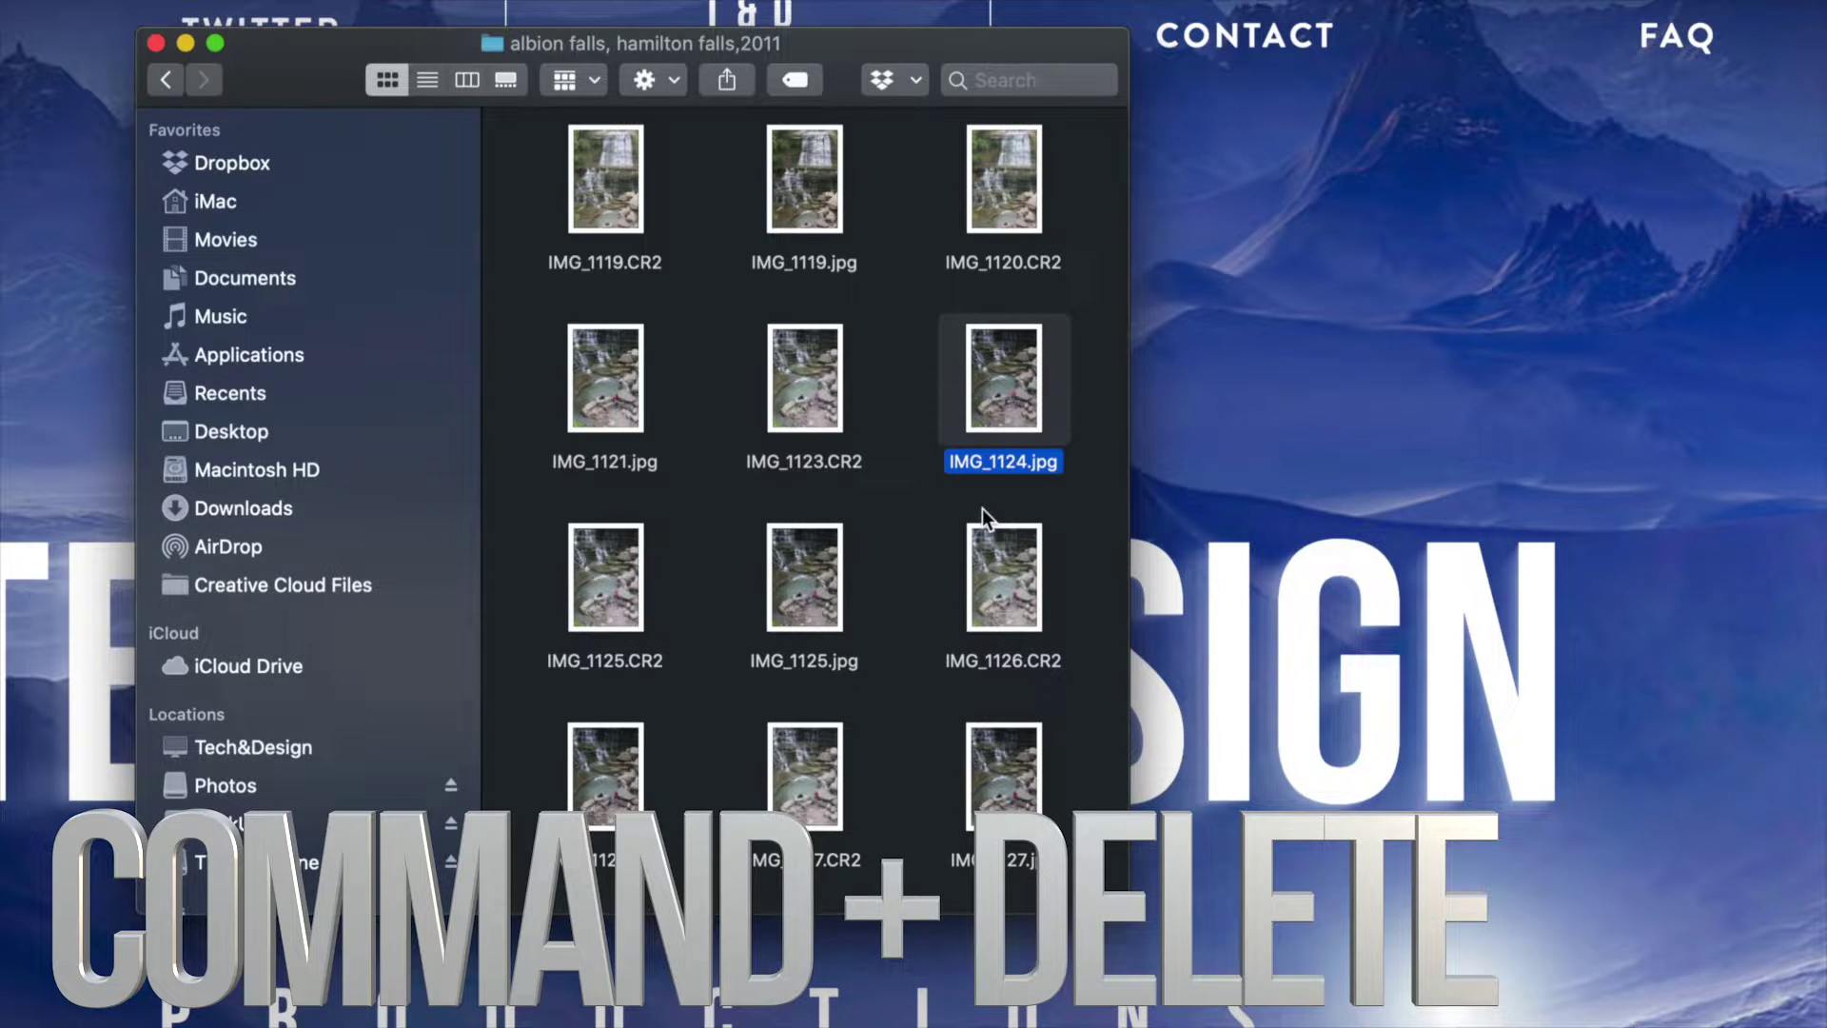
Select IMG_1121.jpg, IMG_1123.CR2, IMG_1125.CR2, IMG_1125.jpg, IMG_1126.jpg and IMG_1127.CR2 together and move them to the Trash.
{"action": "left_click_drag", "start_coordinate": [882, 356], "coordinate": [585, 789]}
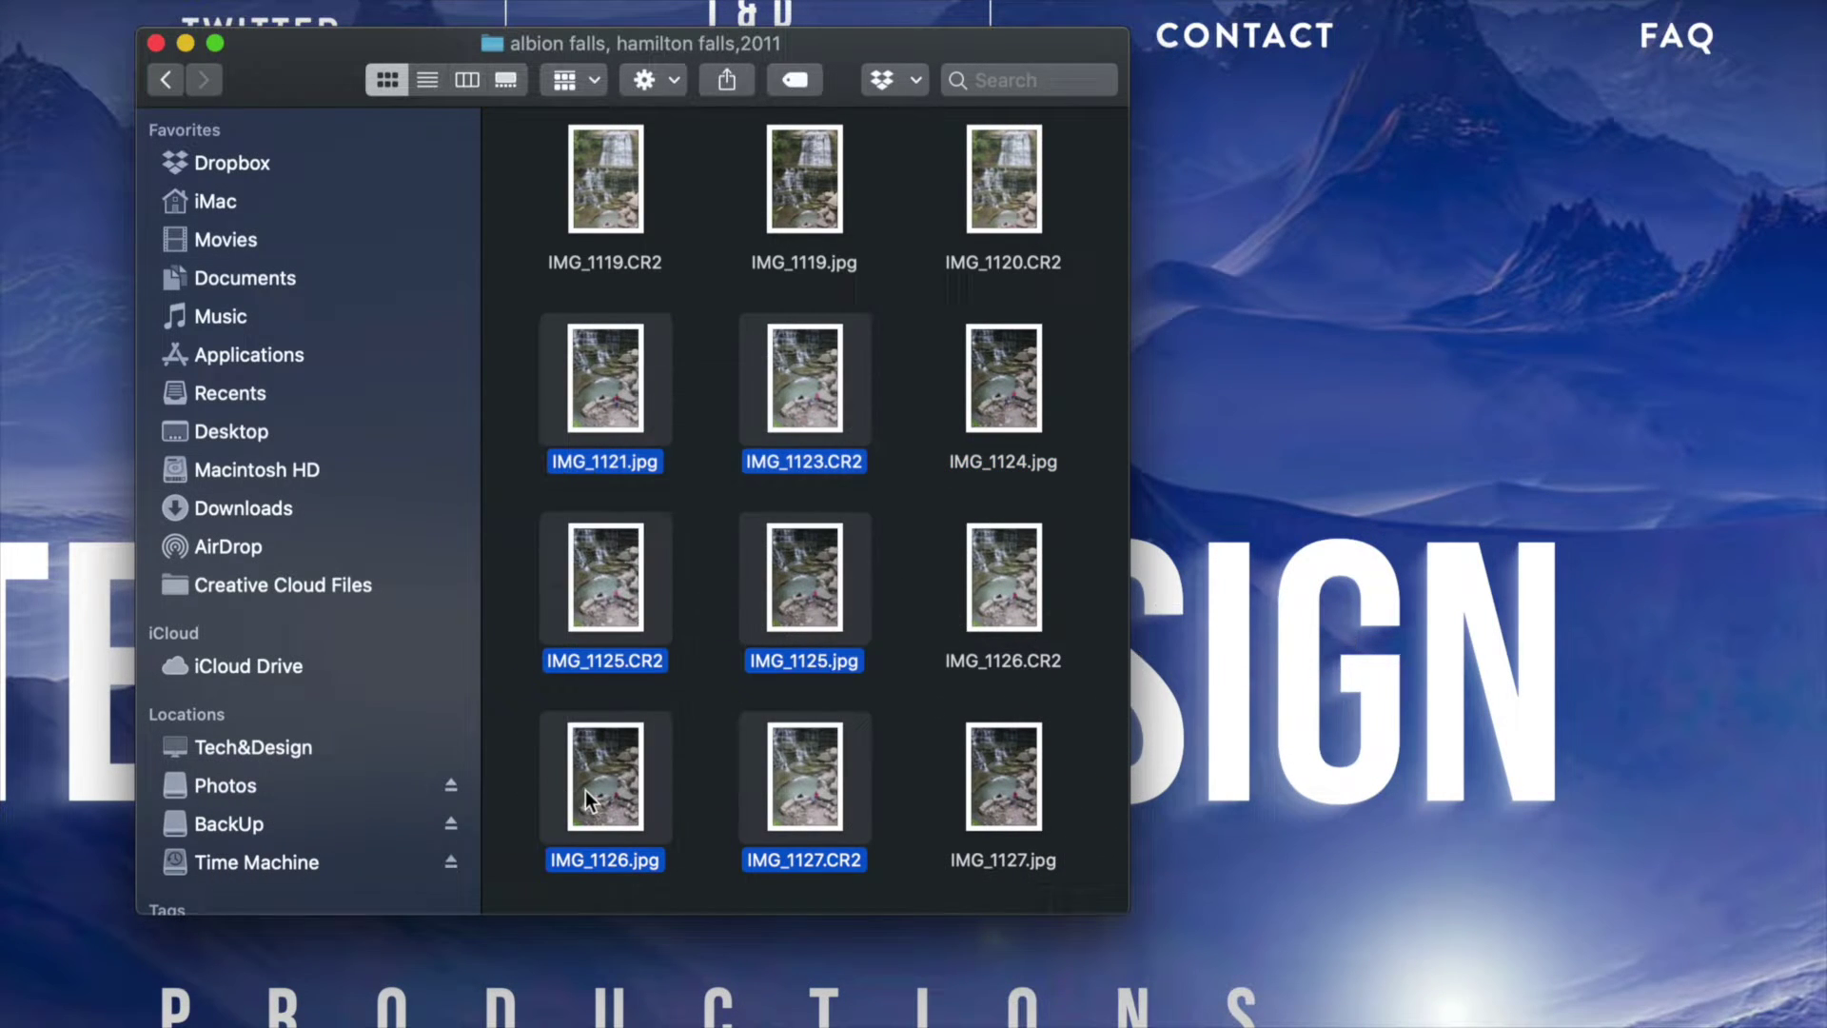
{"action": "right_click", "coordinate": [586, 789]}
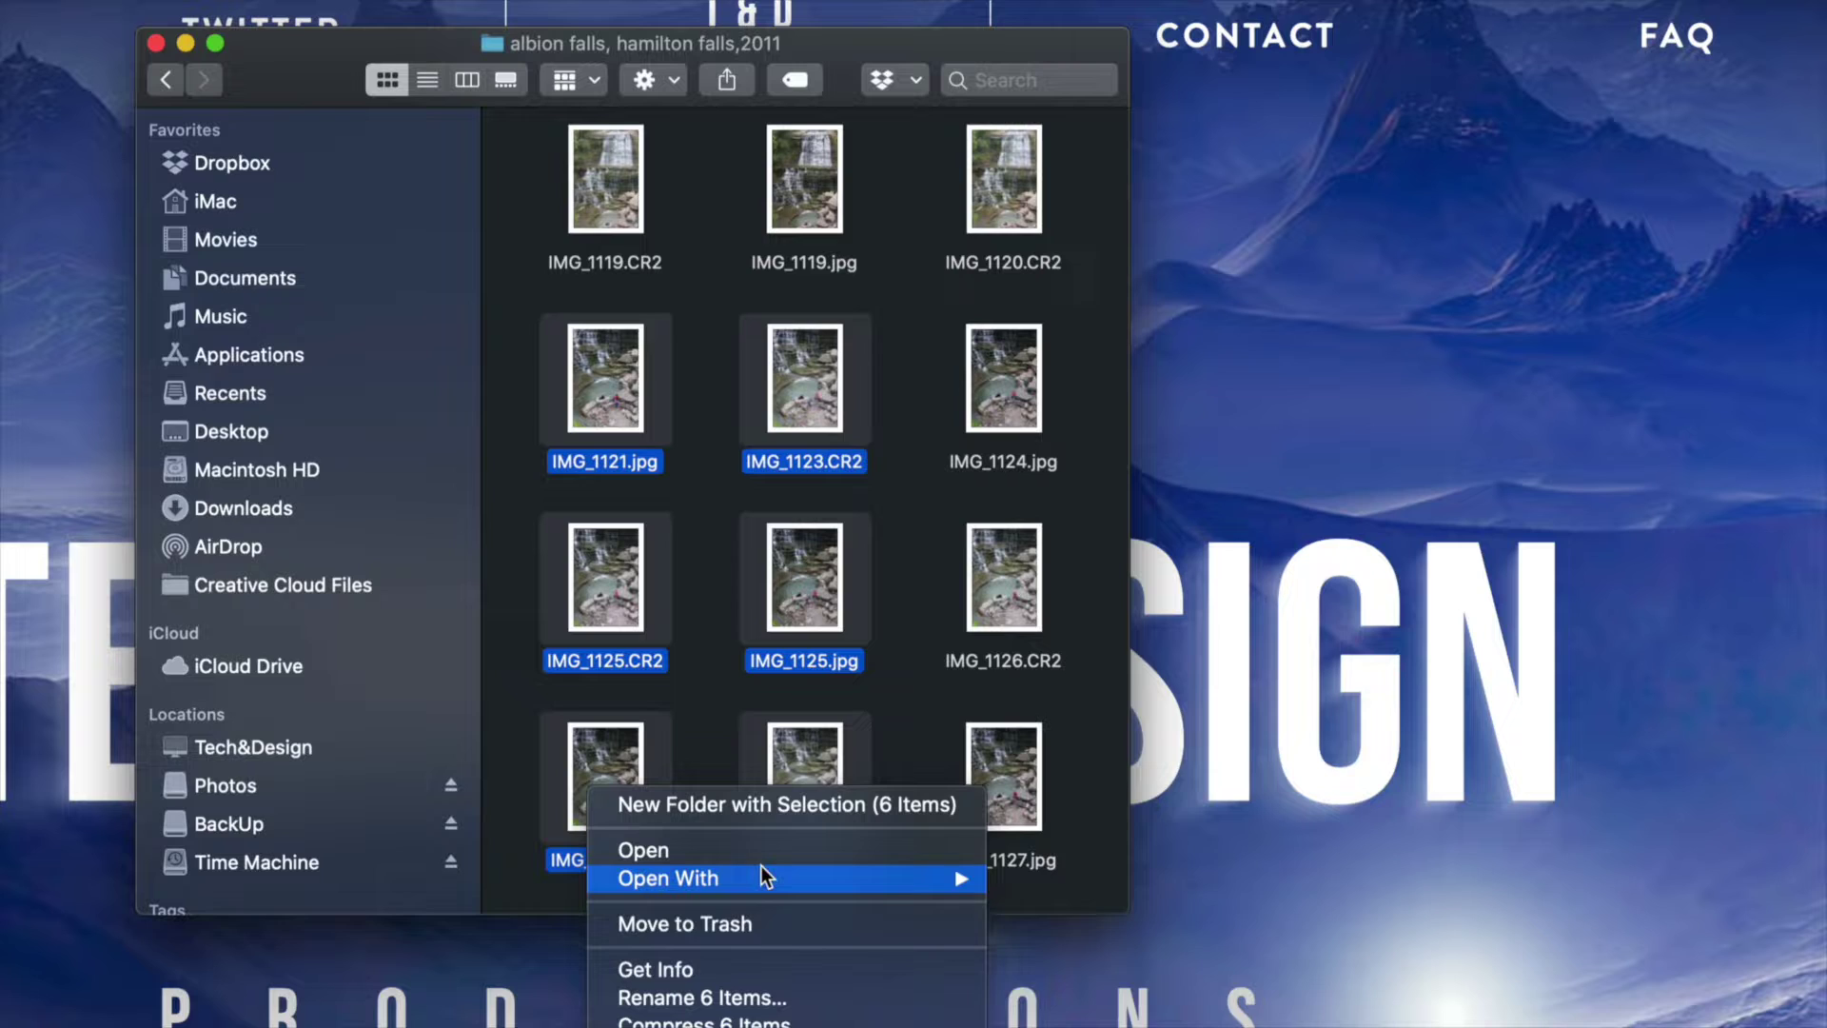
{"action": "mouse_move", "coordinate": [679, 881]}
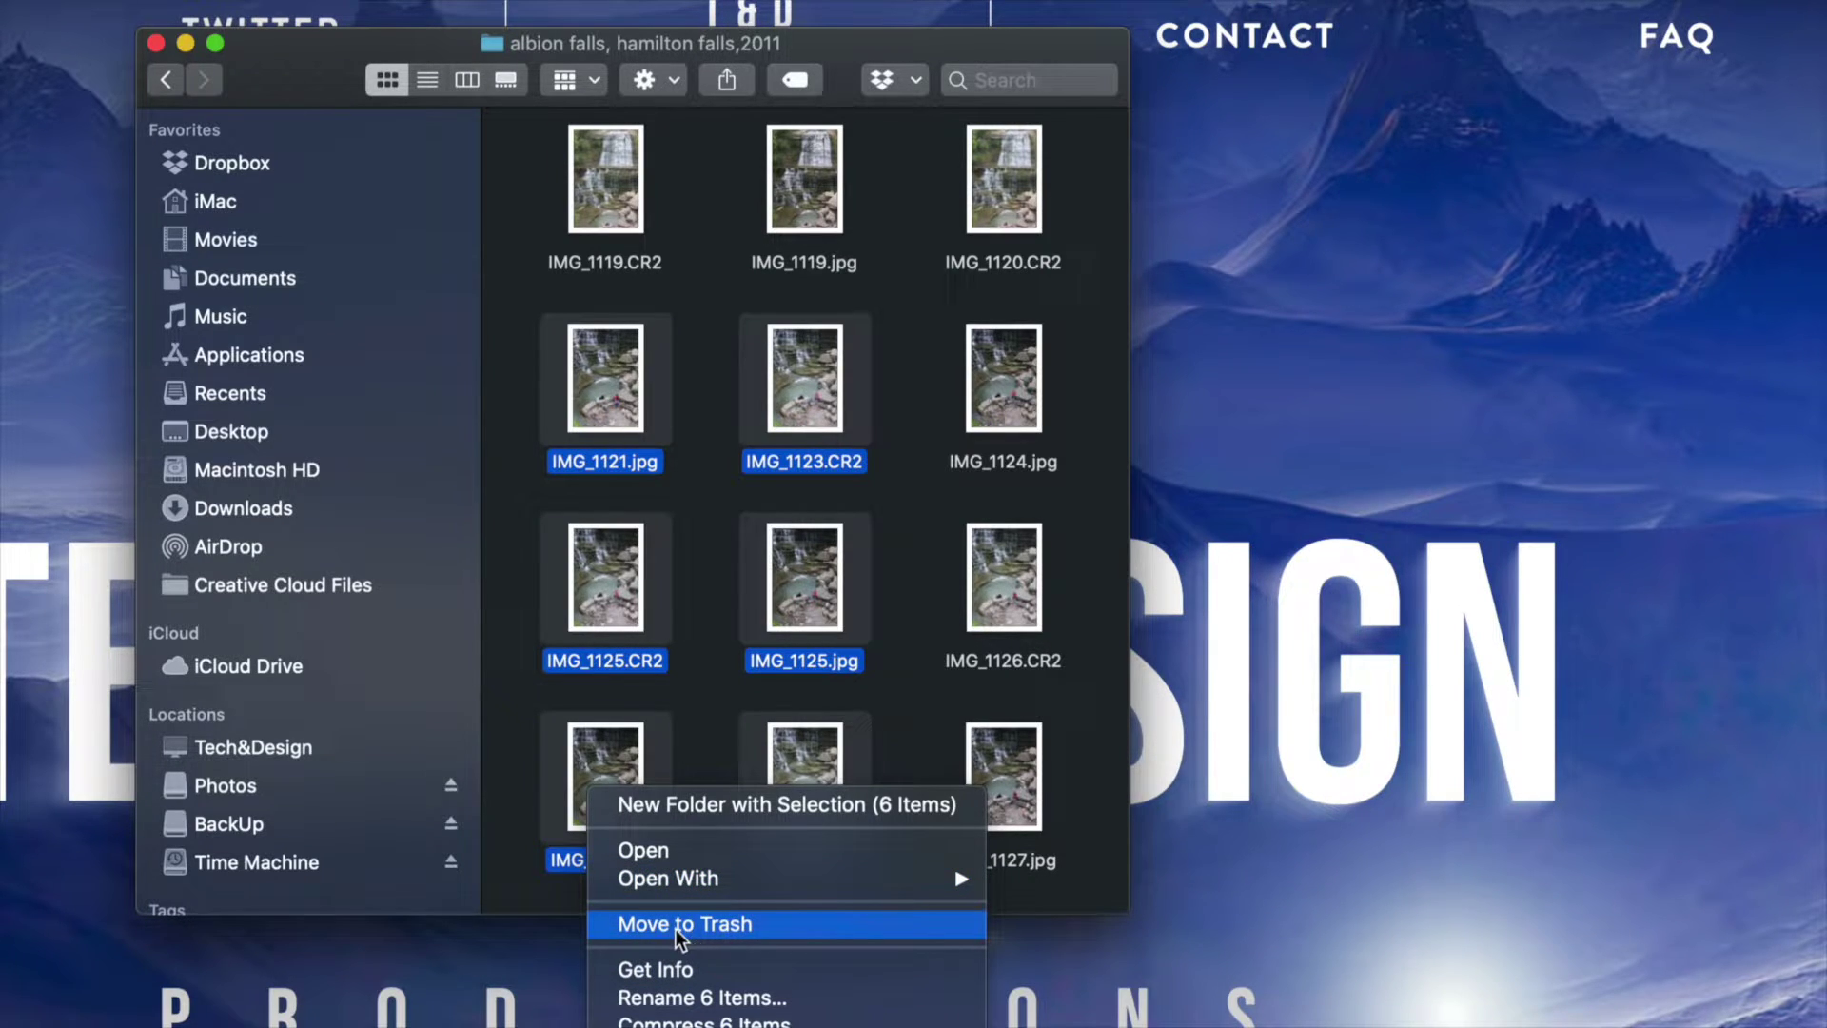
{"action": "left_click", "coordinate": [672, 927]}
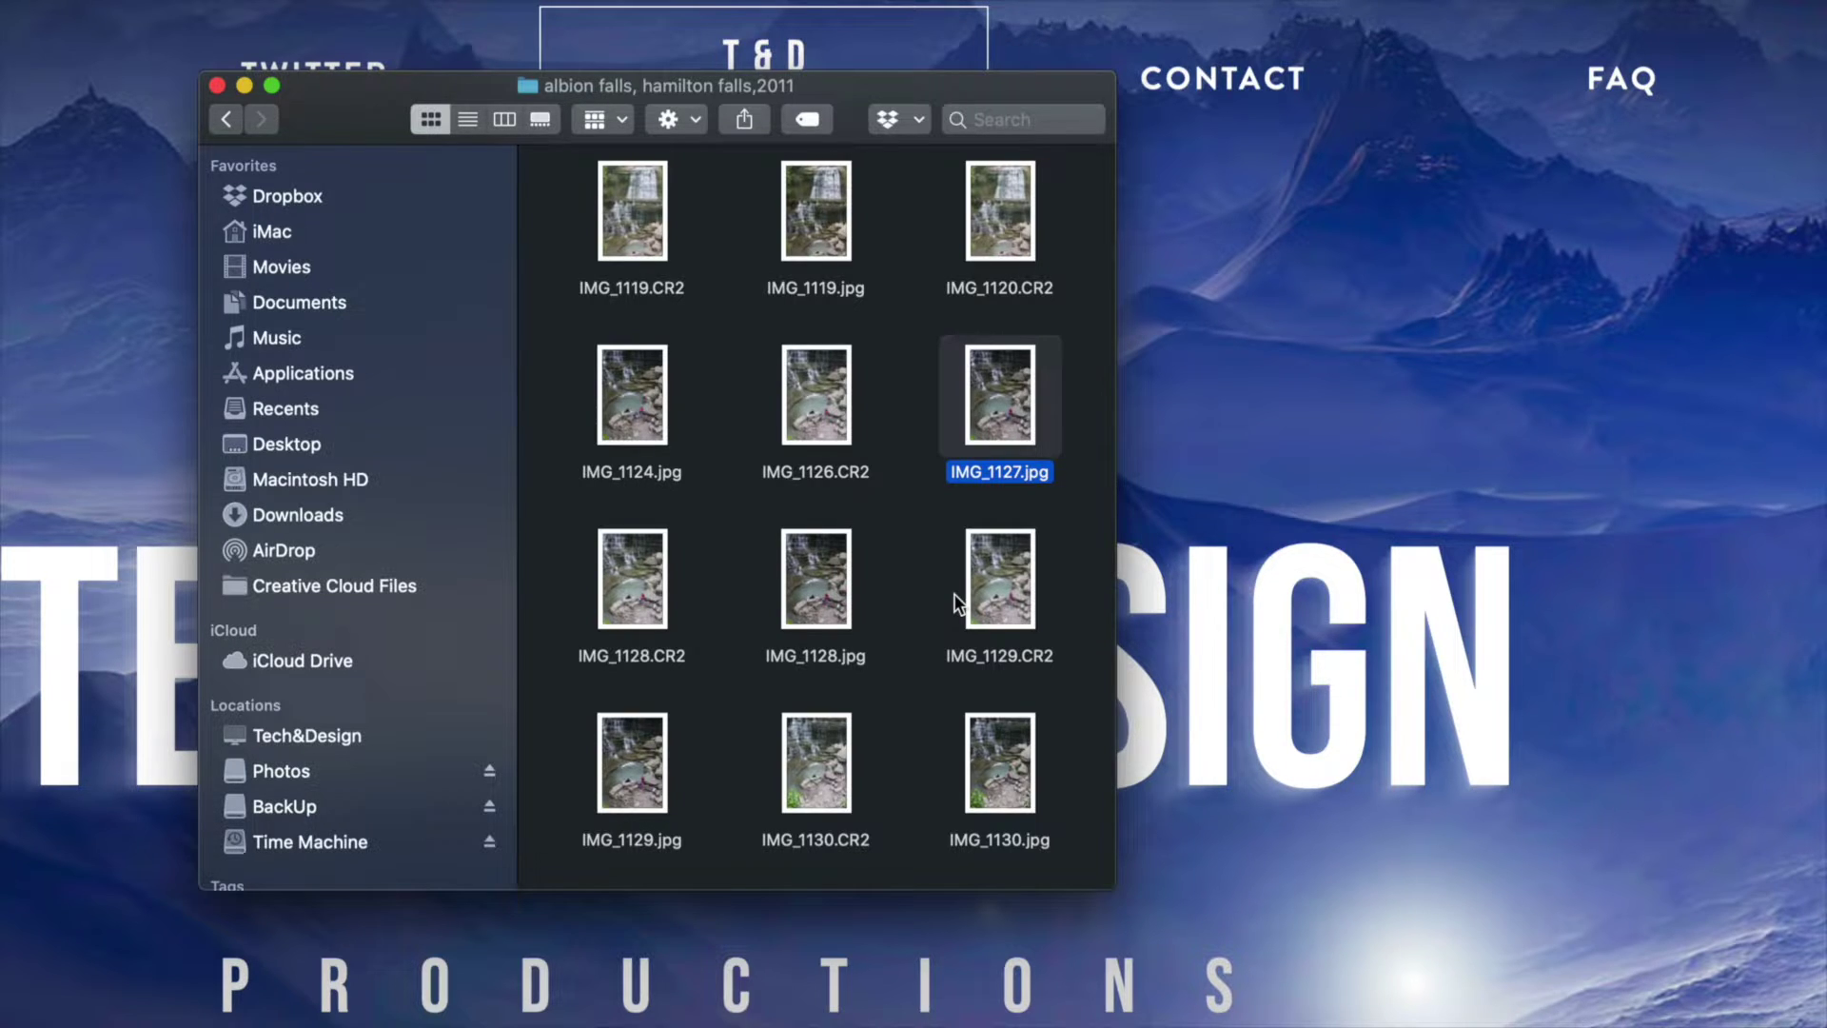
Return to the top level of the Photos drive and move the whole FOTOS folder to the Trash.
{"action": "left_click", "coordinate": [226, 119]}
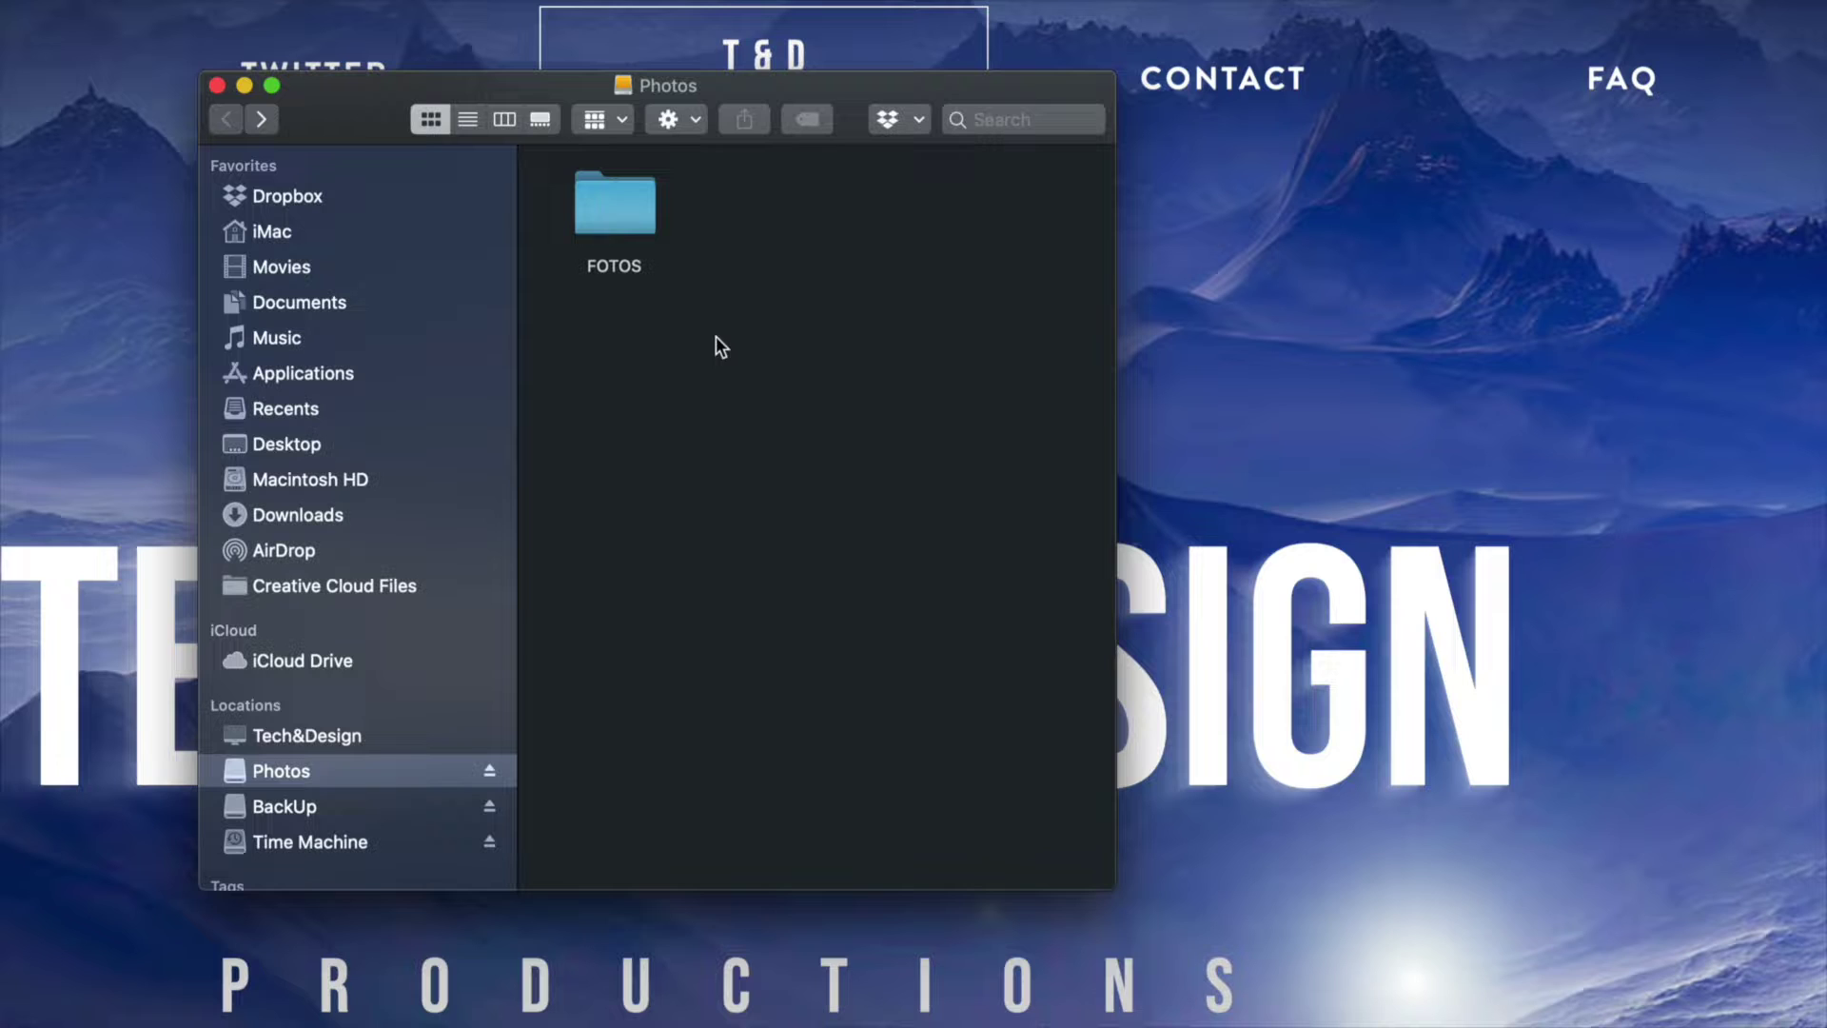
{"action": "left_click", "coordinate": [633, 224]}
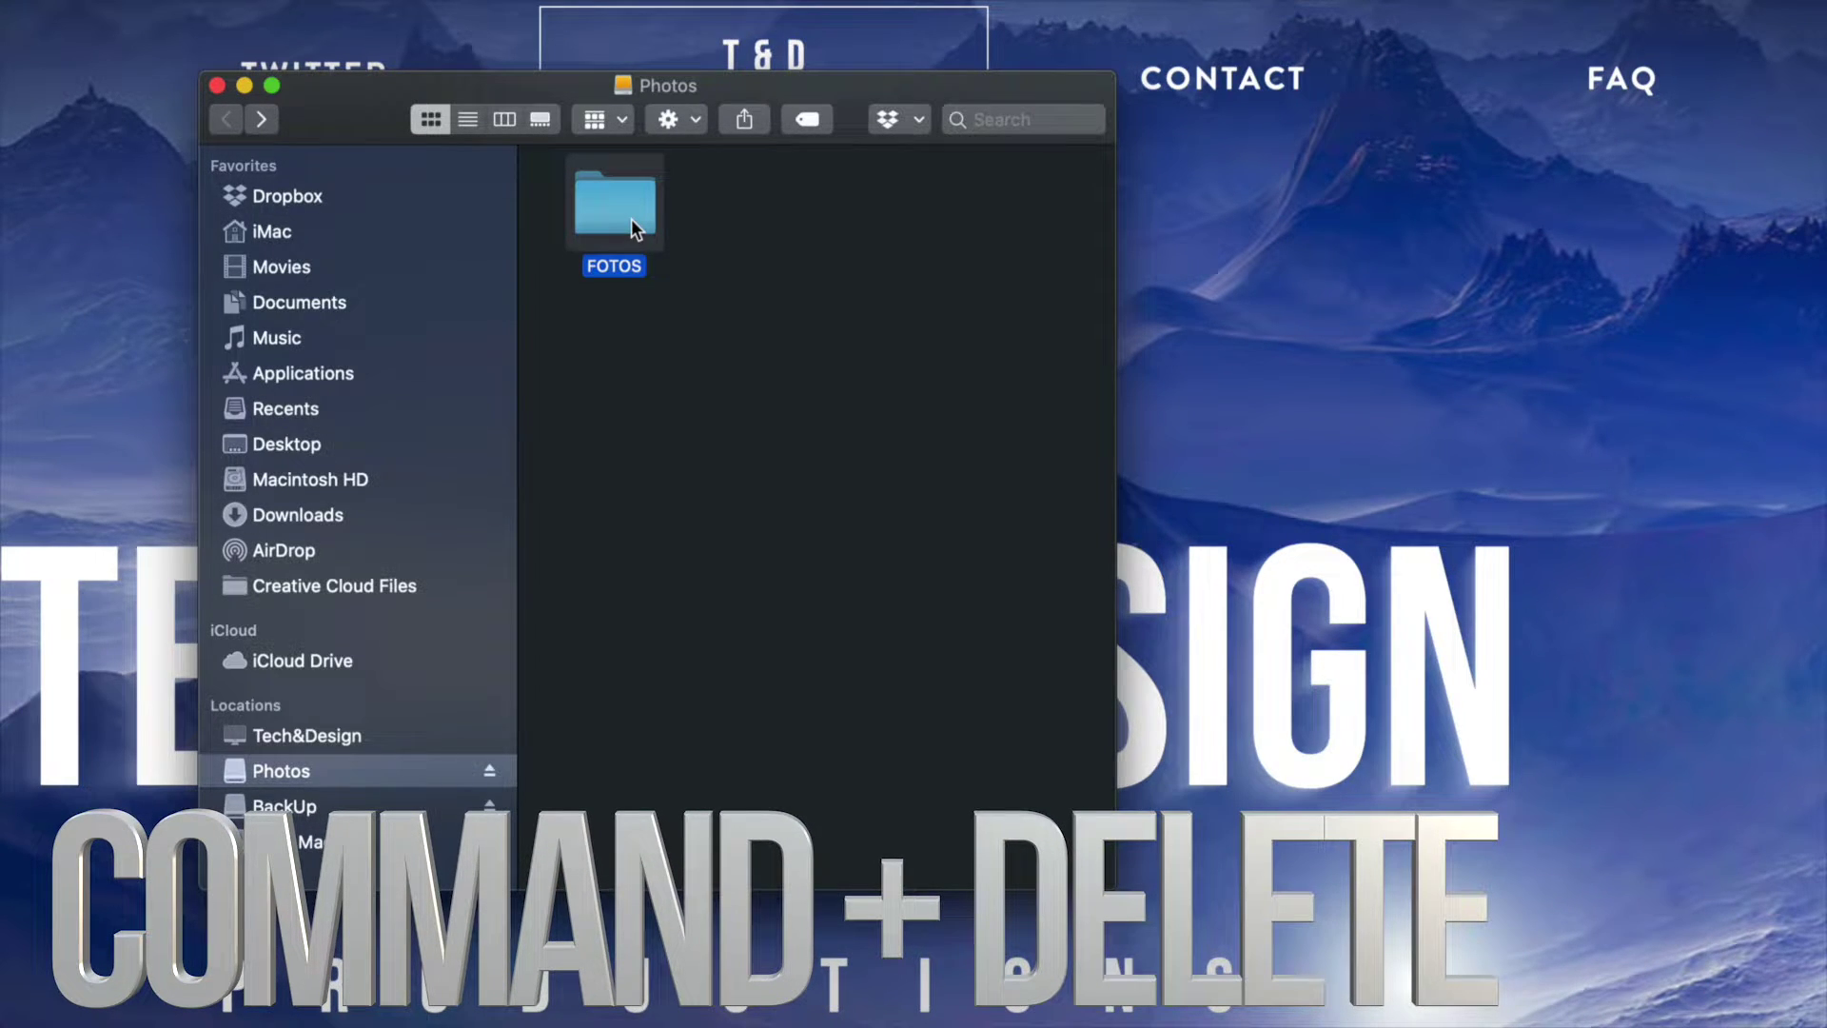
{"action": "key", "text": "super+BackSpace"}
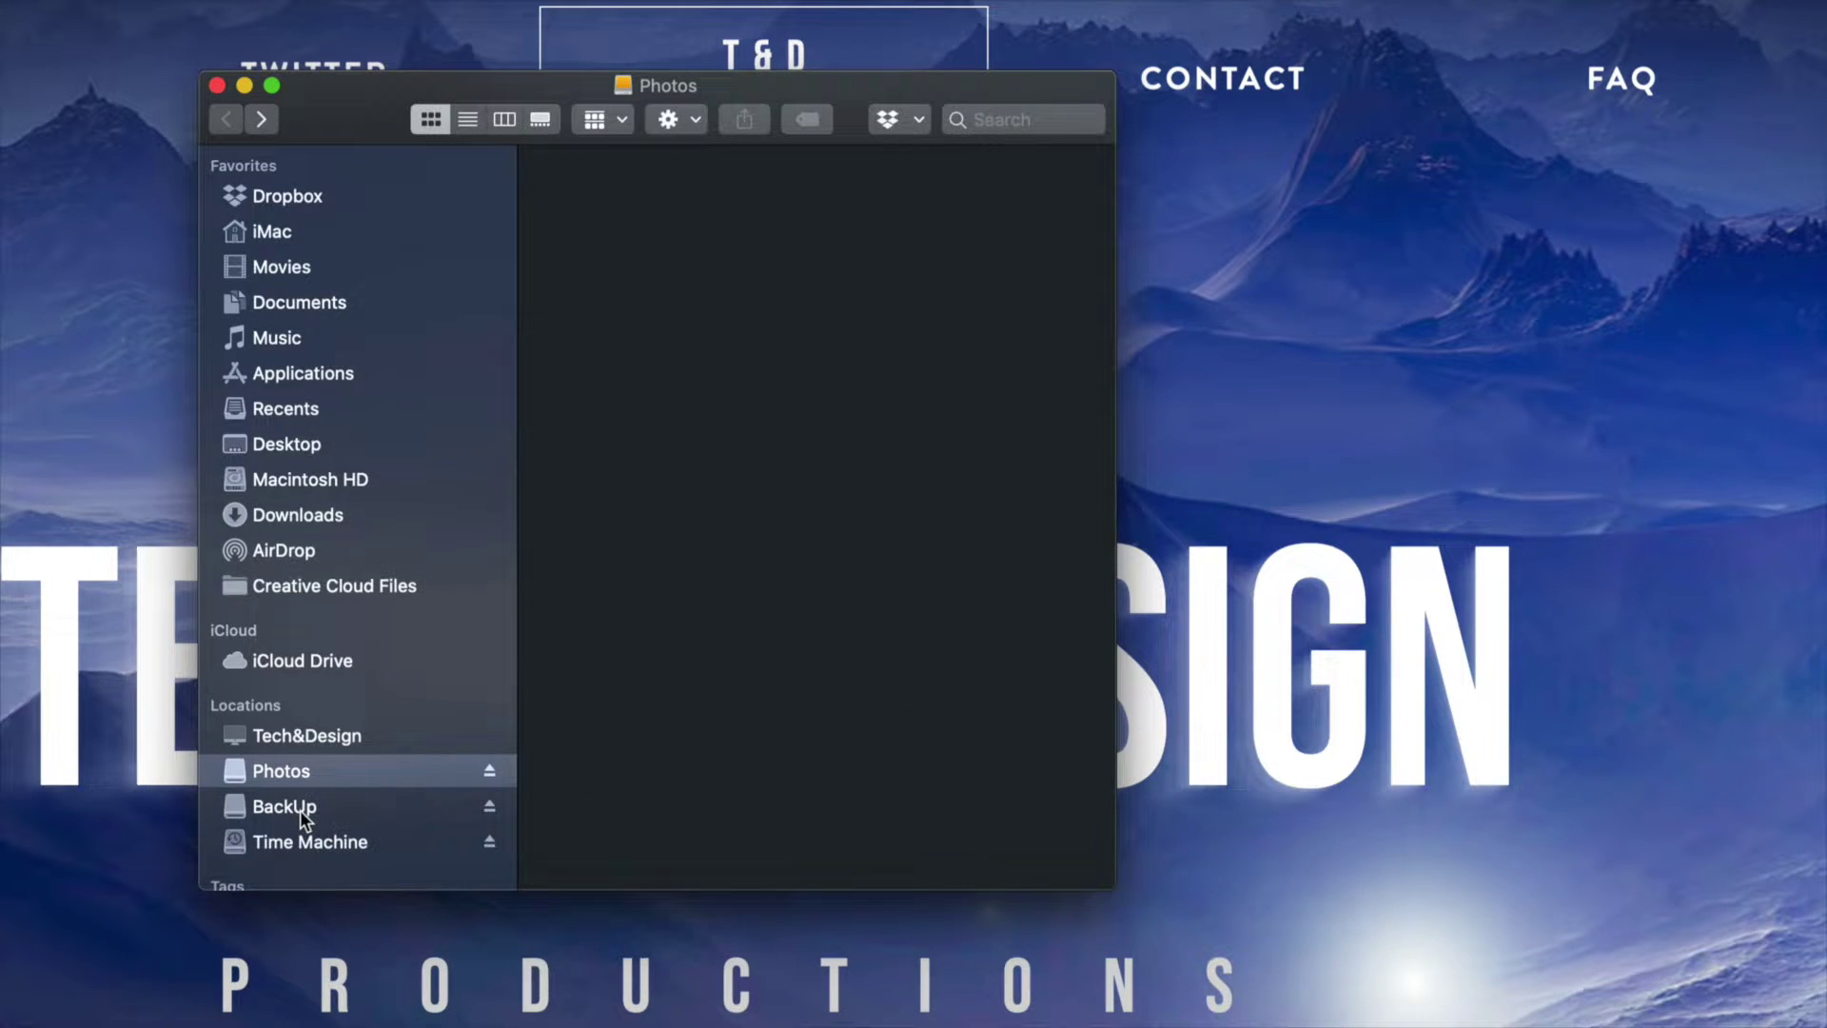
Open the BackUp drive and move the document Estratificada.doc to the Trash.
{"action": "left_click", "coordinate": [300, 808]}
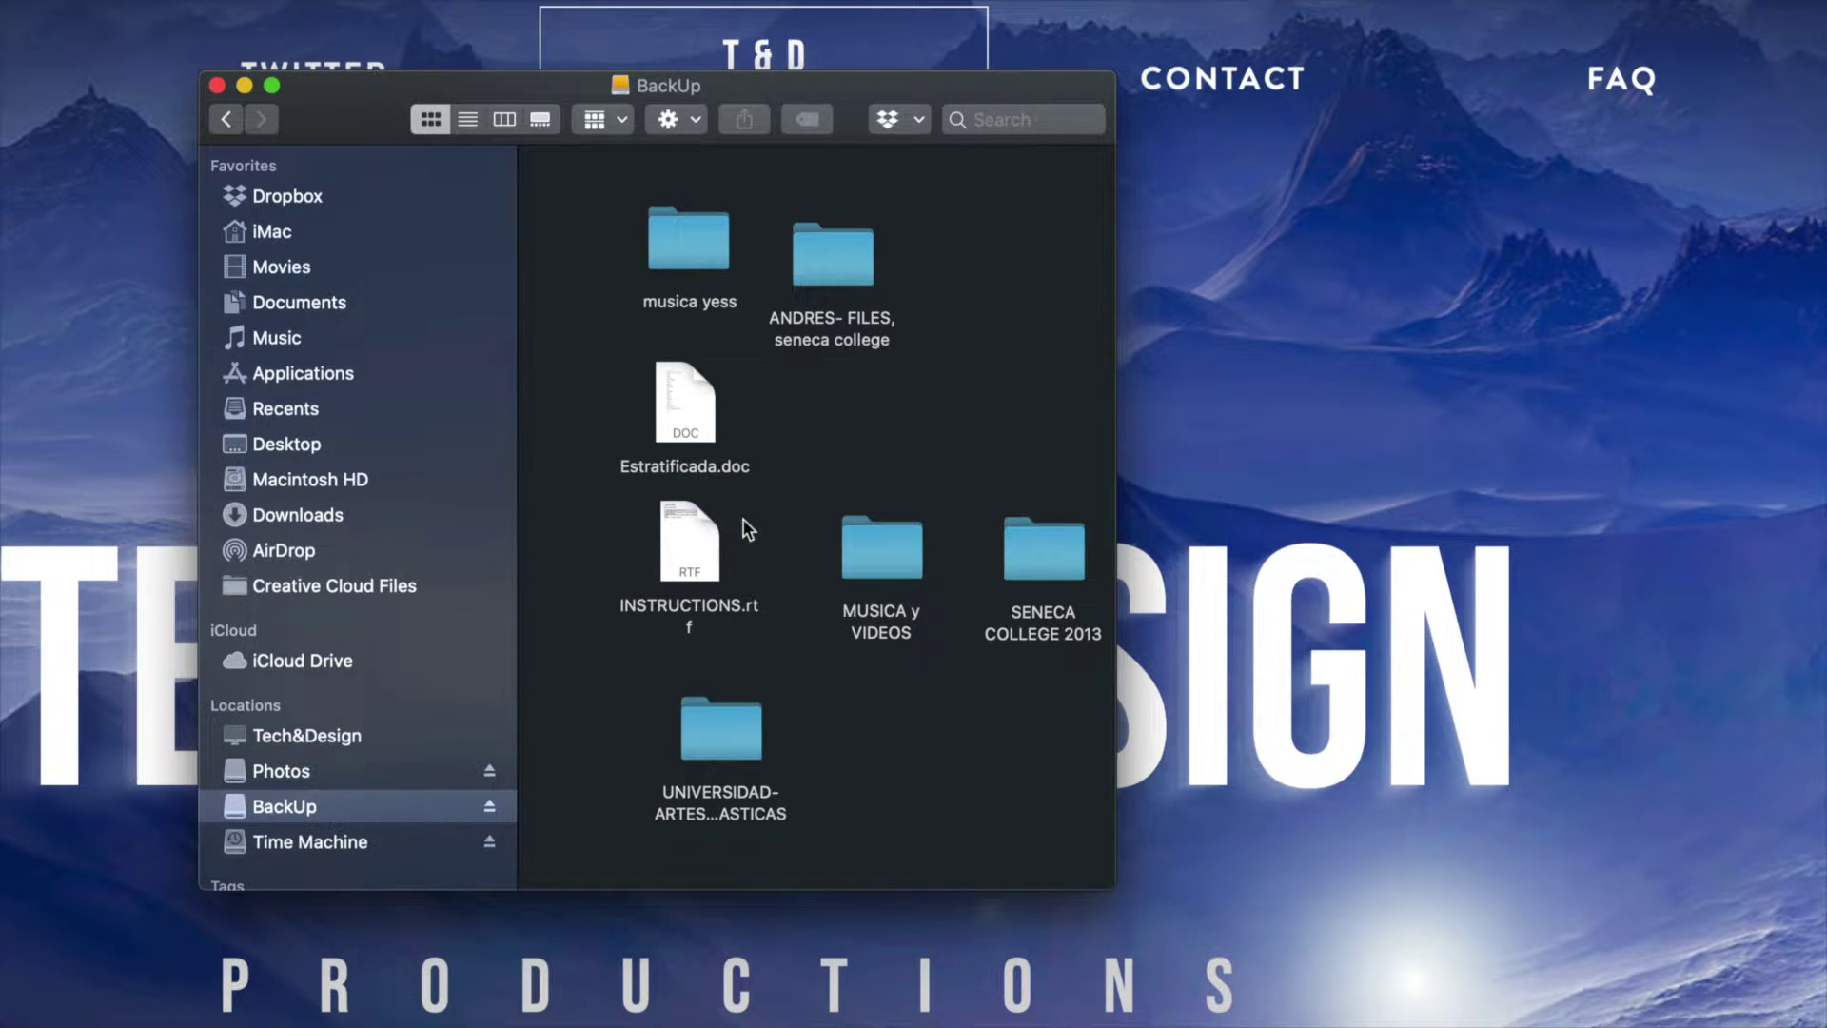
{"action": "left_click", "coordinate": [685, 385]}
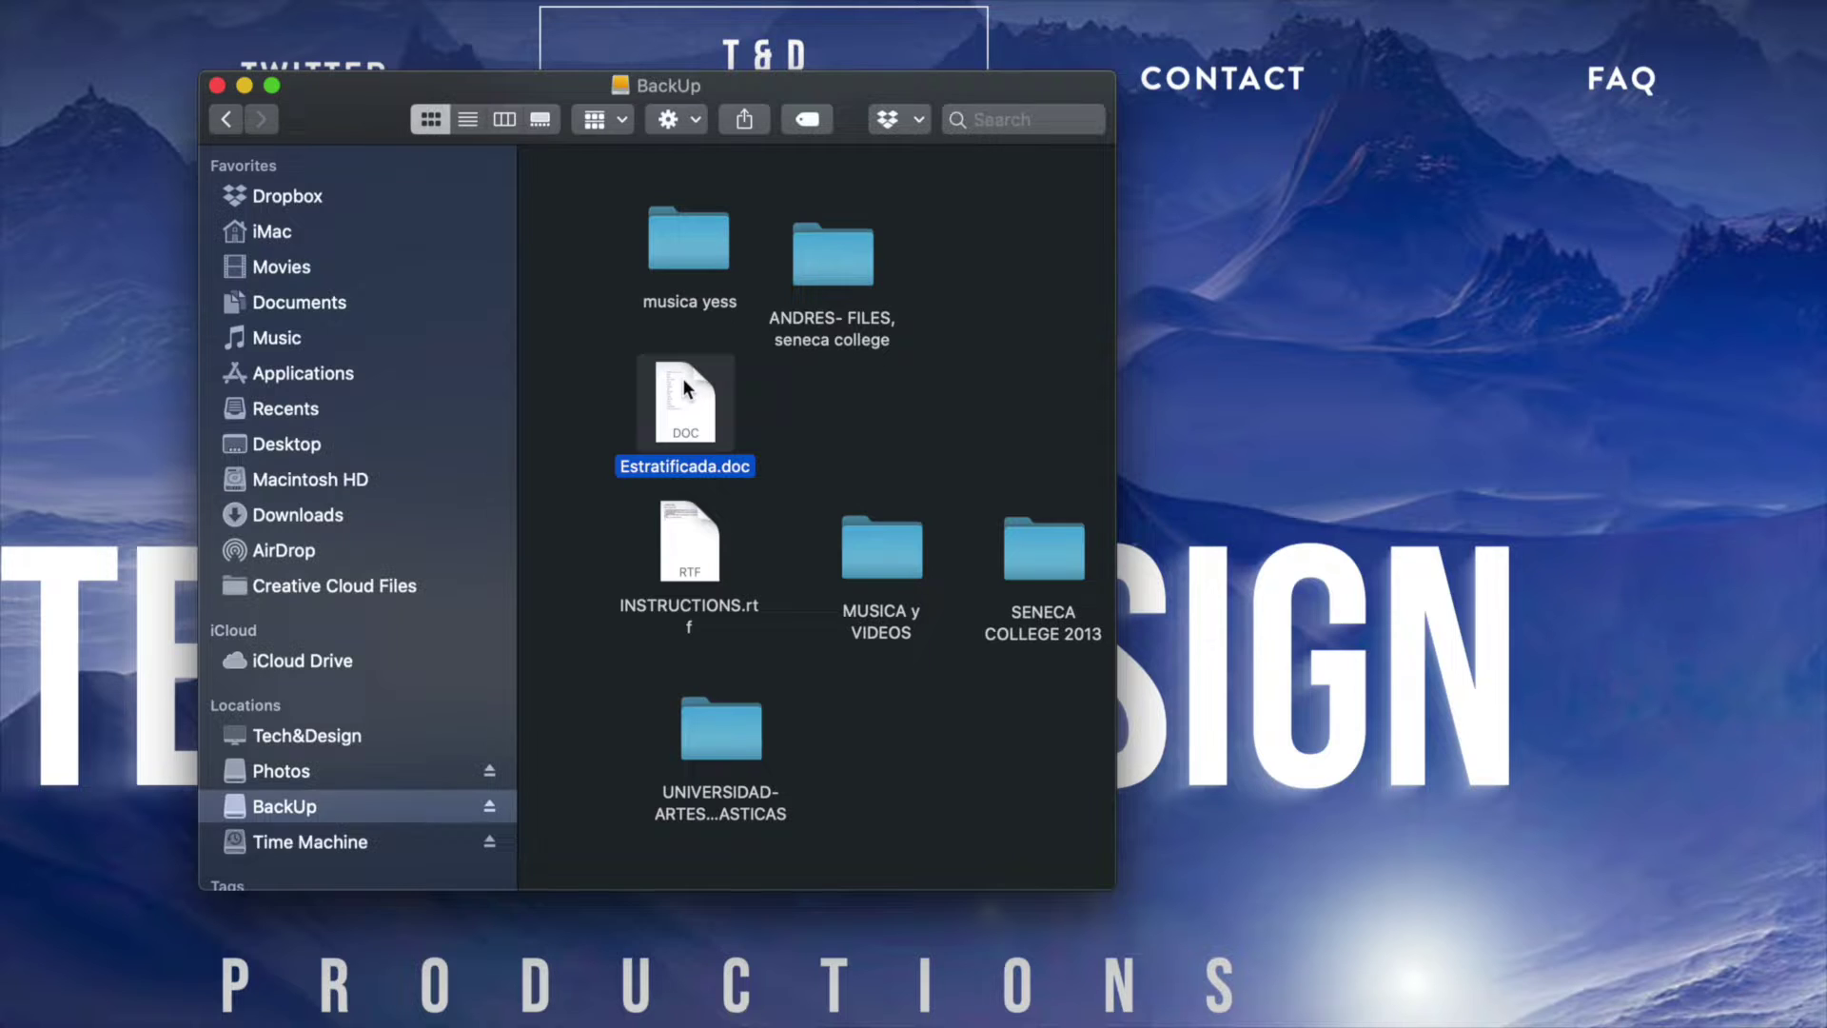
{"action": "key", "text": "super+BackSpace"}
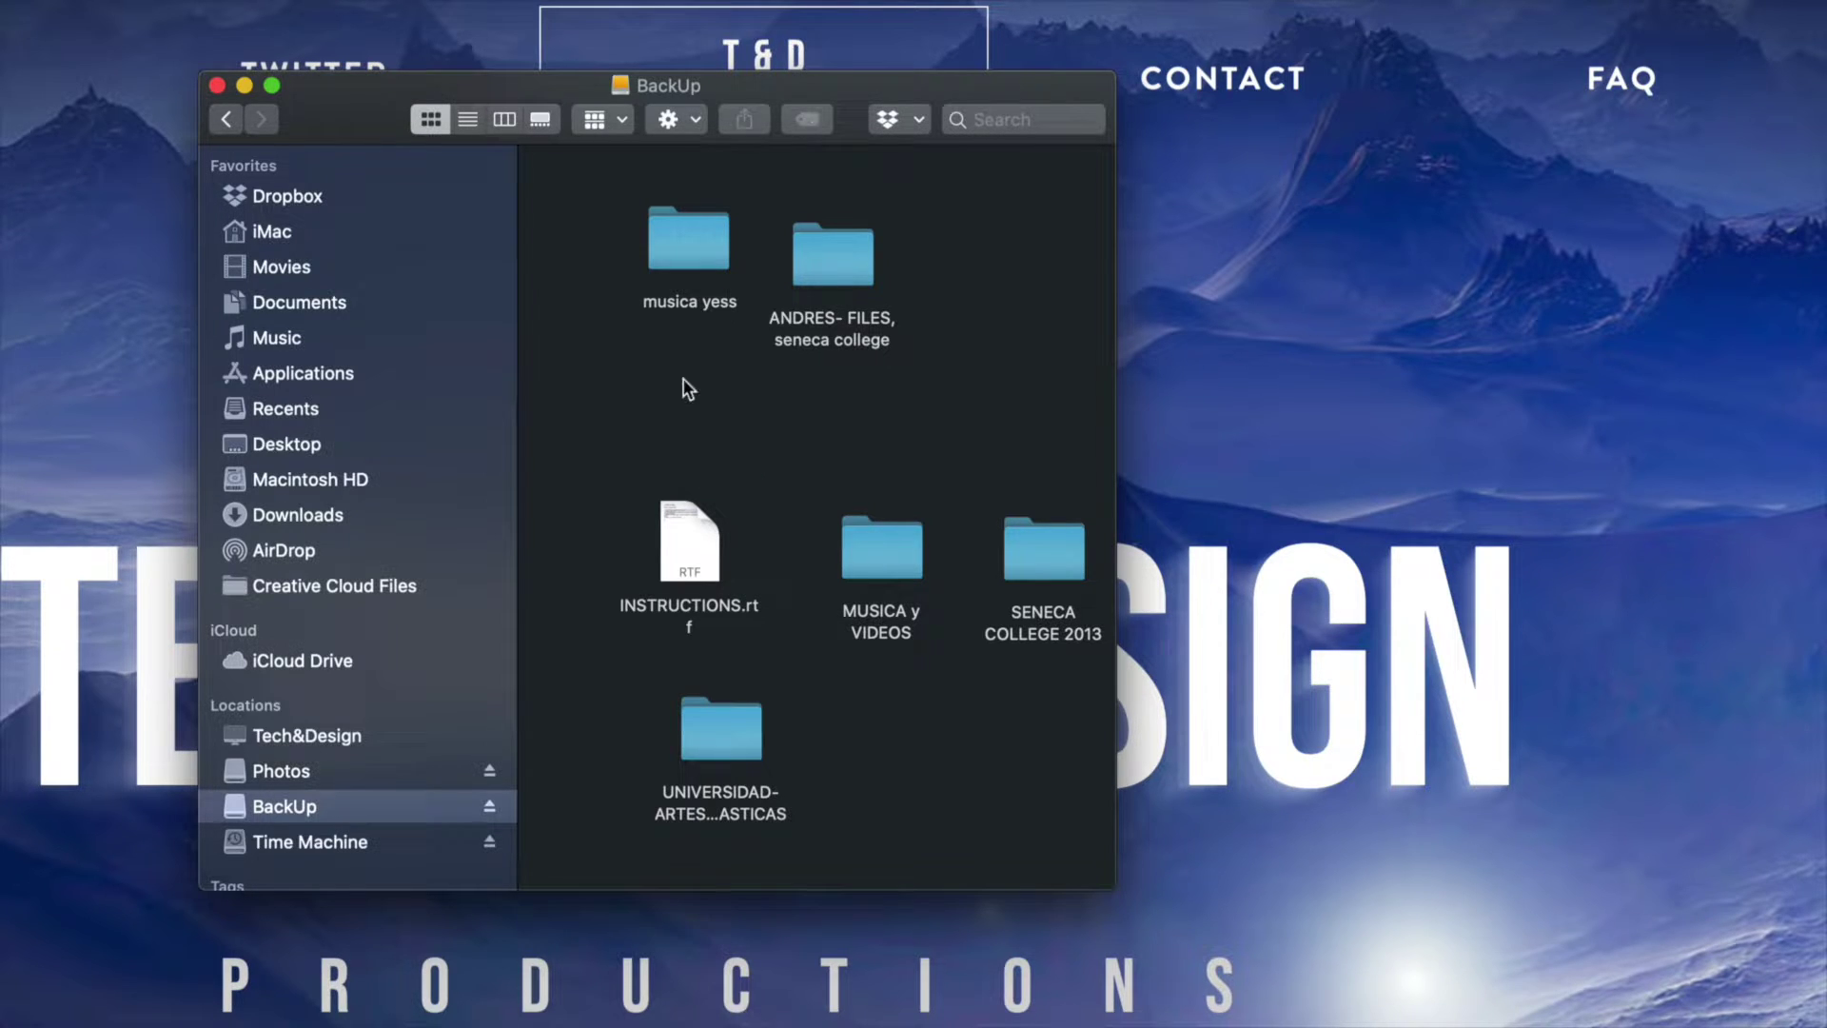
Move the MUSICA y VIDEOS folder on the BackUp drive to the Trash.
{"action": "left_click", "coordinate": [881, 531]}
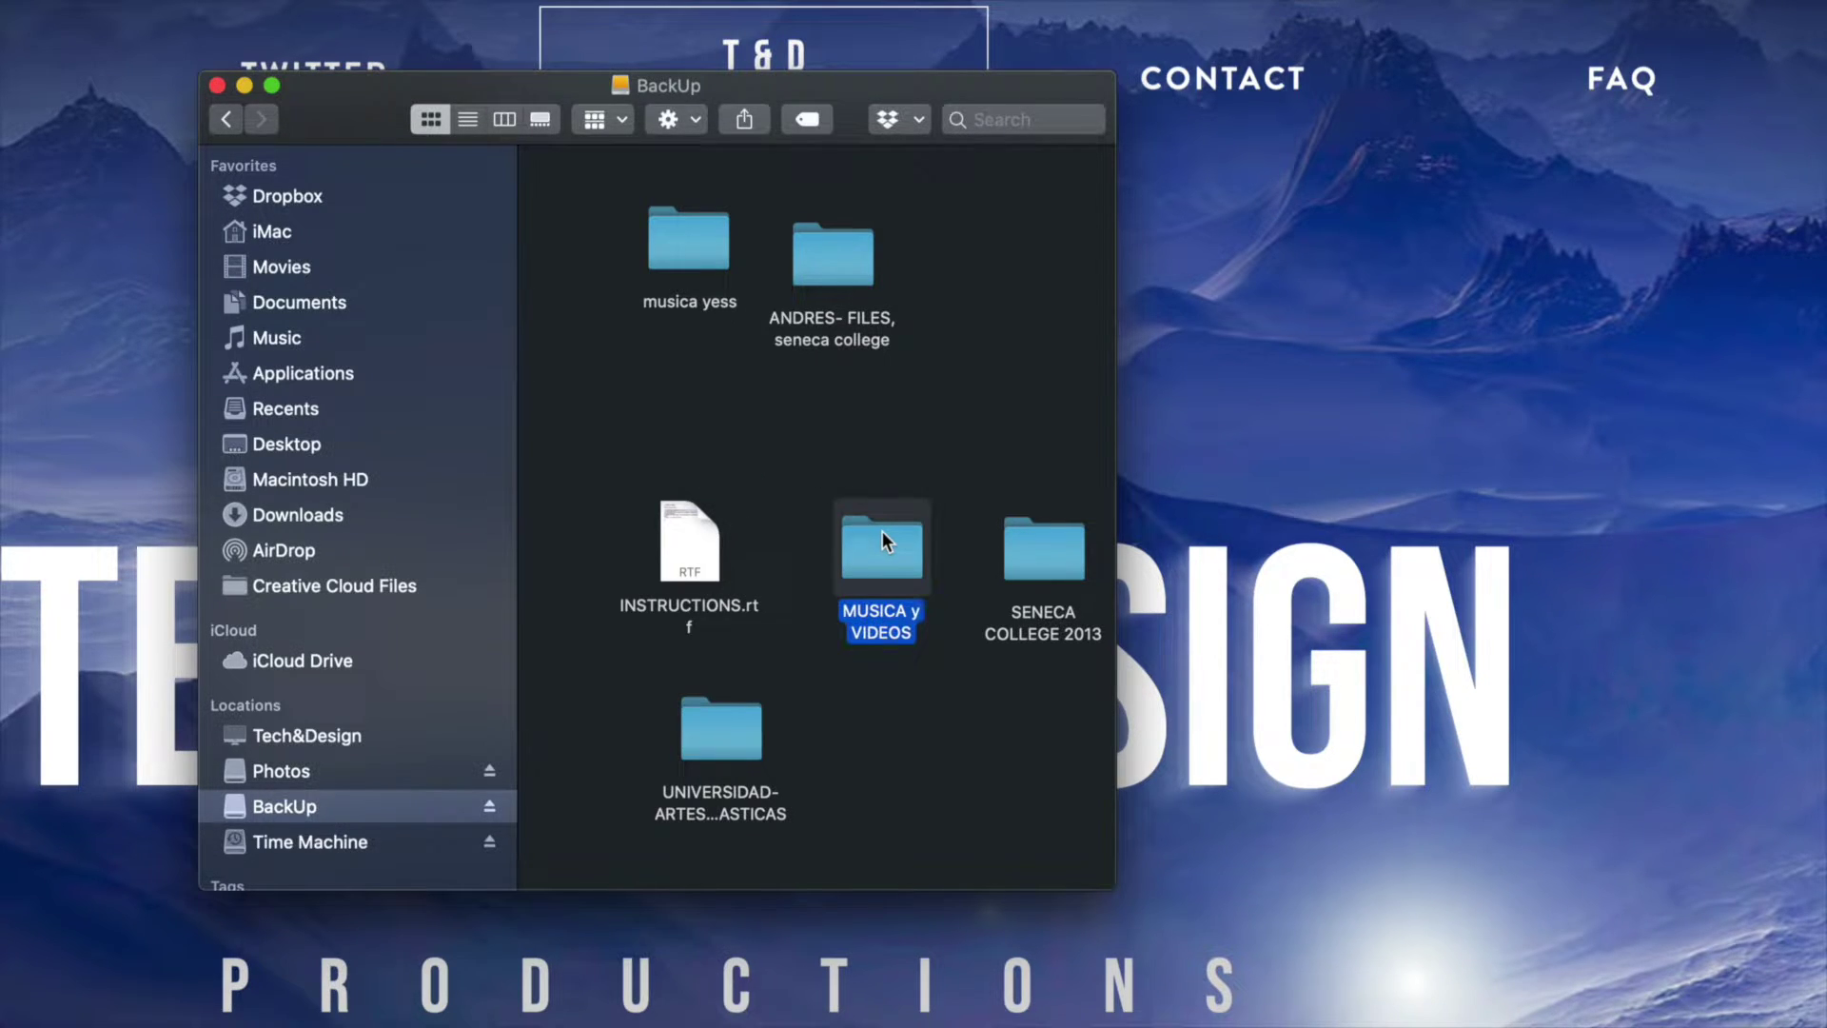
{"action": "right_click", "coordinate": [881, 529]}
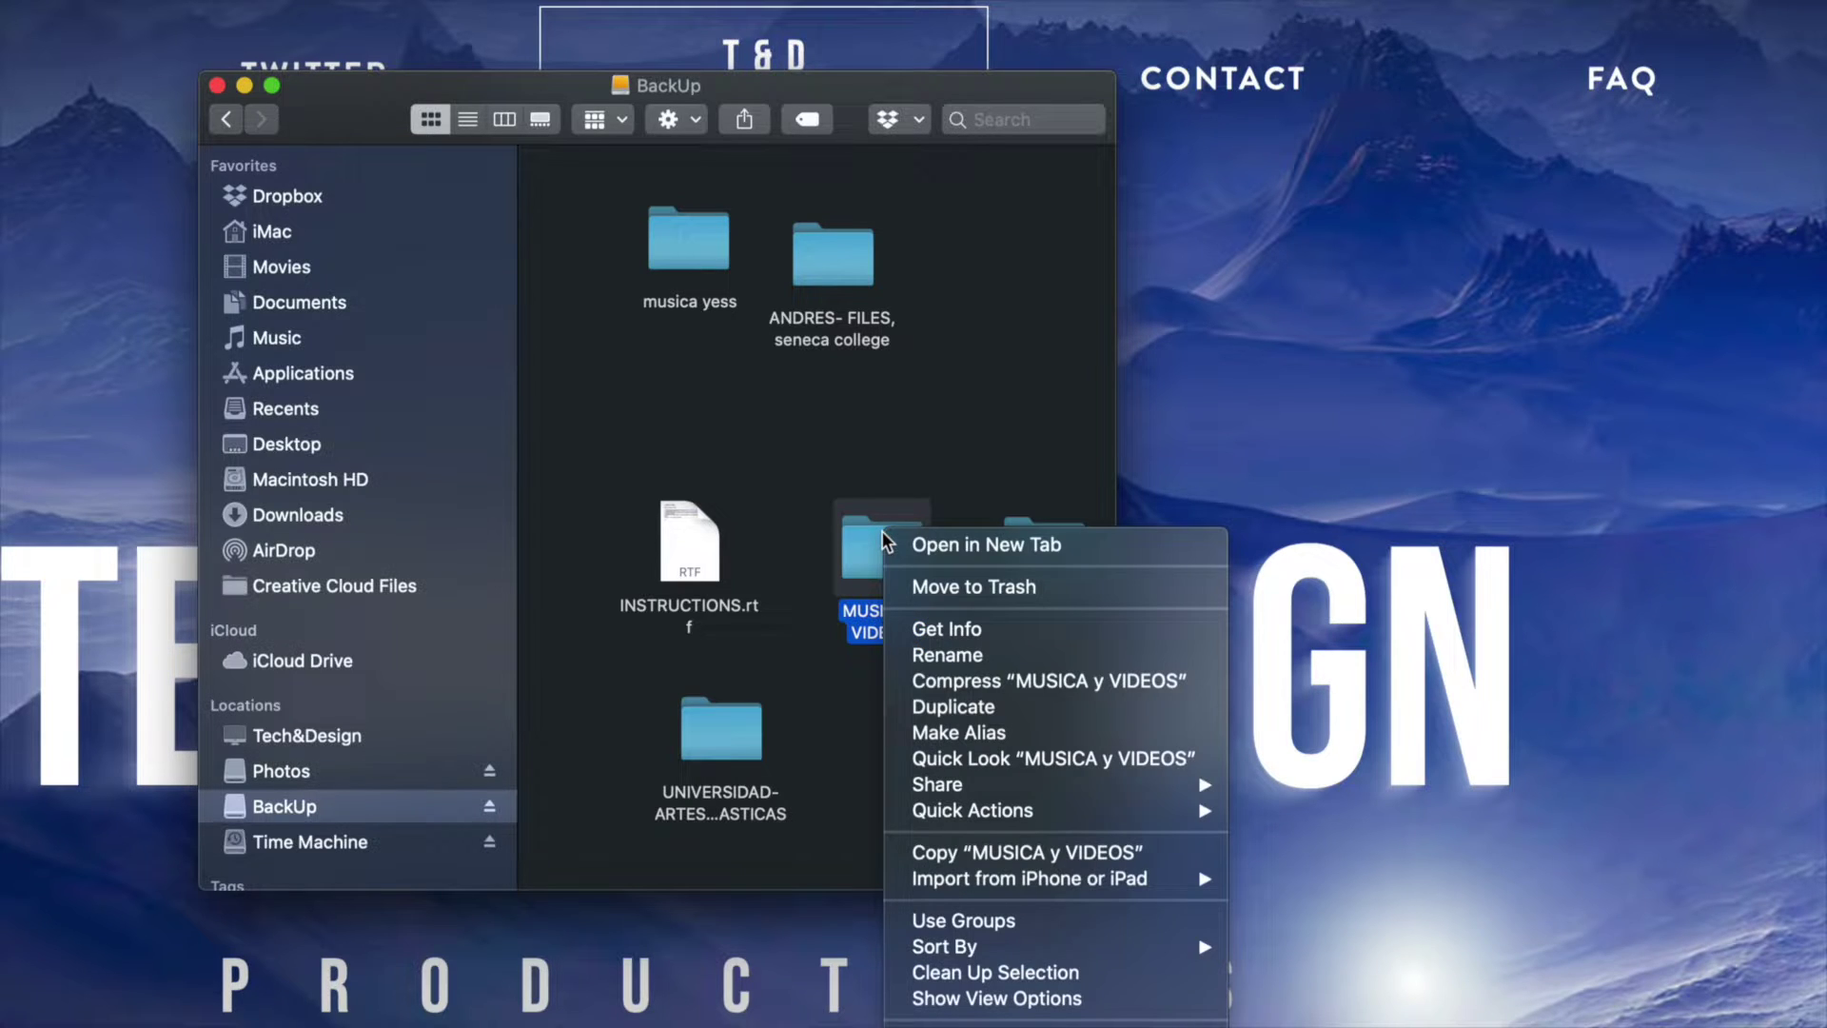
{"action": "left_click", "coordinate": [992, 587]}
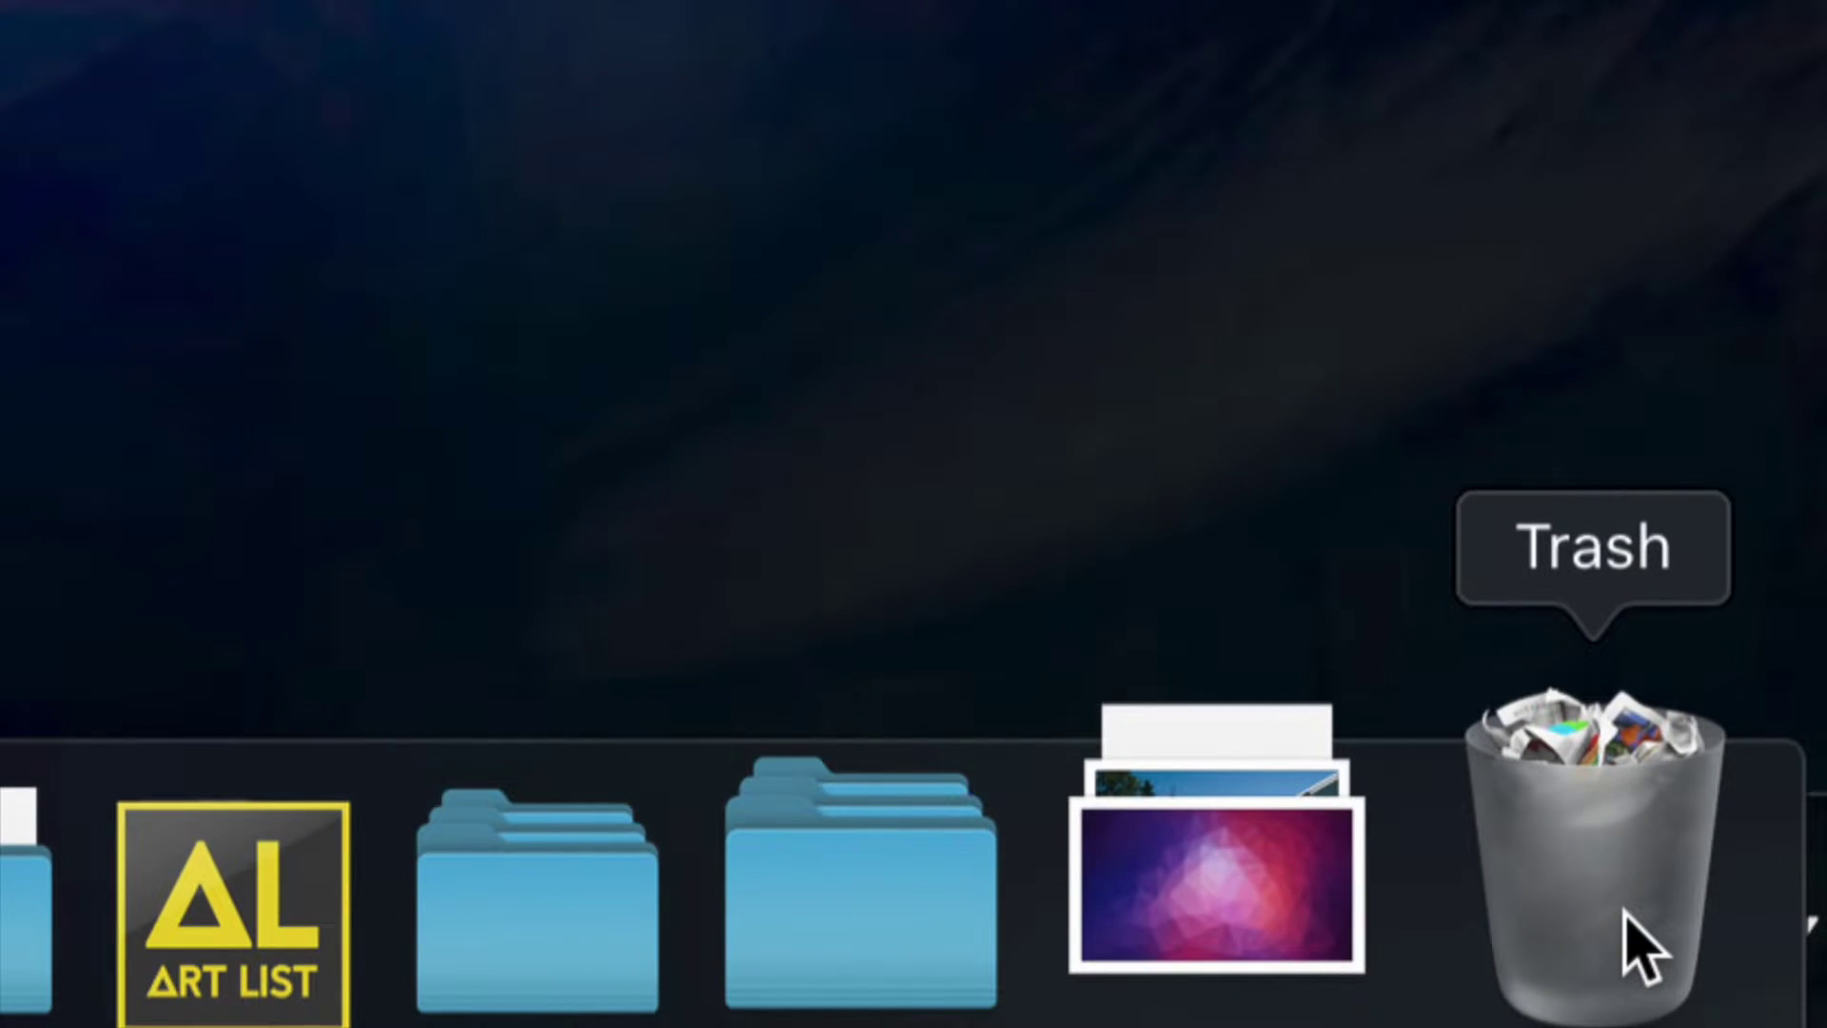
Empty the Trash and permanently erase the items deleted from the external drives.
{"action": "right_click", "coordinate": [1624, 911]}
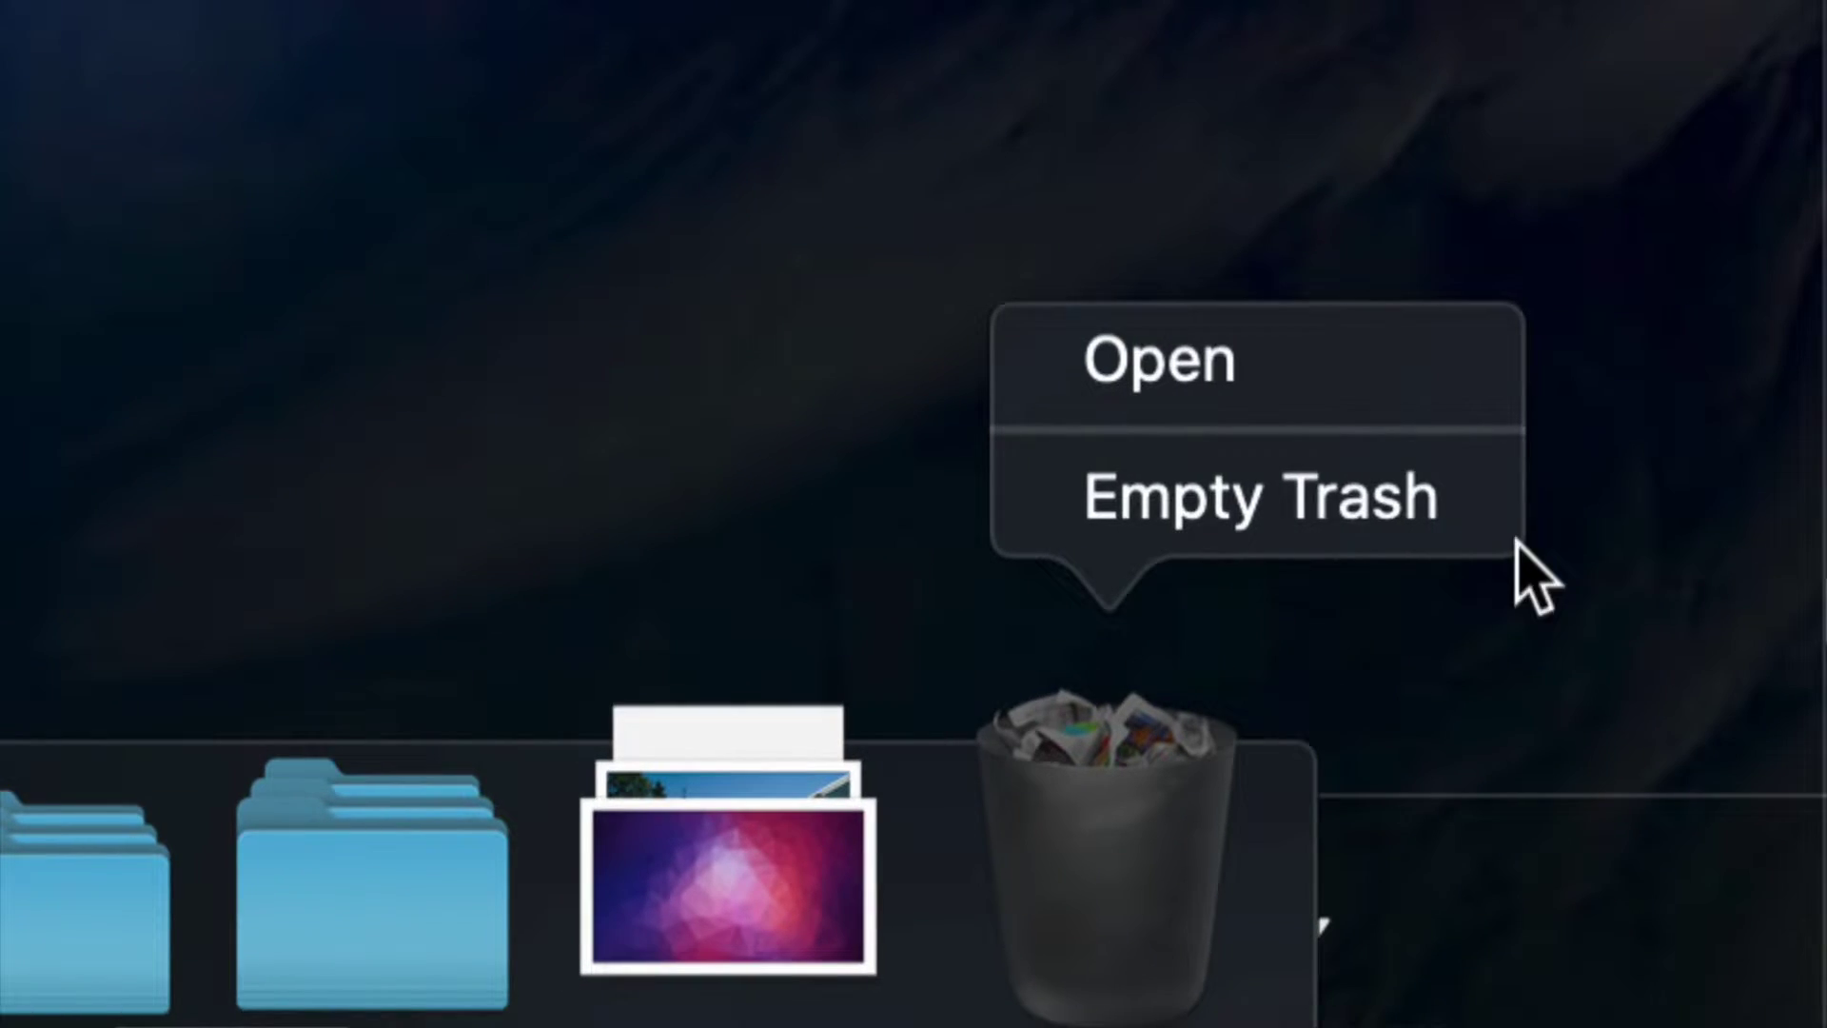
{"action": "left_click", "coordinate": [1187, 522]}
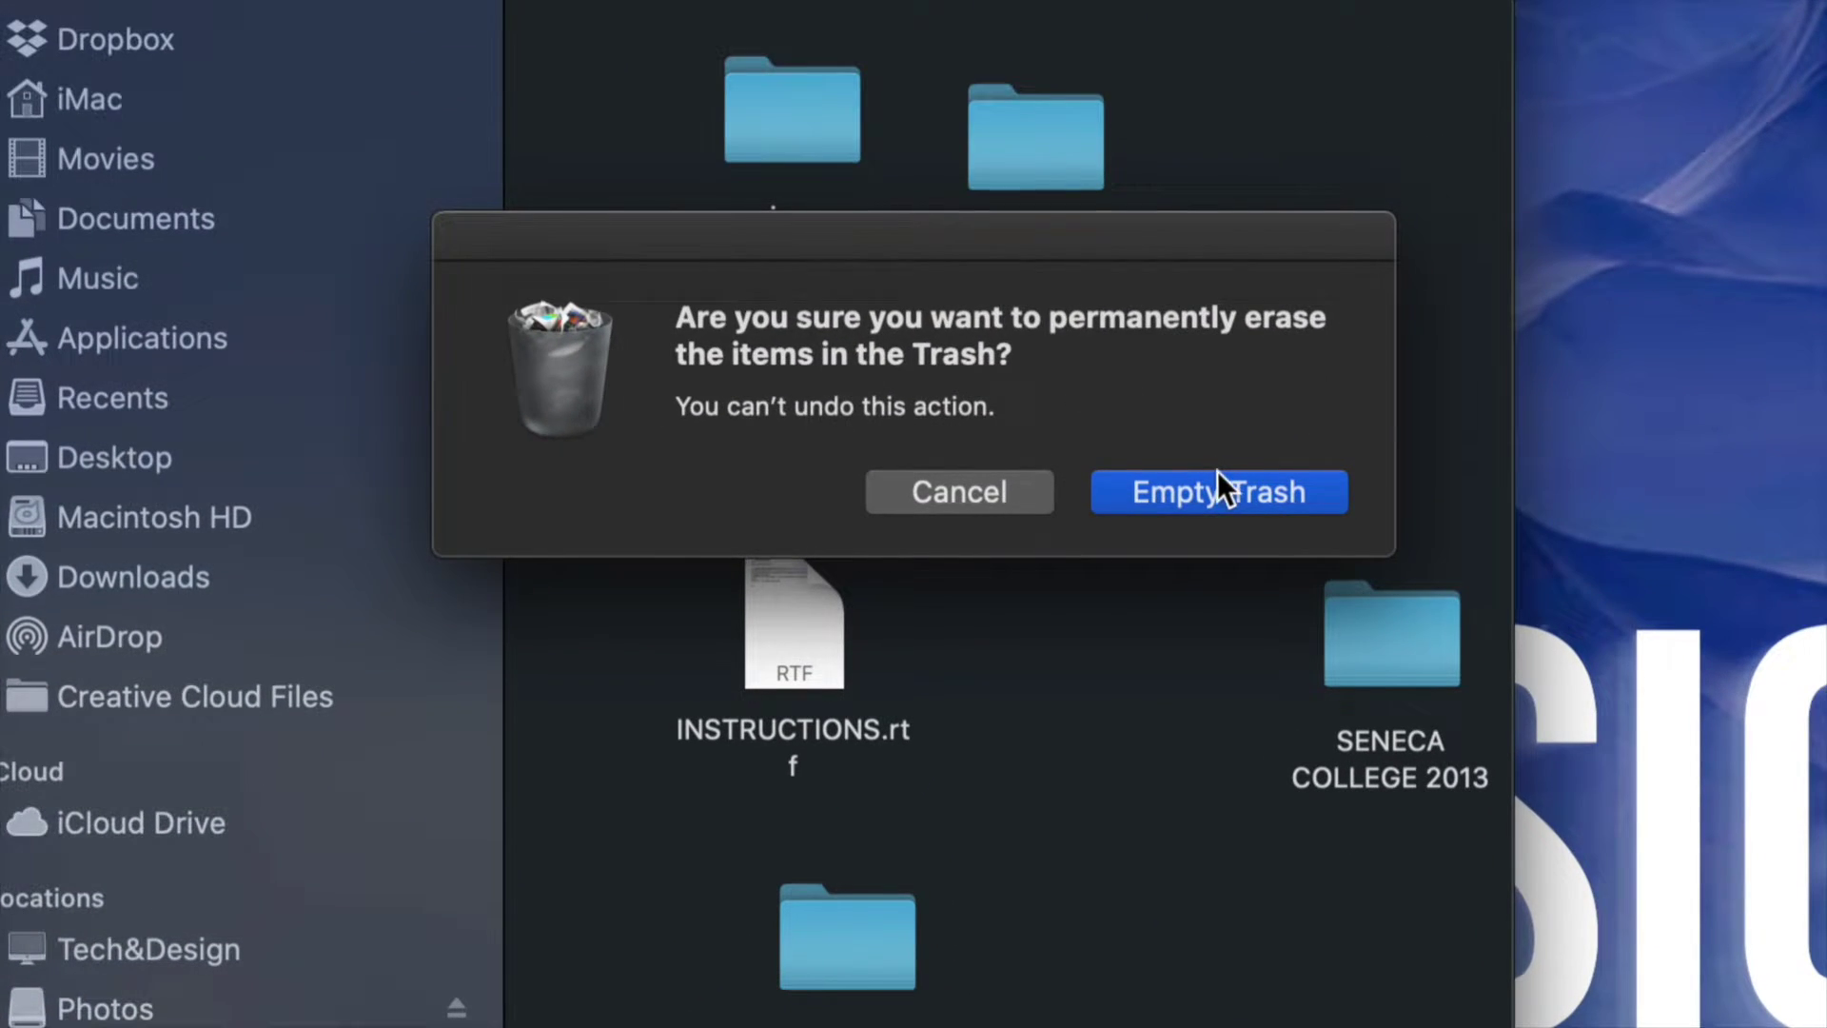
{"action": "left_click", "coordinate": [1189, 468]}
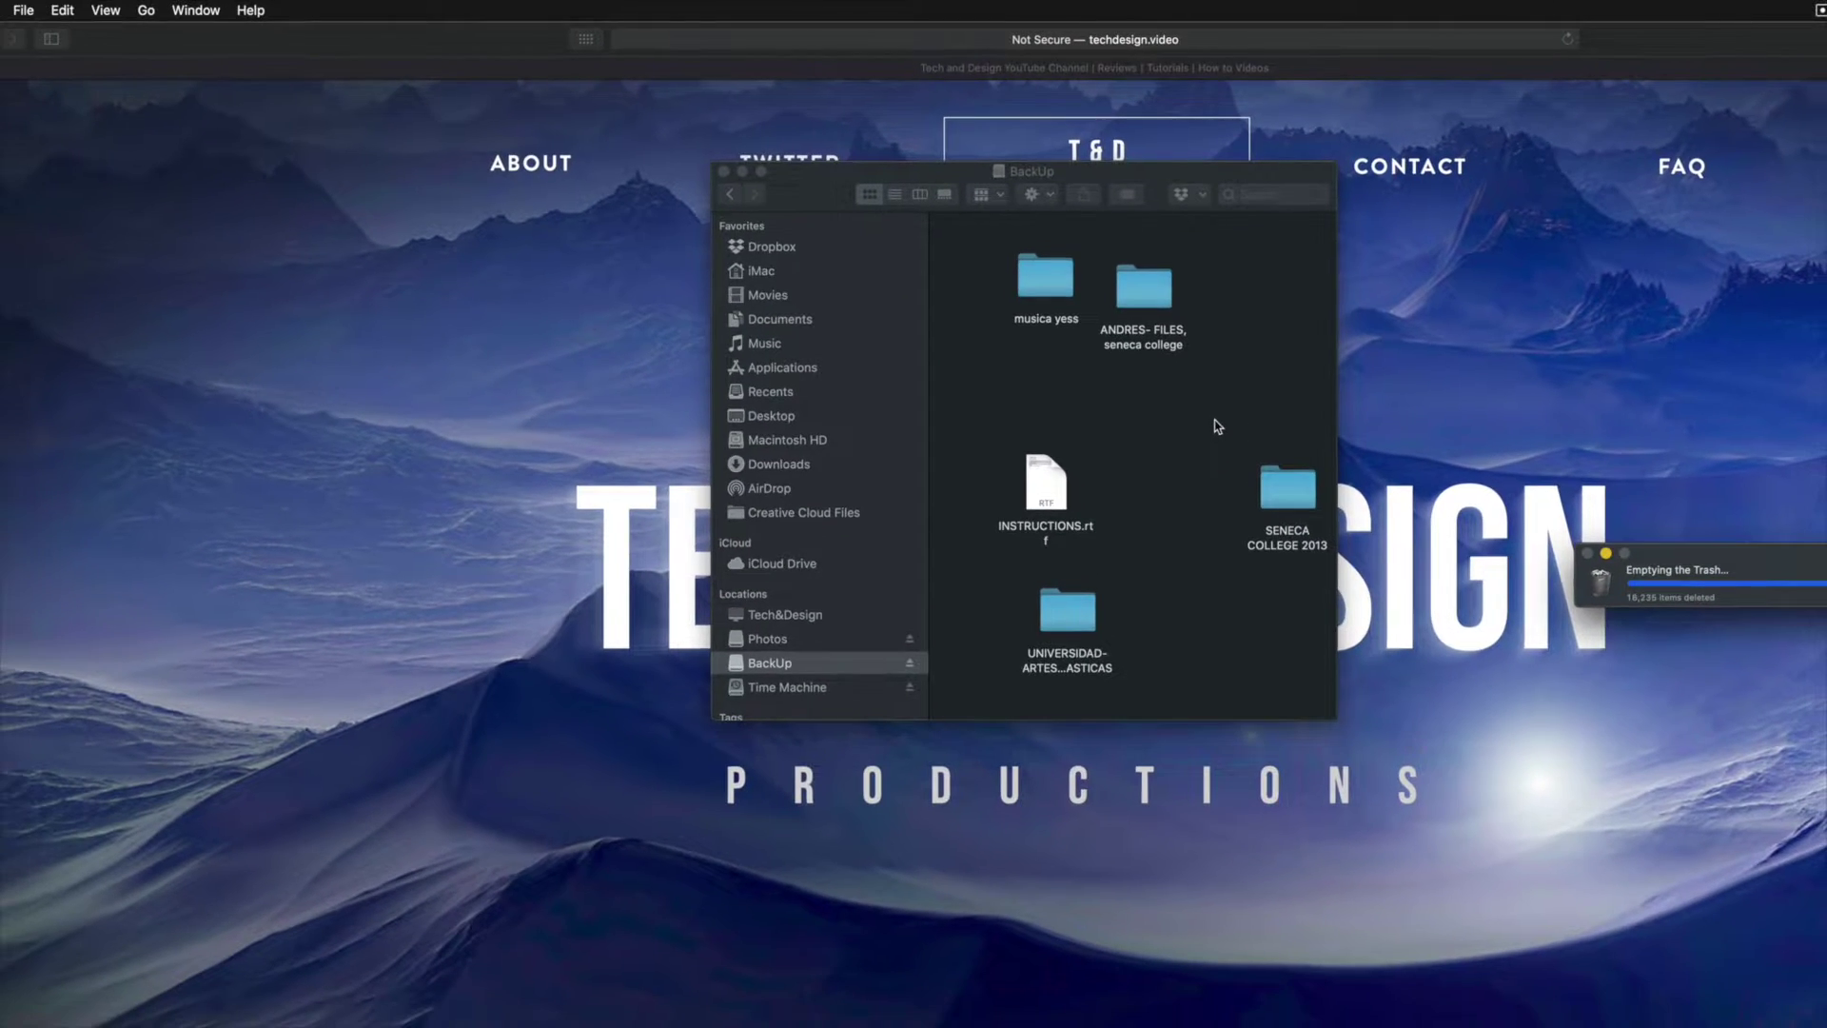
{"action": "left_click", "coordinate": [1355, 470]}
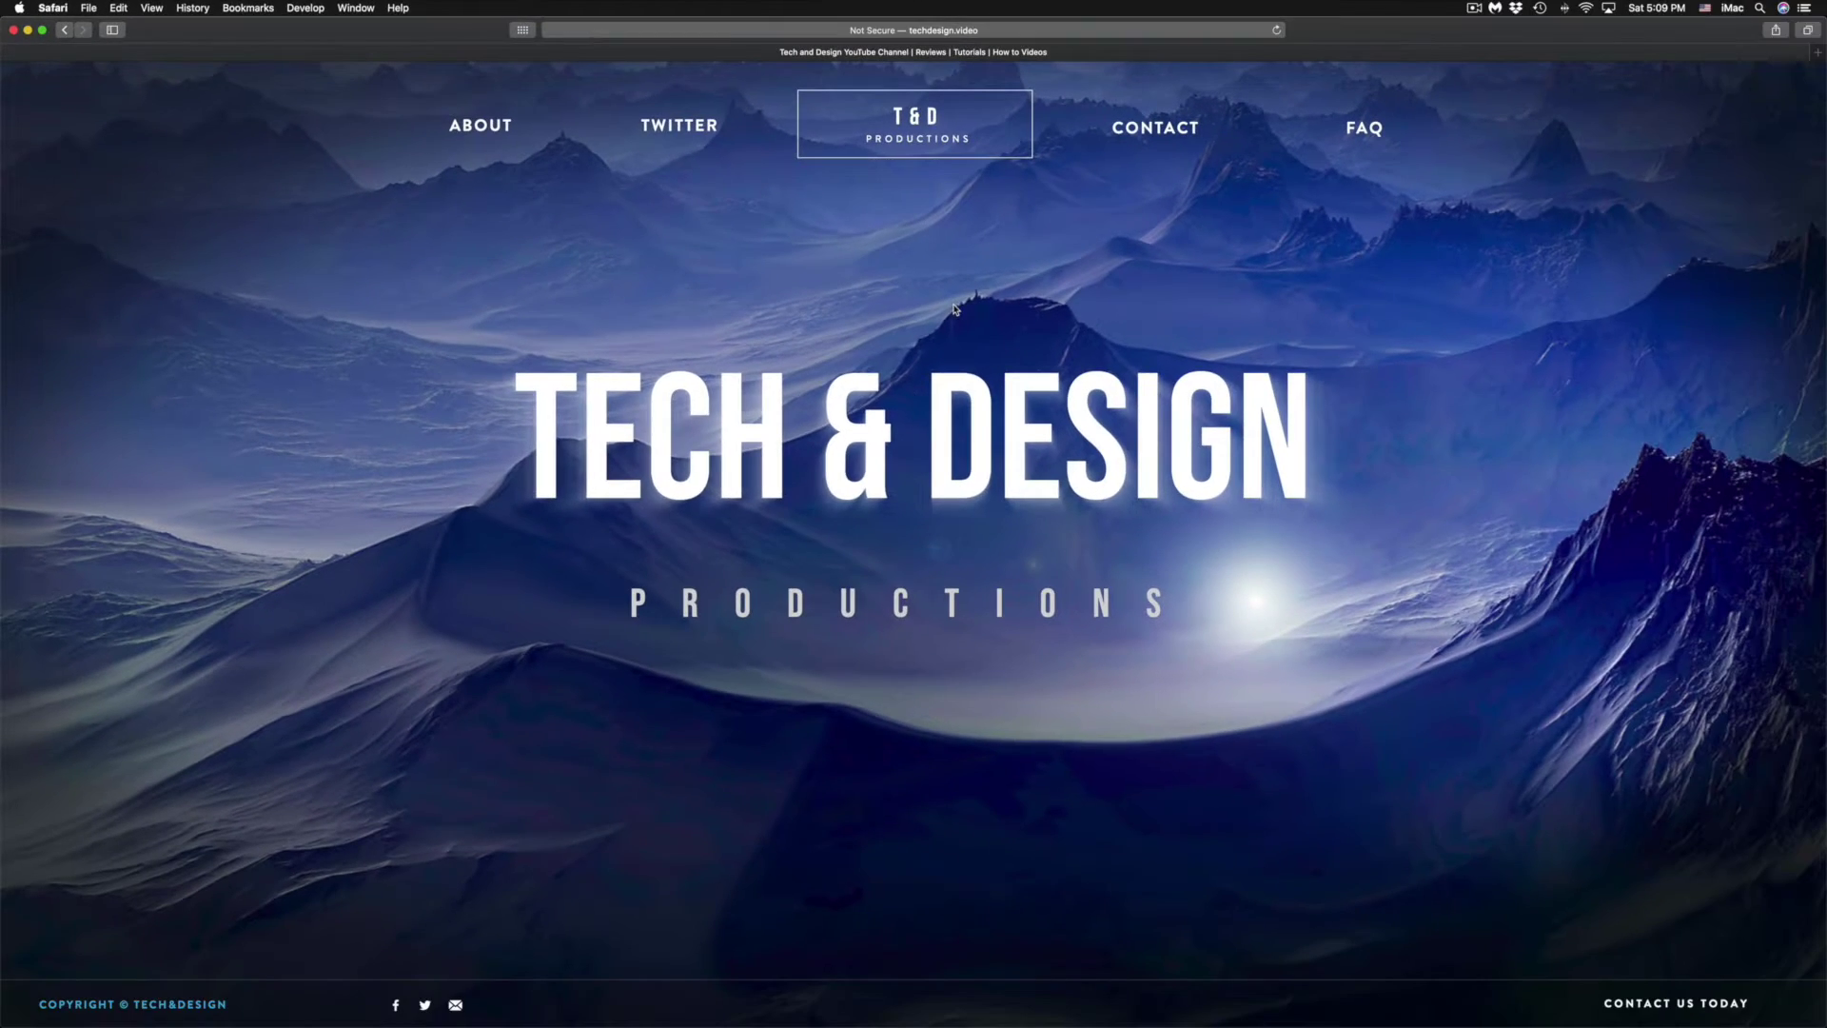
Switch from the BackUp drive's Finder window to Disk Utility and reposition the Disk Utility window.
{"action": "key", "text": "super+Tab"}
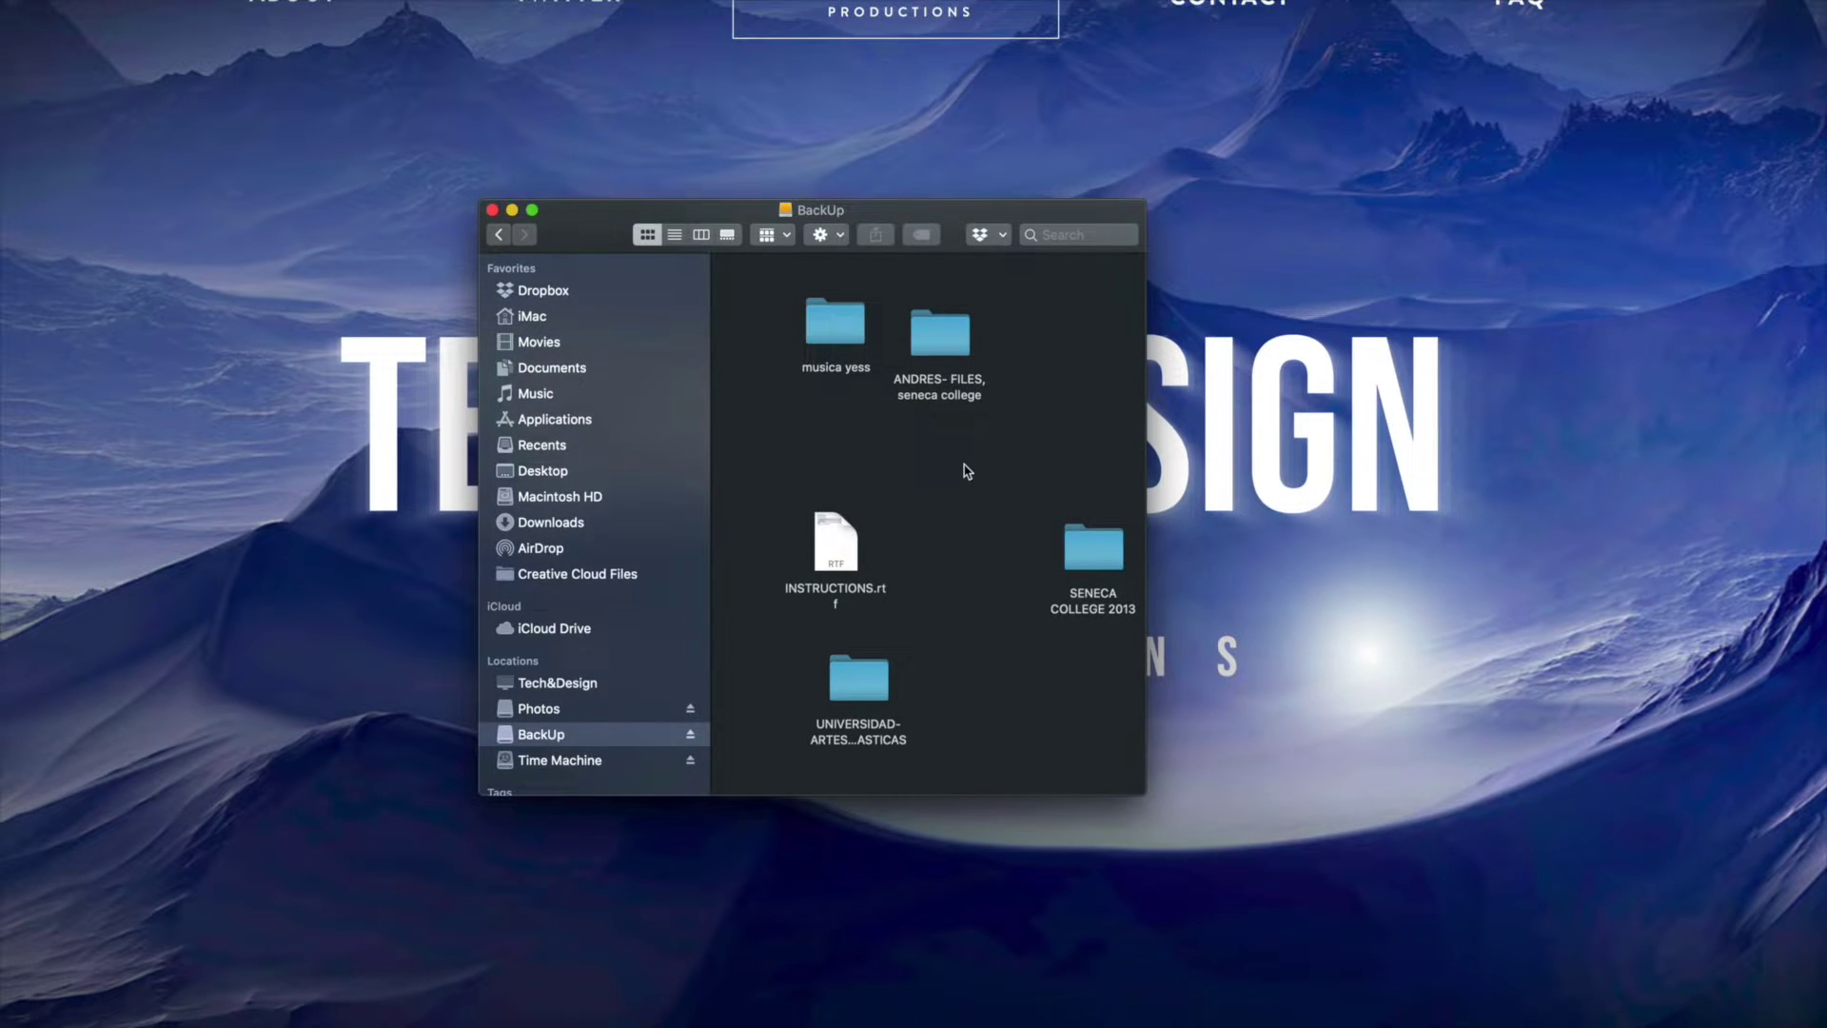
{"action": "right_click", "coordinate": [967, 470]}
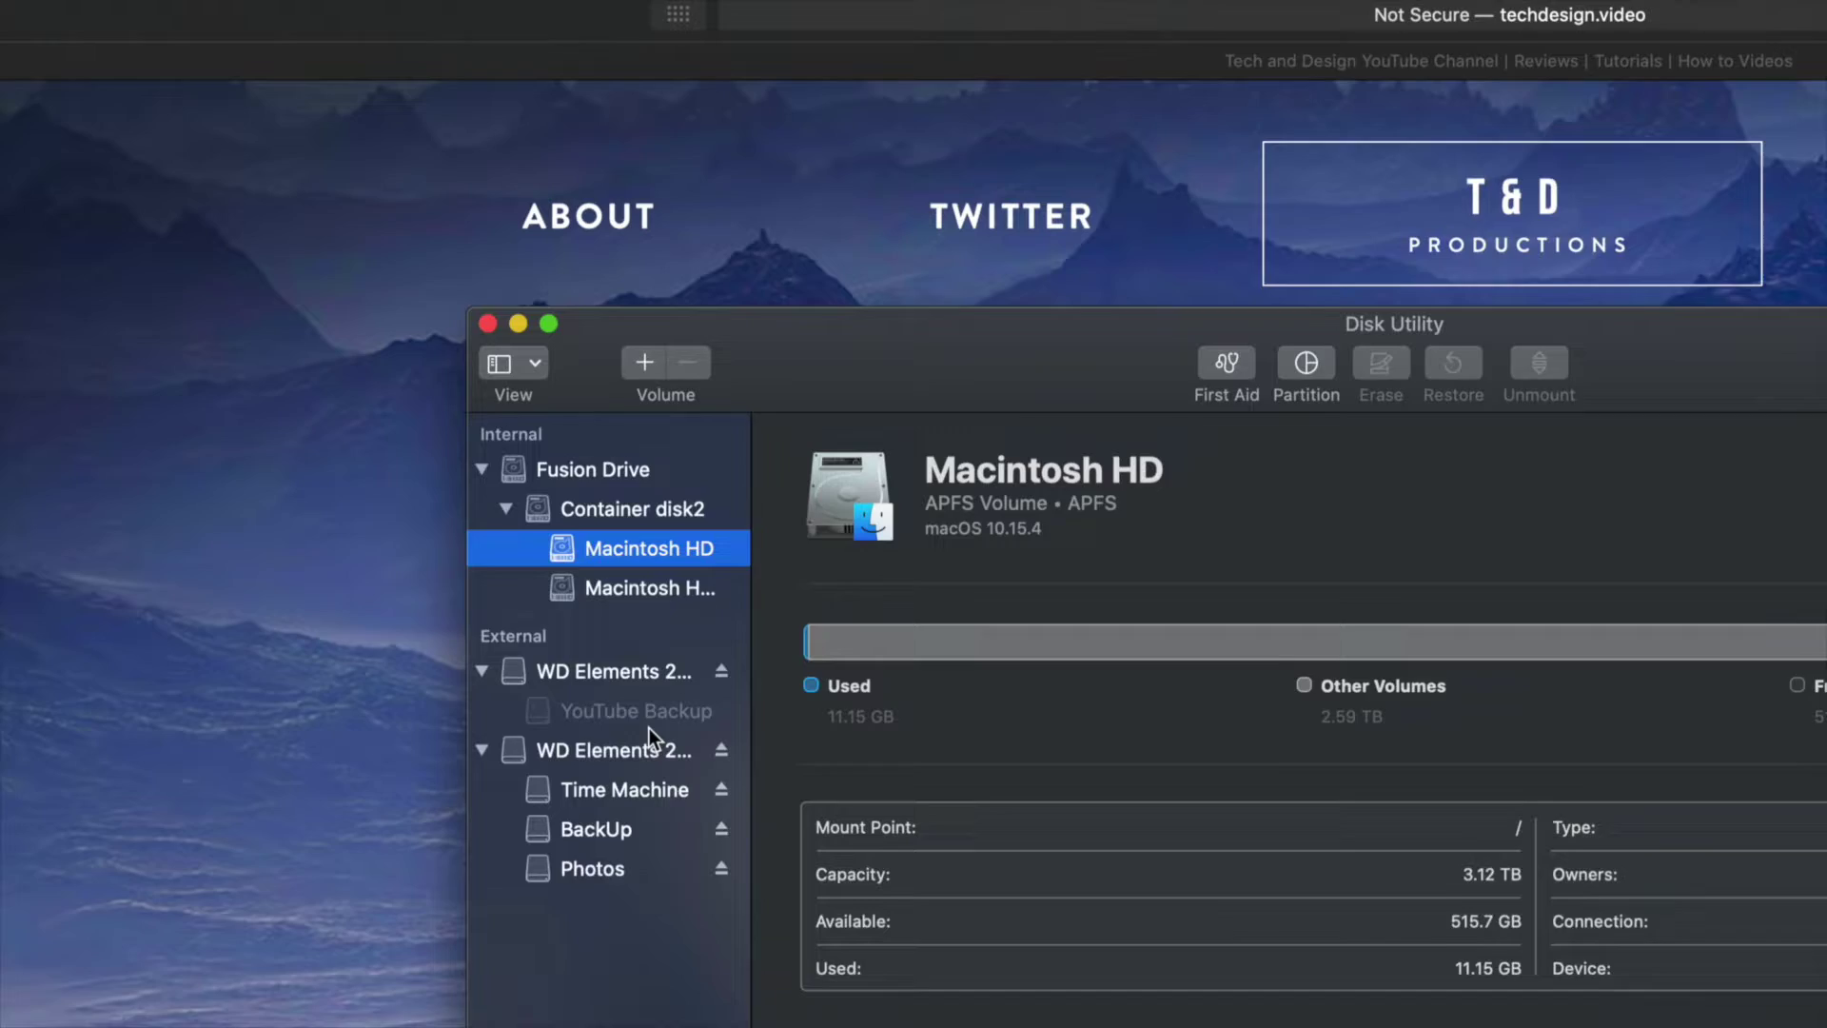
{"action": "left_click_drag", "start_coordinate": [1091, 348], "coordinate": [691, 140]}
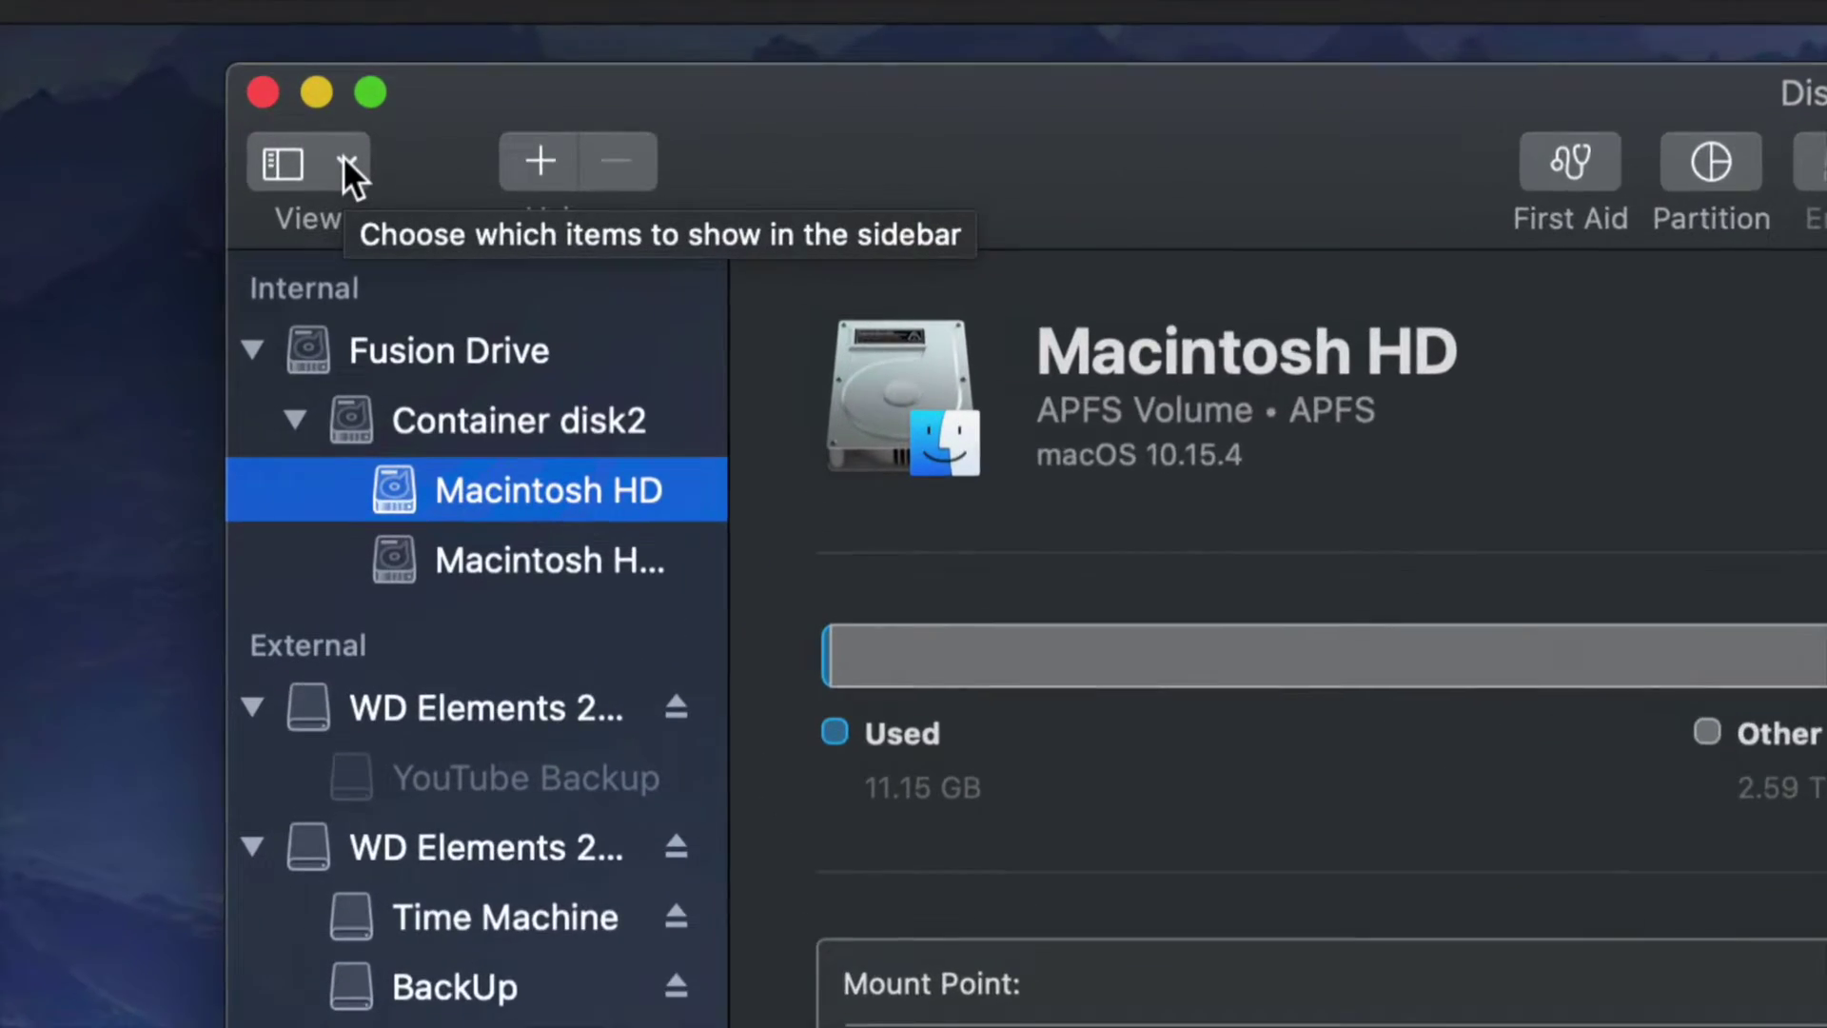
Limit the Disk Utility sidebar to volumes only, and switch it back to showing all devices.
{"action": "left_click", "coordinate": [346, 161]}
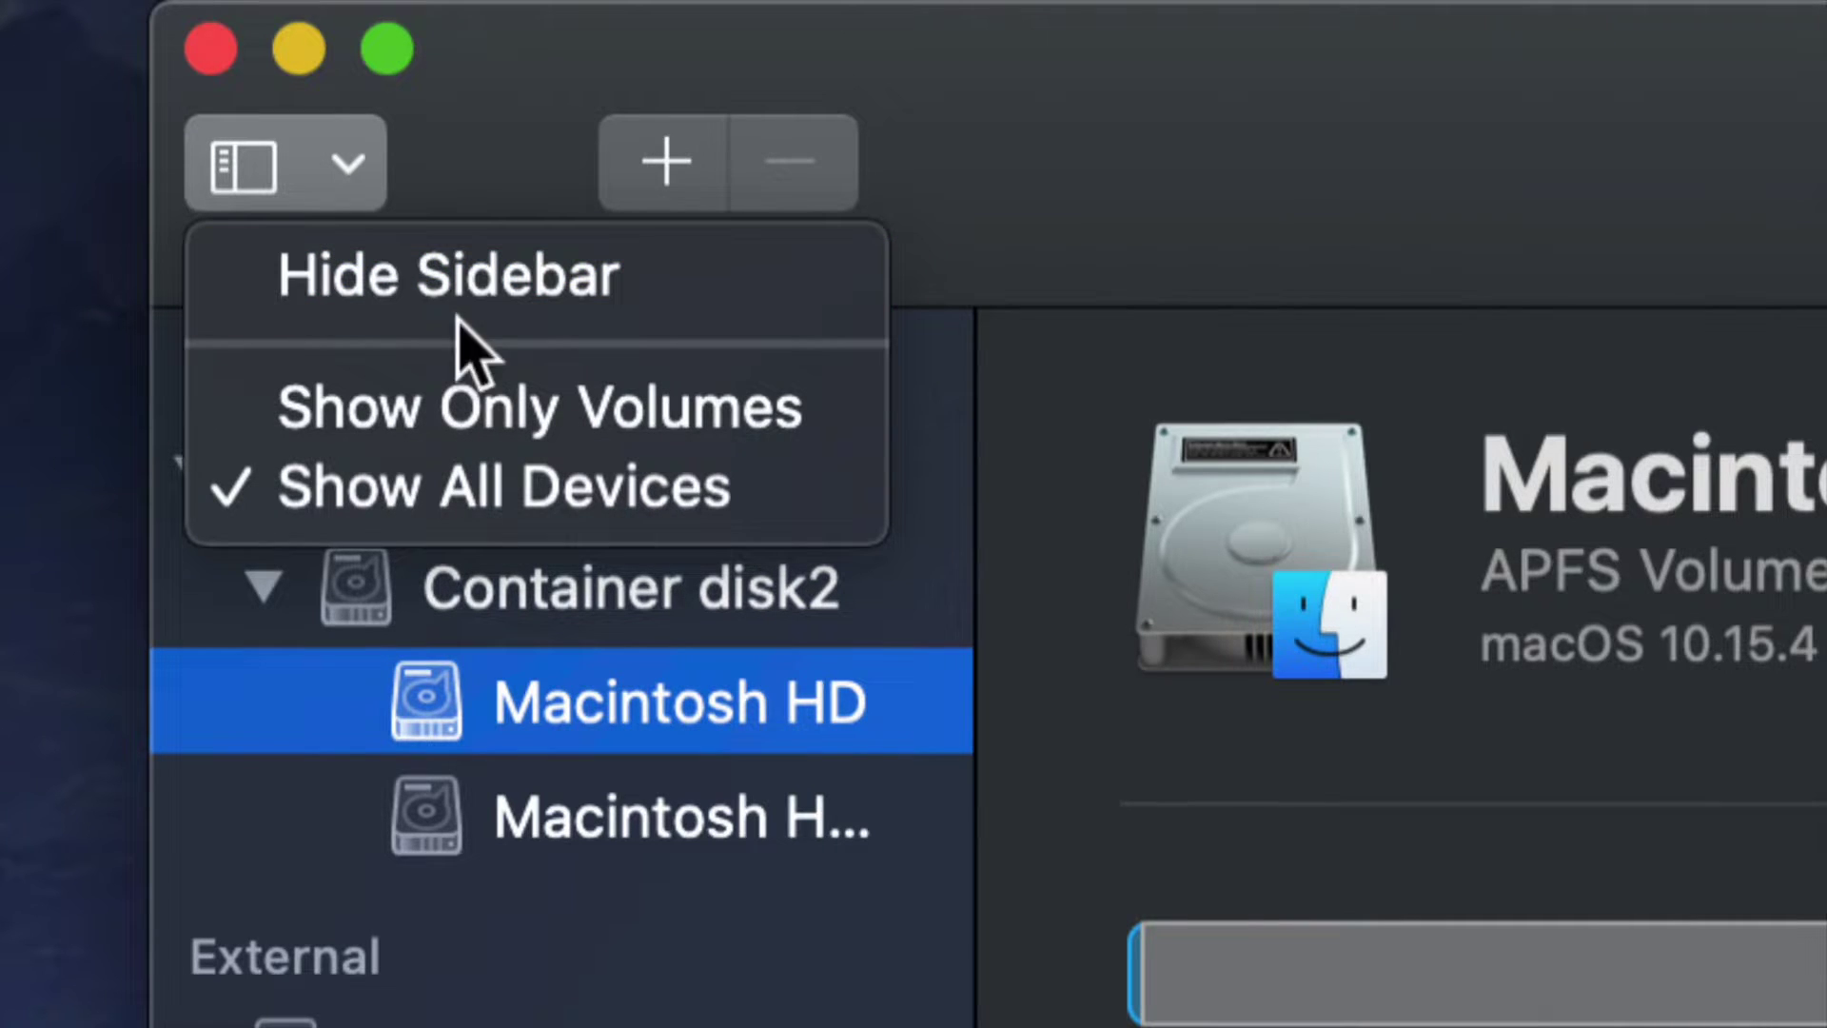
{"action": "left_click", "coordinate": [375, 411]}
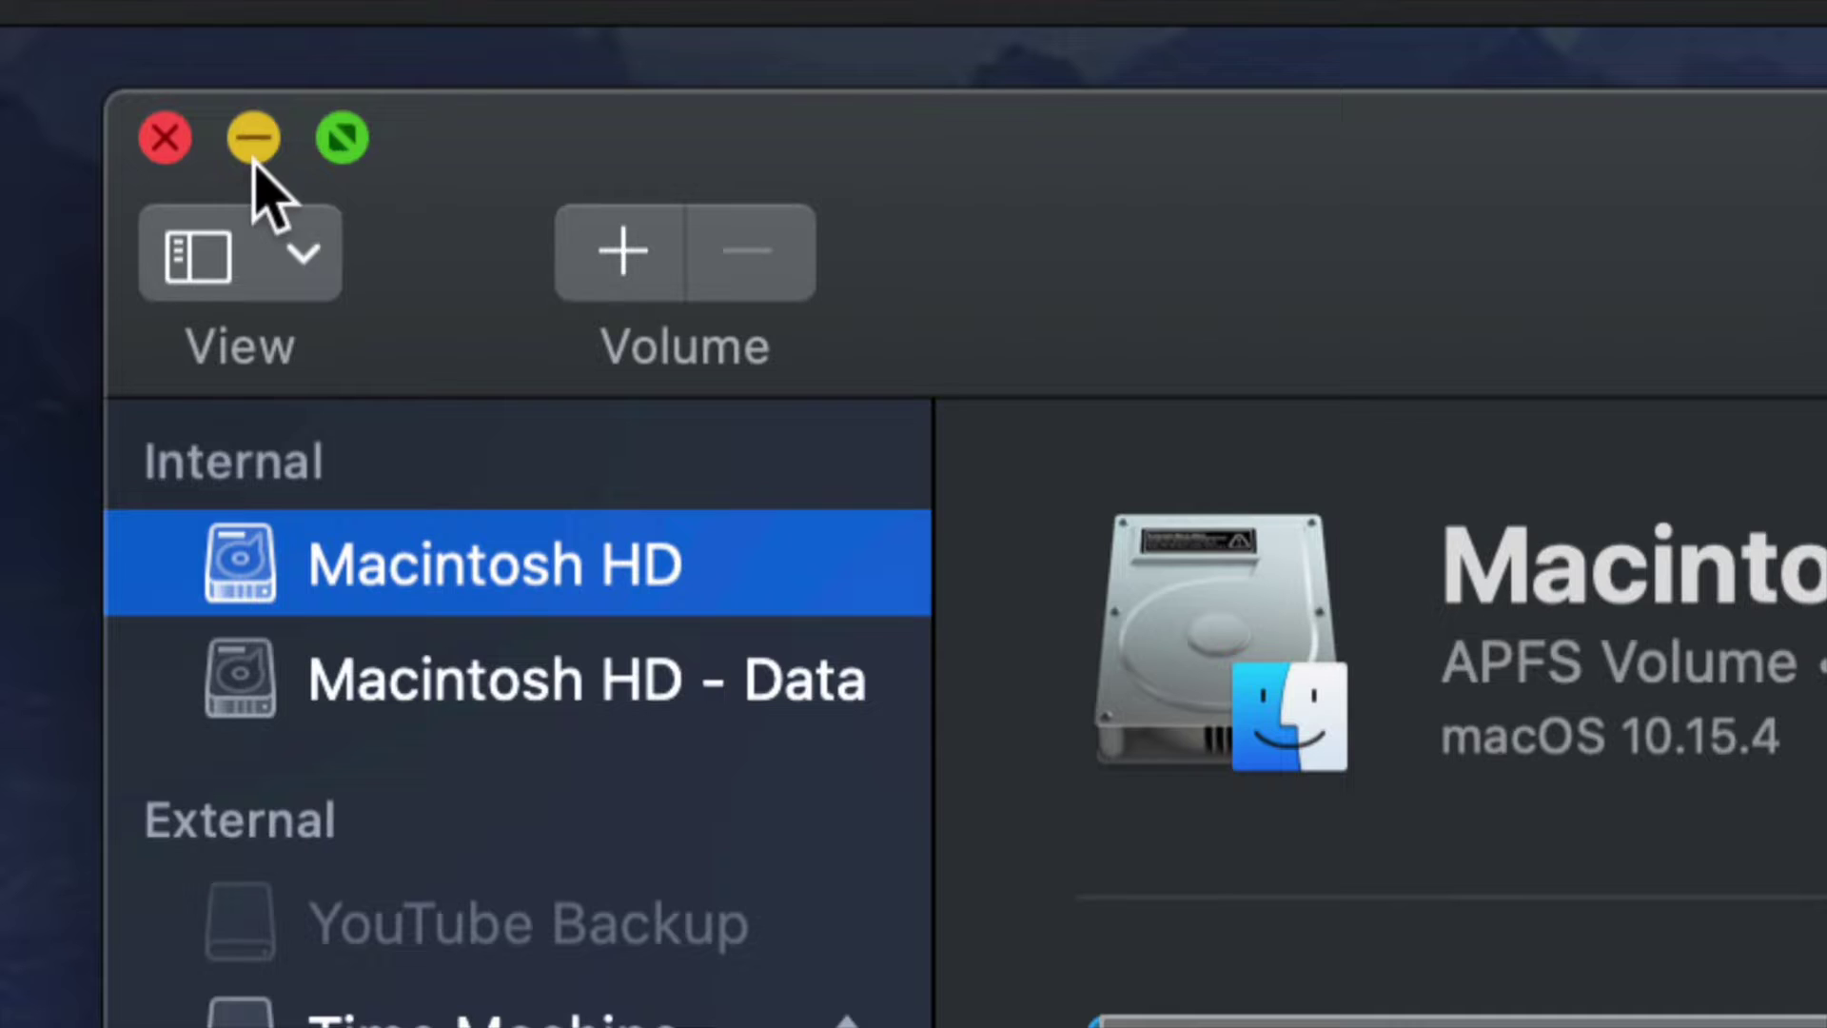
{"action": "left_click", "coordinate": [303, 187]}
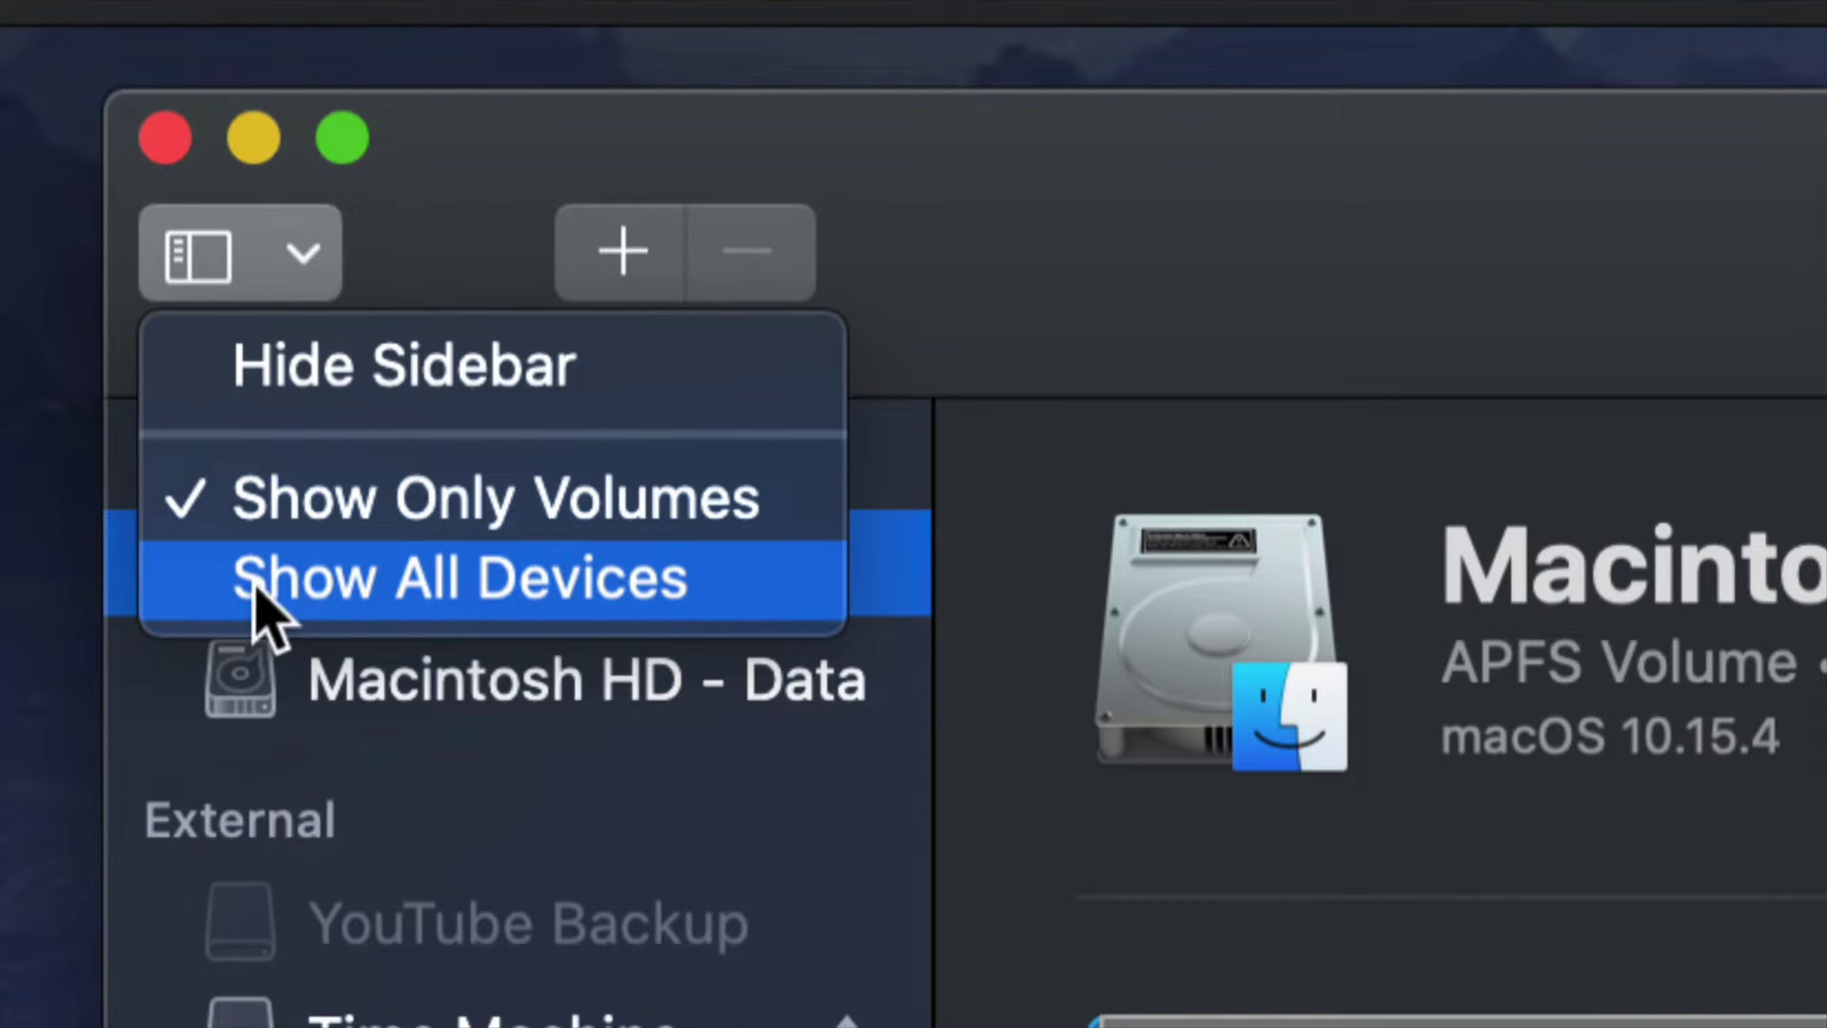
{"action": "left_click", "coordinate": [366, 601]}
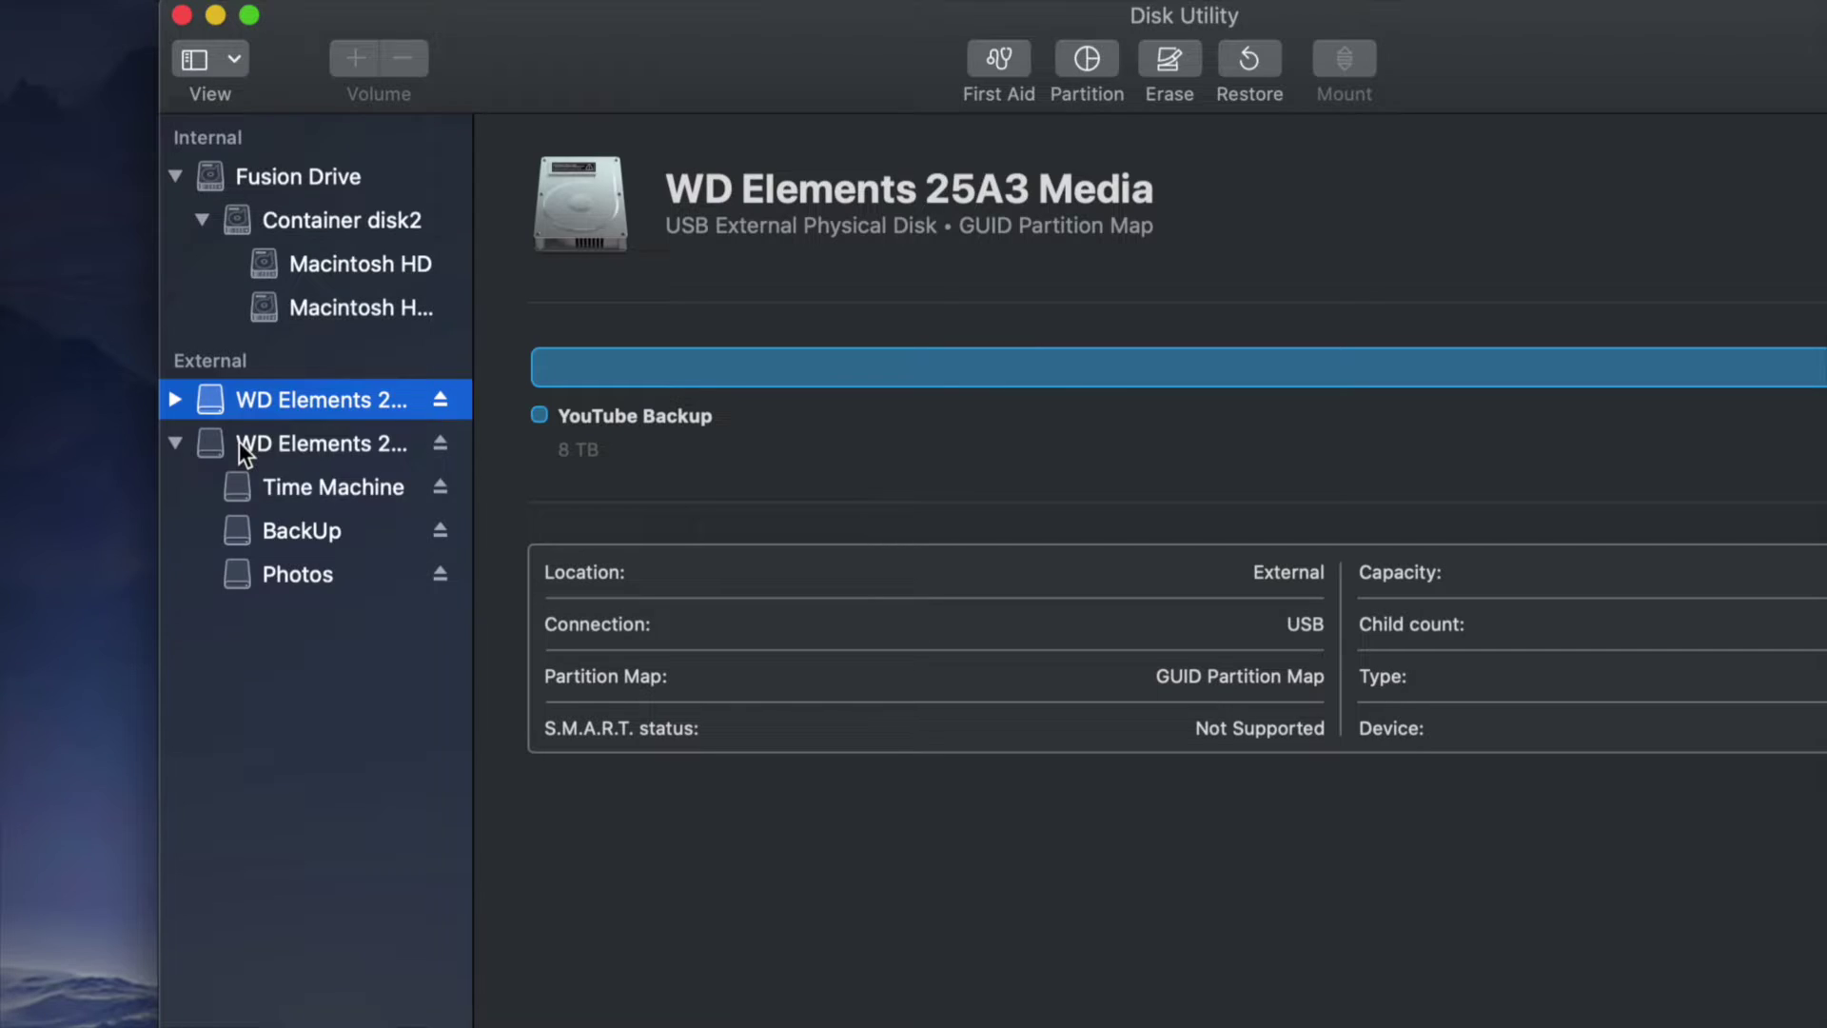
Examine both external WD Elements disks and the volumes they contain, including Time Machine.
{"action": "left_click", "coordinate": [576, 86]}
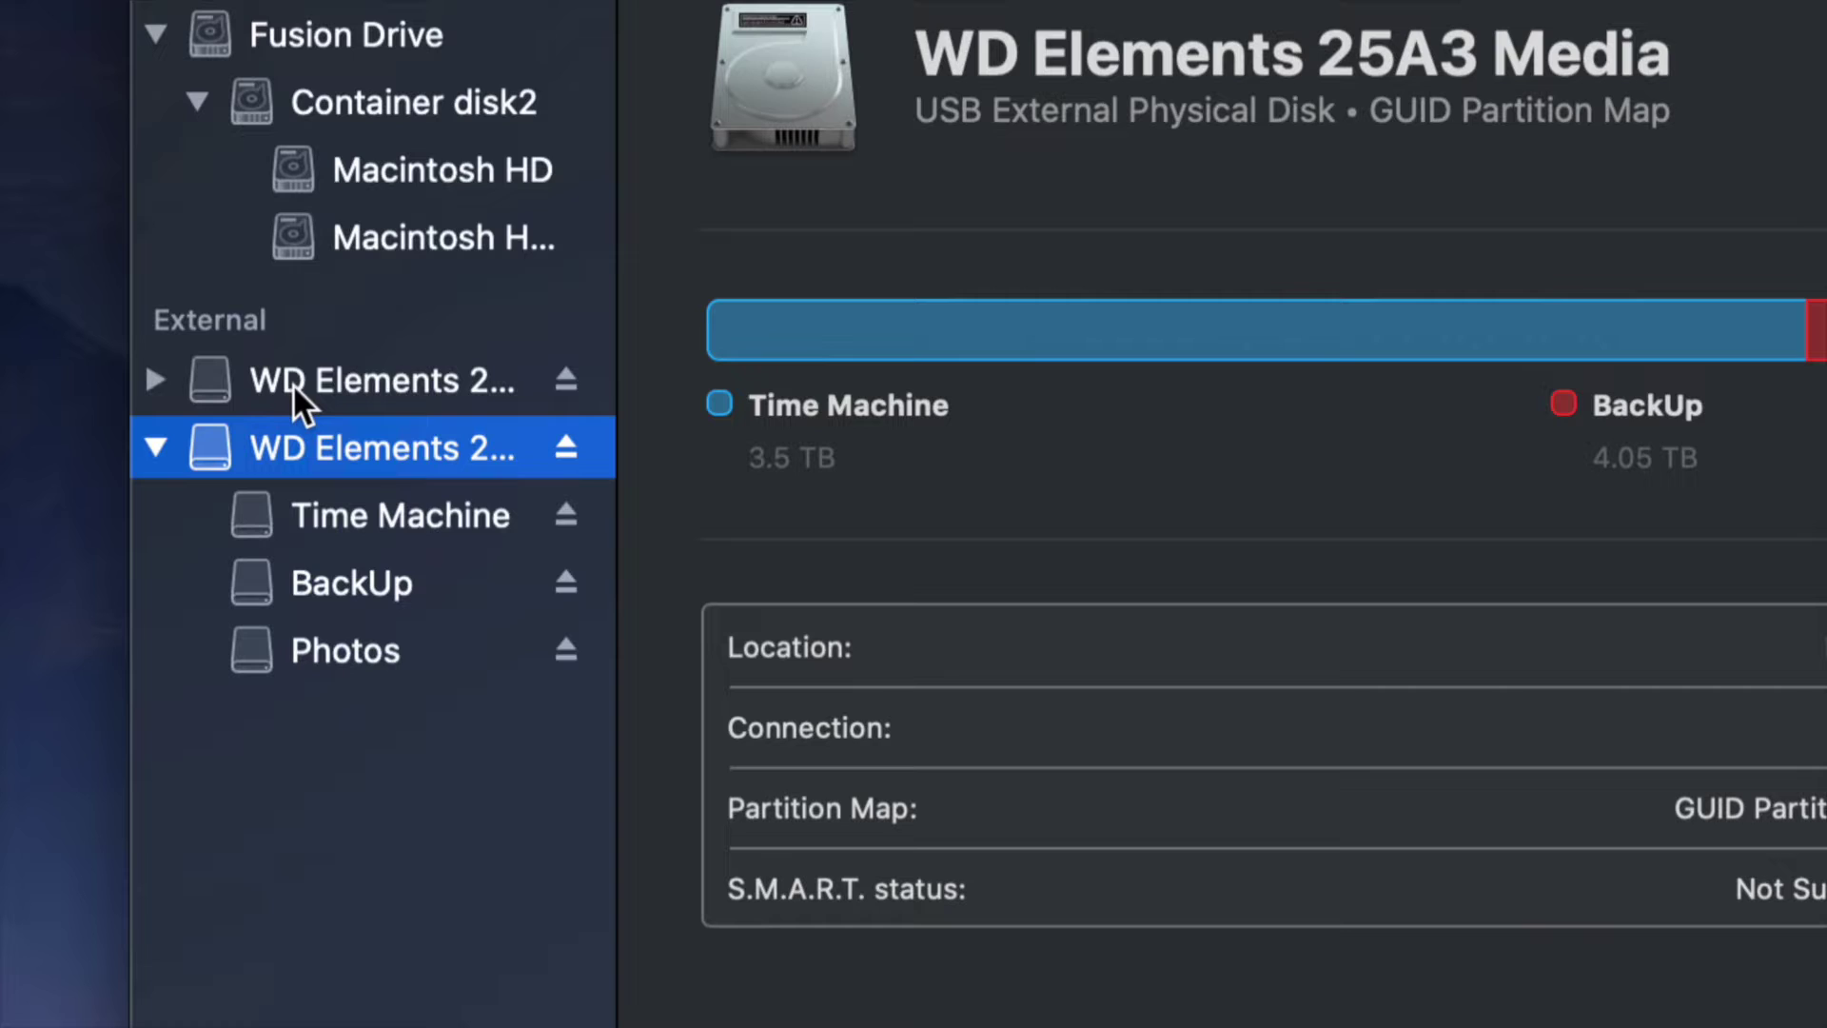
{"action": "left_click", "coordinate": [280, 382]}
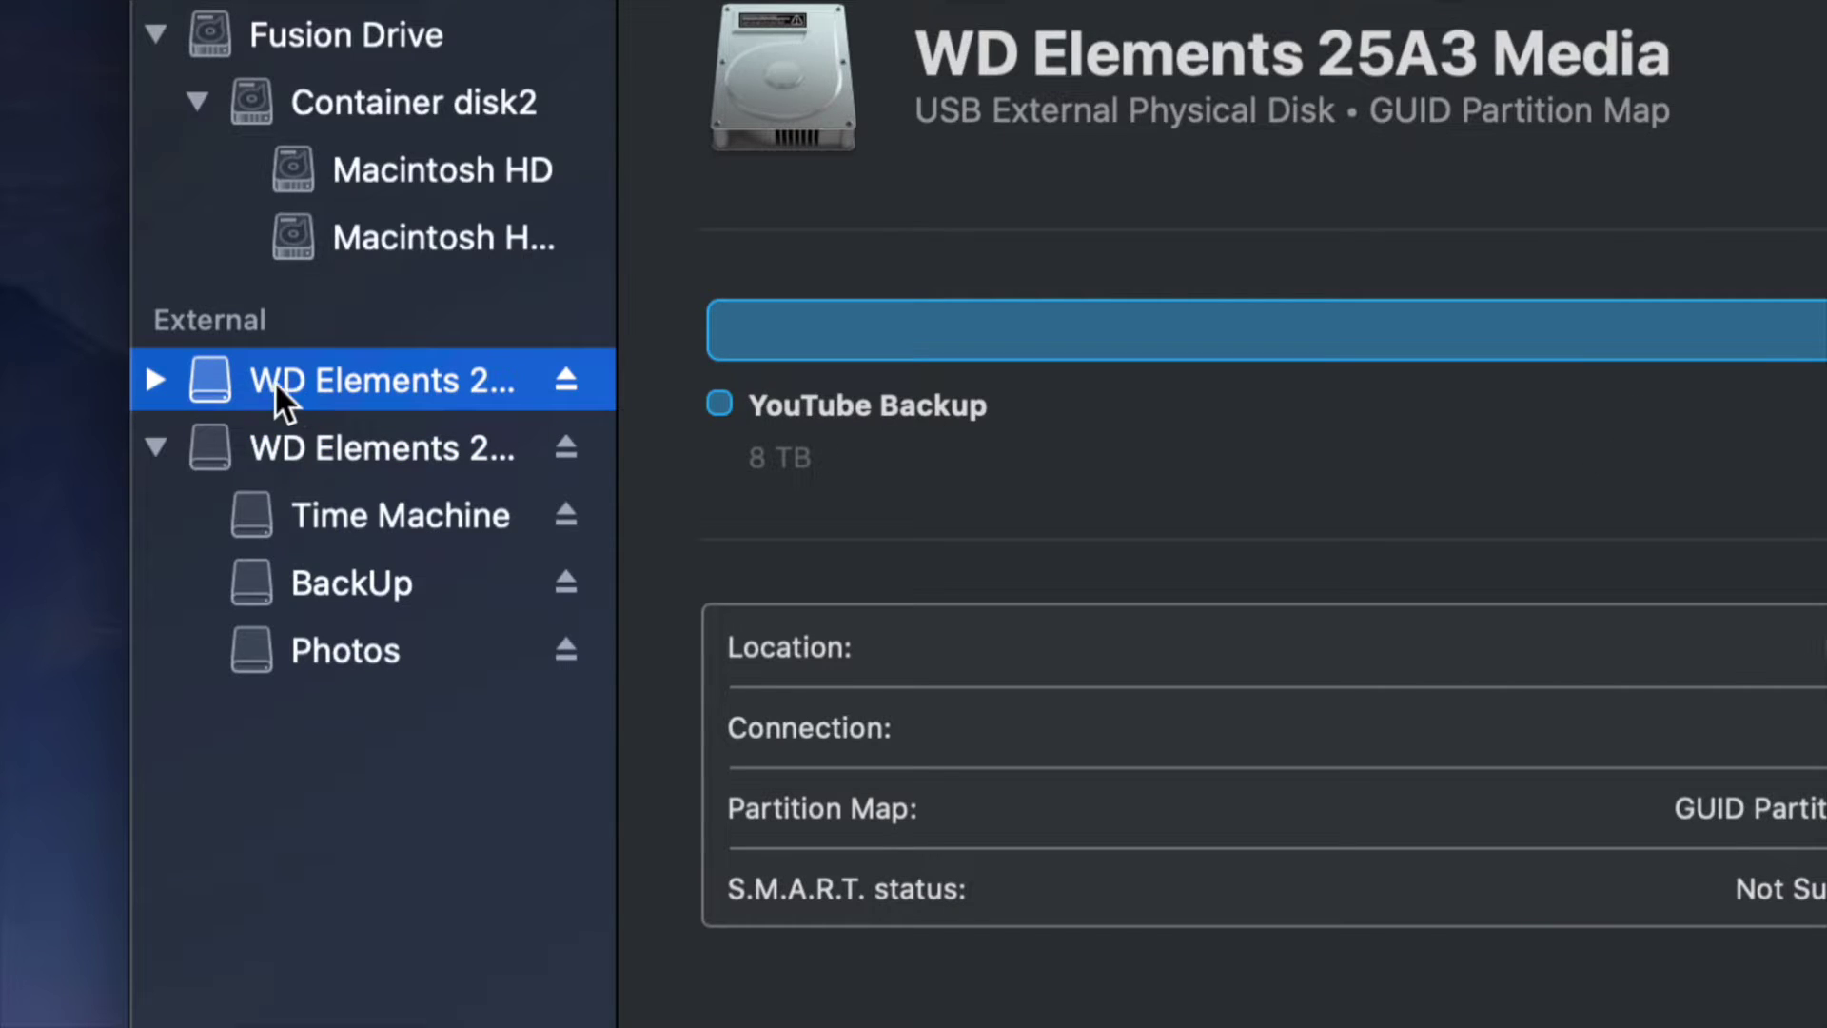
{"action": "left_click", "coordinate": [155, 380]}
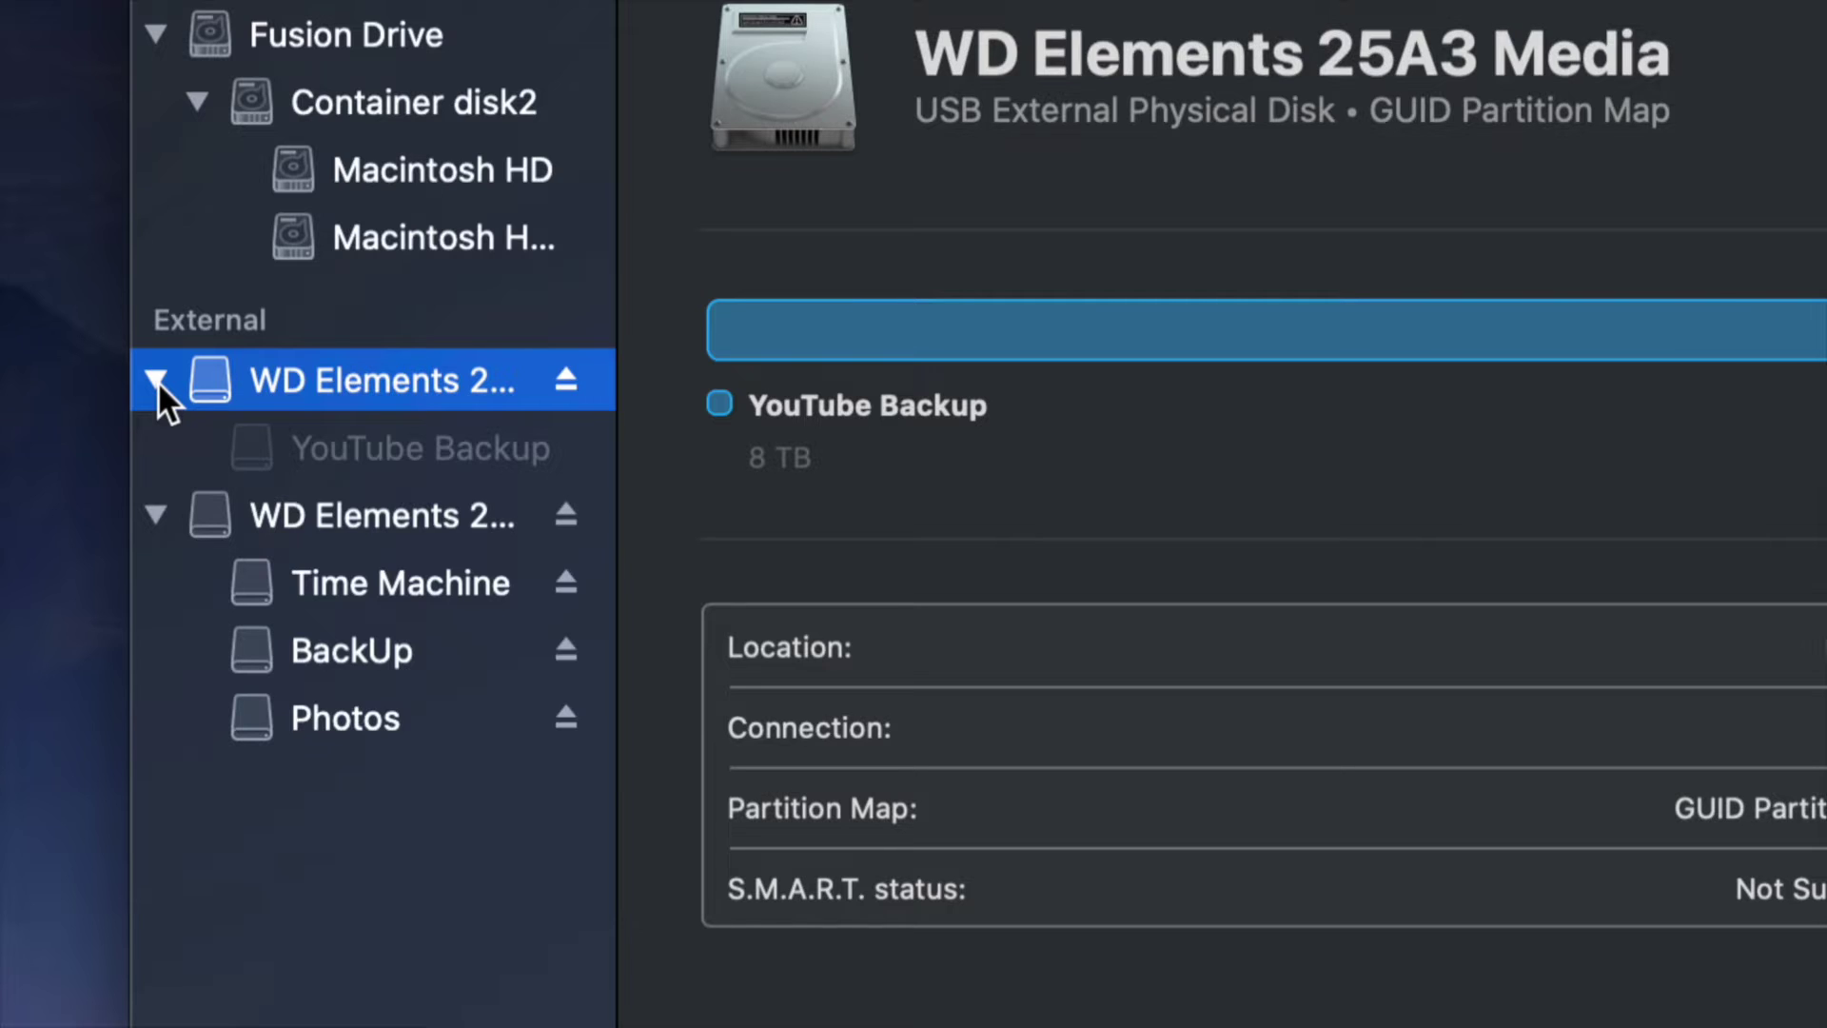
{"action": "left_click", "coordinate": [157, 381]}
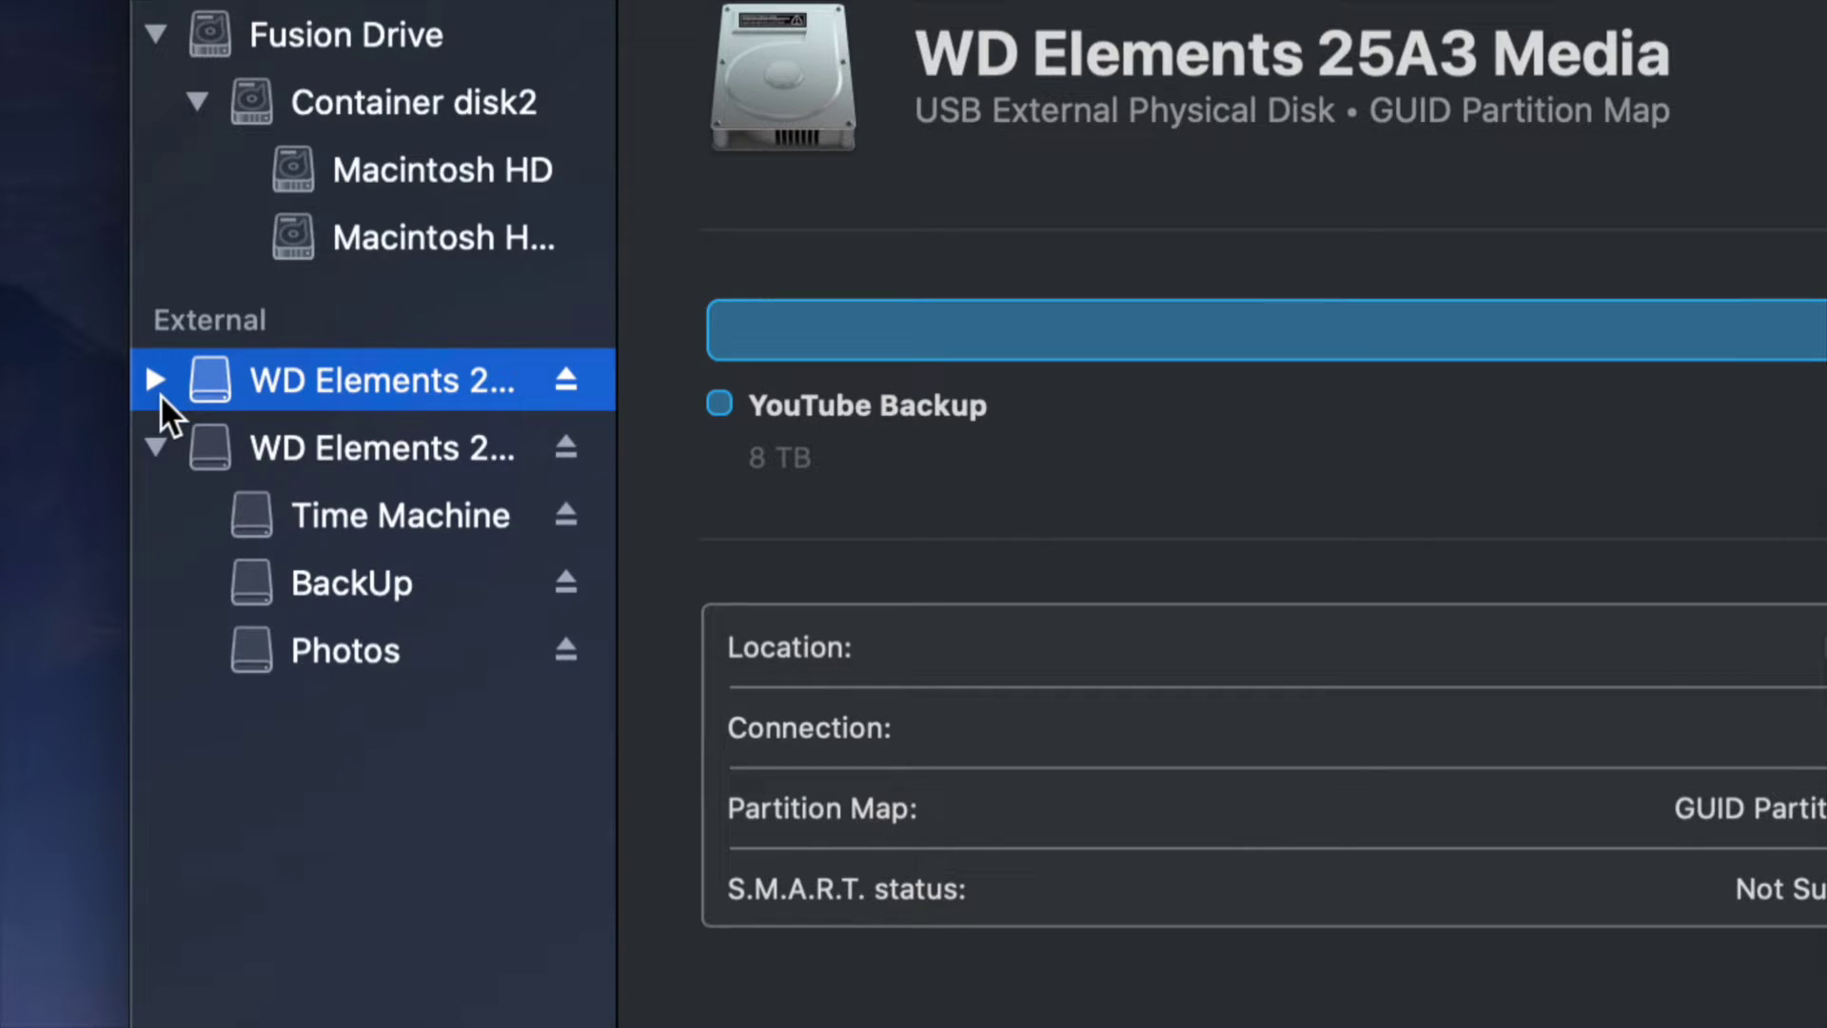
{"action": "left_click", "coordinate": [158, 439]}
{"action": "left_click", "coordinate": [158, 439]}
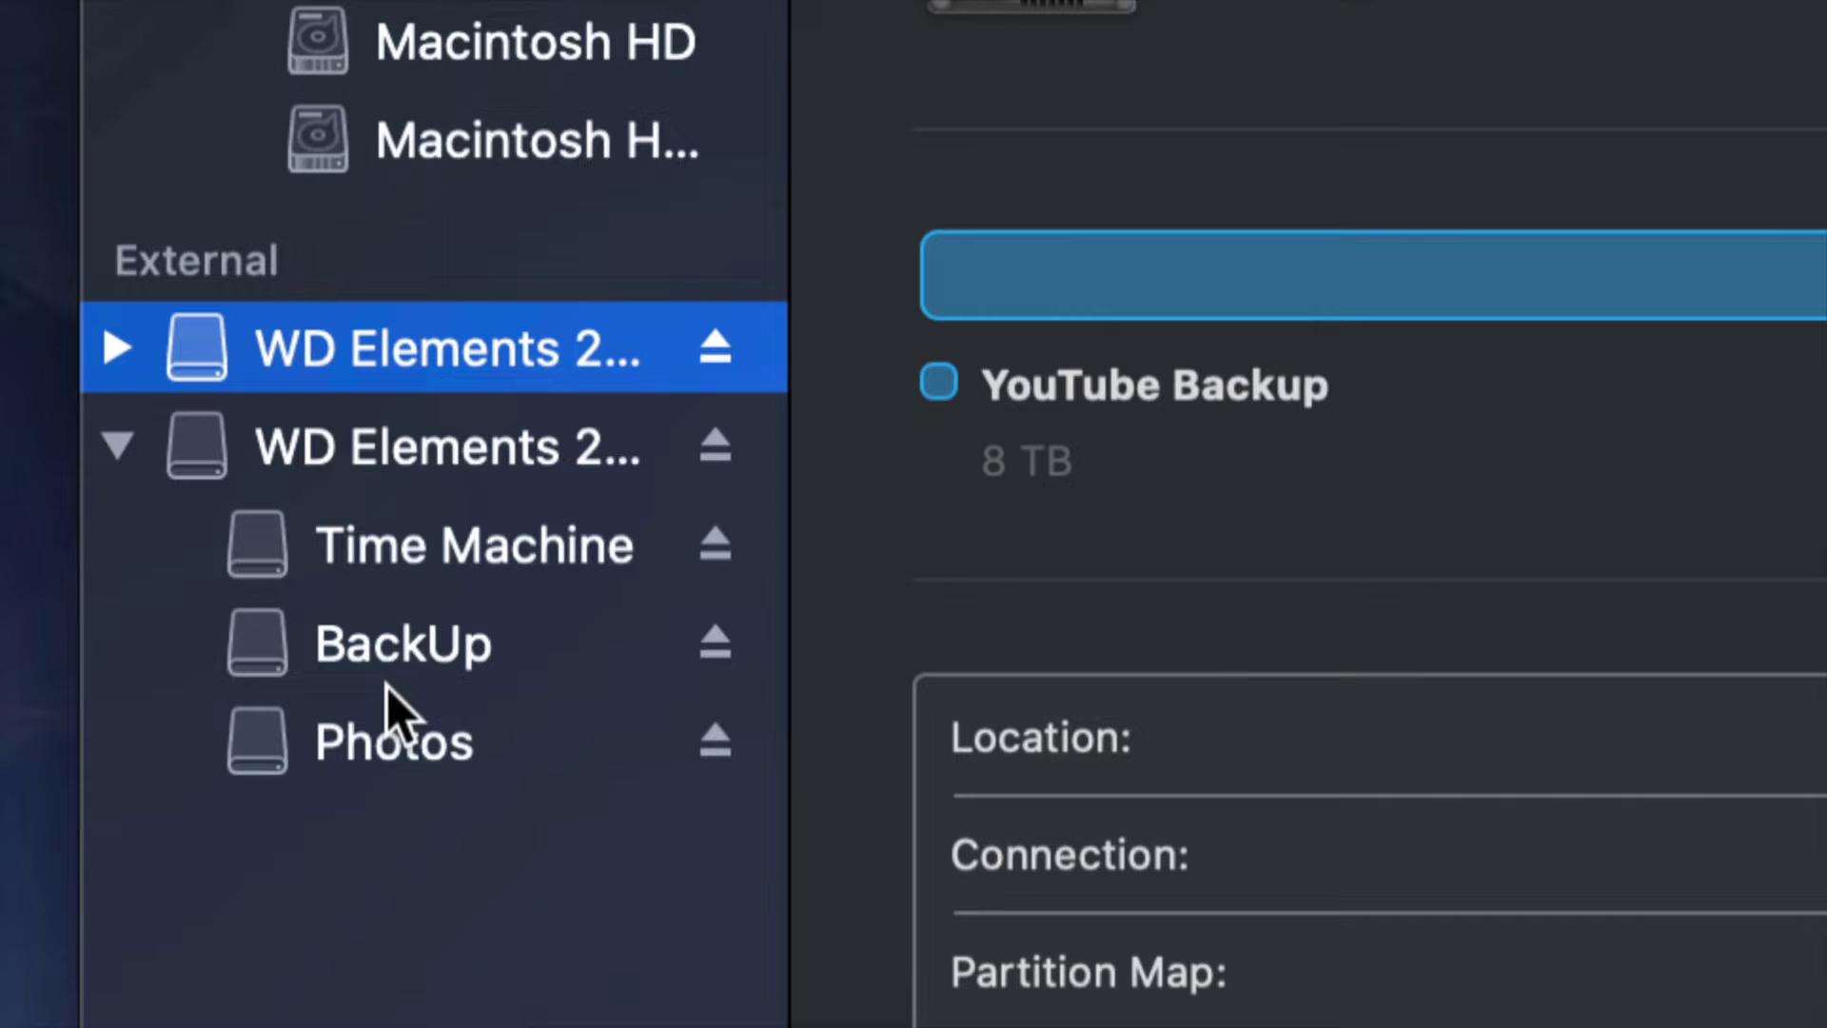
{"action": "left_click", "coordinate": [333, 571]}
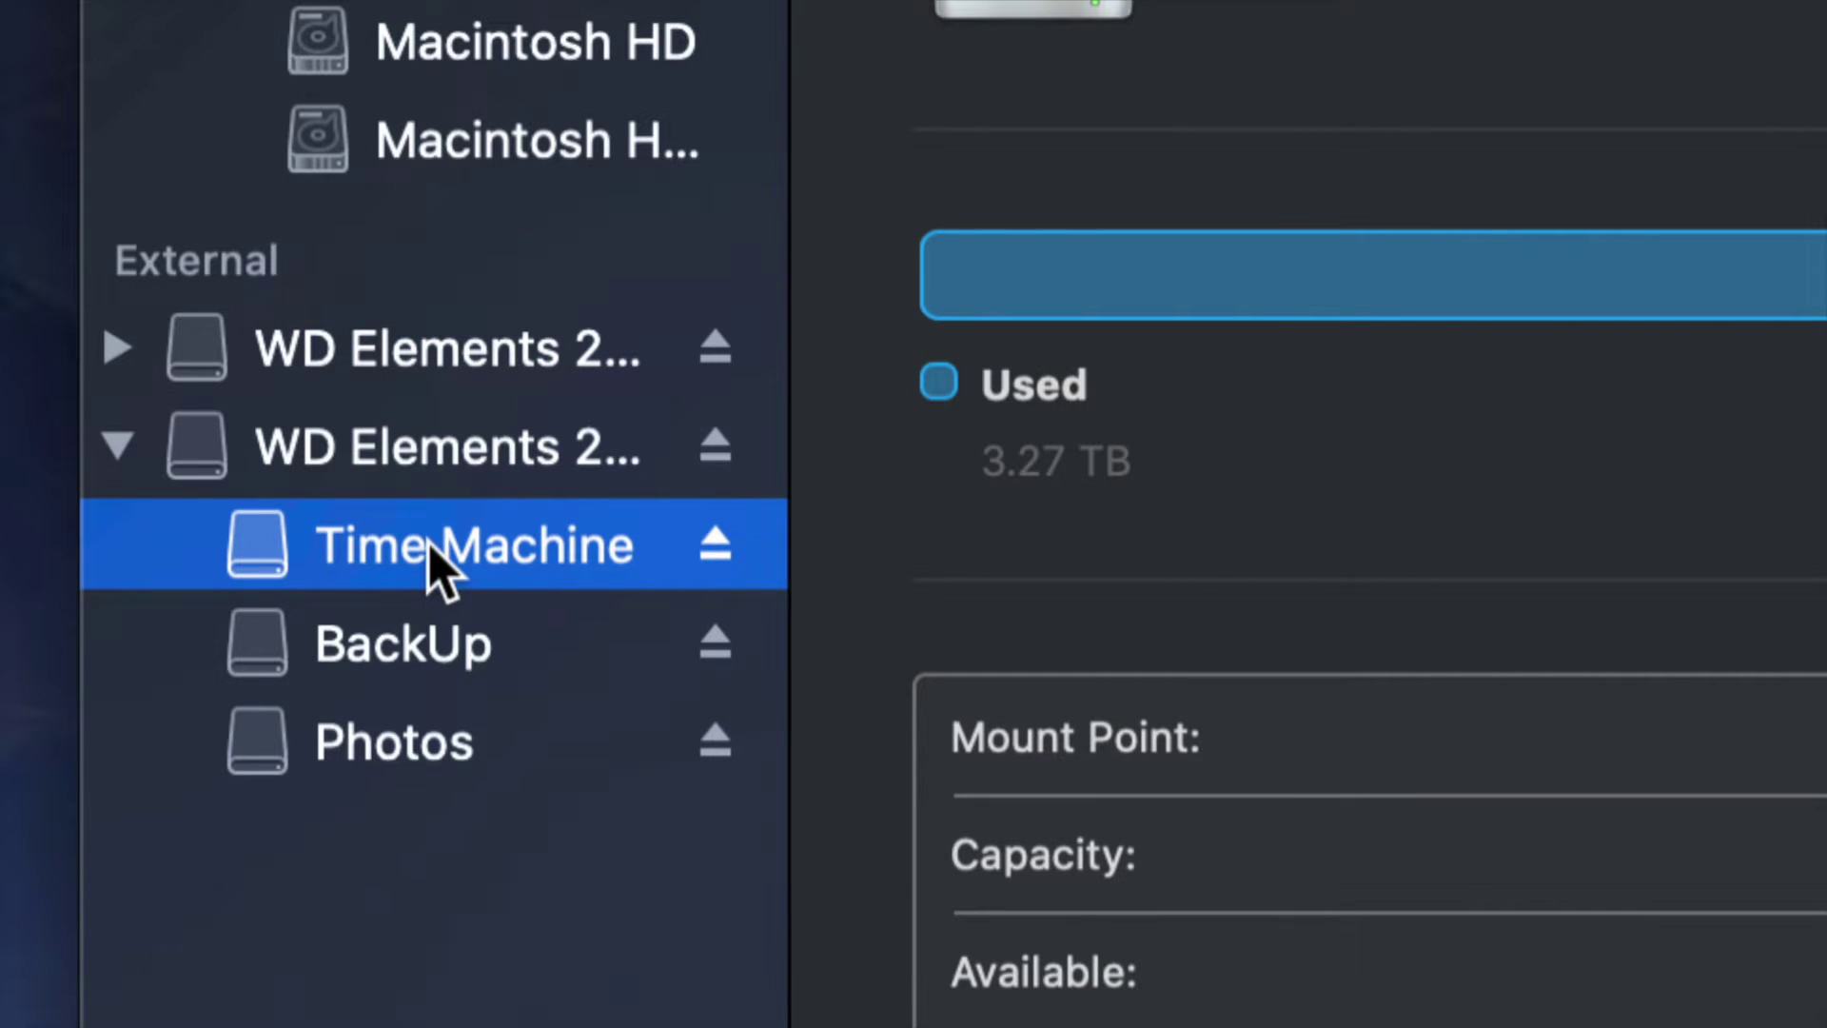
Set up an erase of the WD Elements disk holding Time Machine, BackUp and Photos, trying ExFAT before choosing Mac OS Extended (Journaled).
{"action": "left_click", "coordinate": [314, 466]}
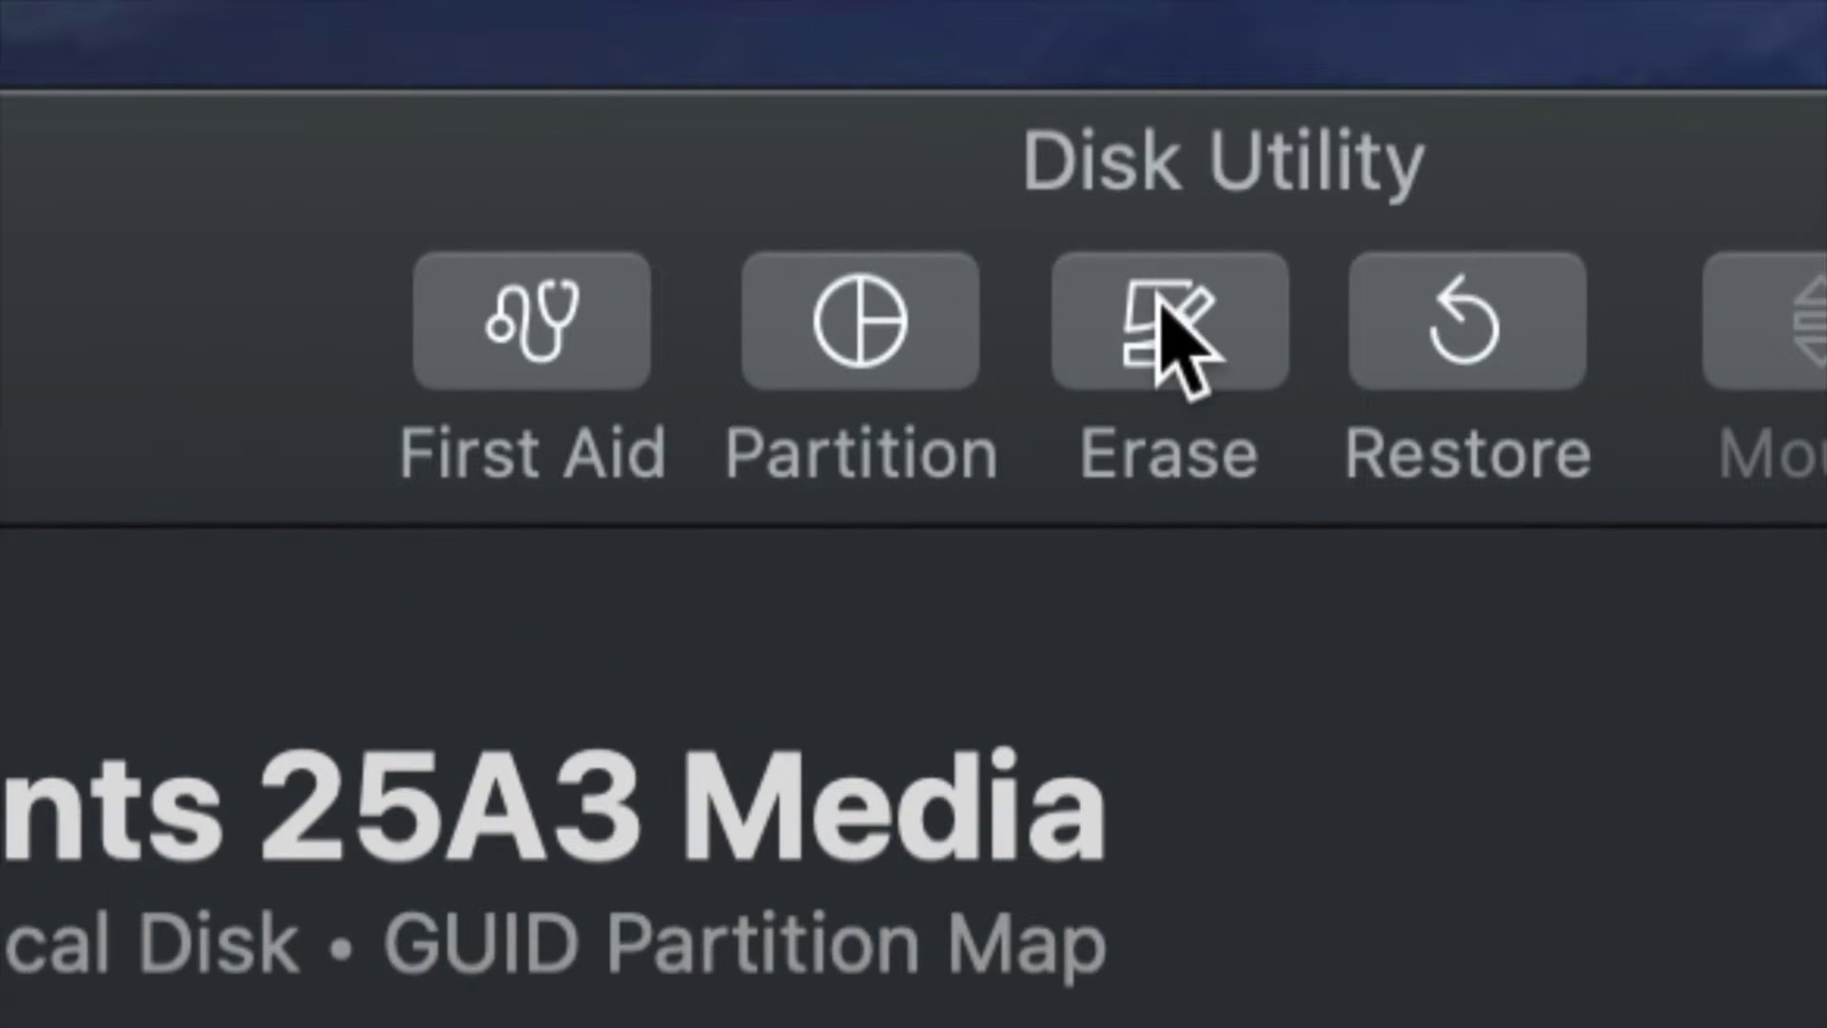
{"action": "left_click", "coordinate": [1119, 187]}
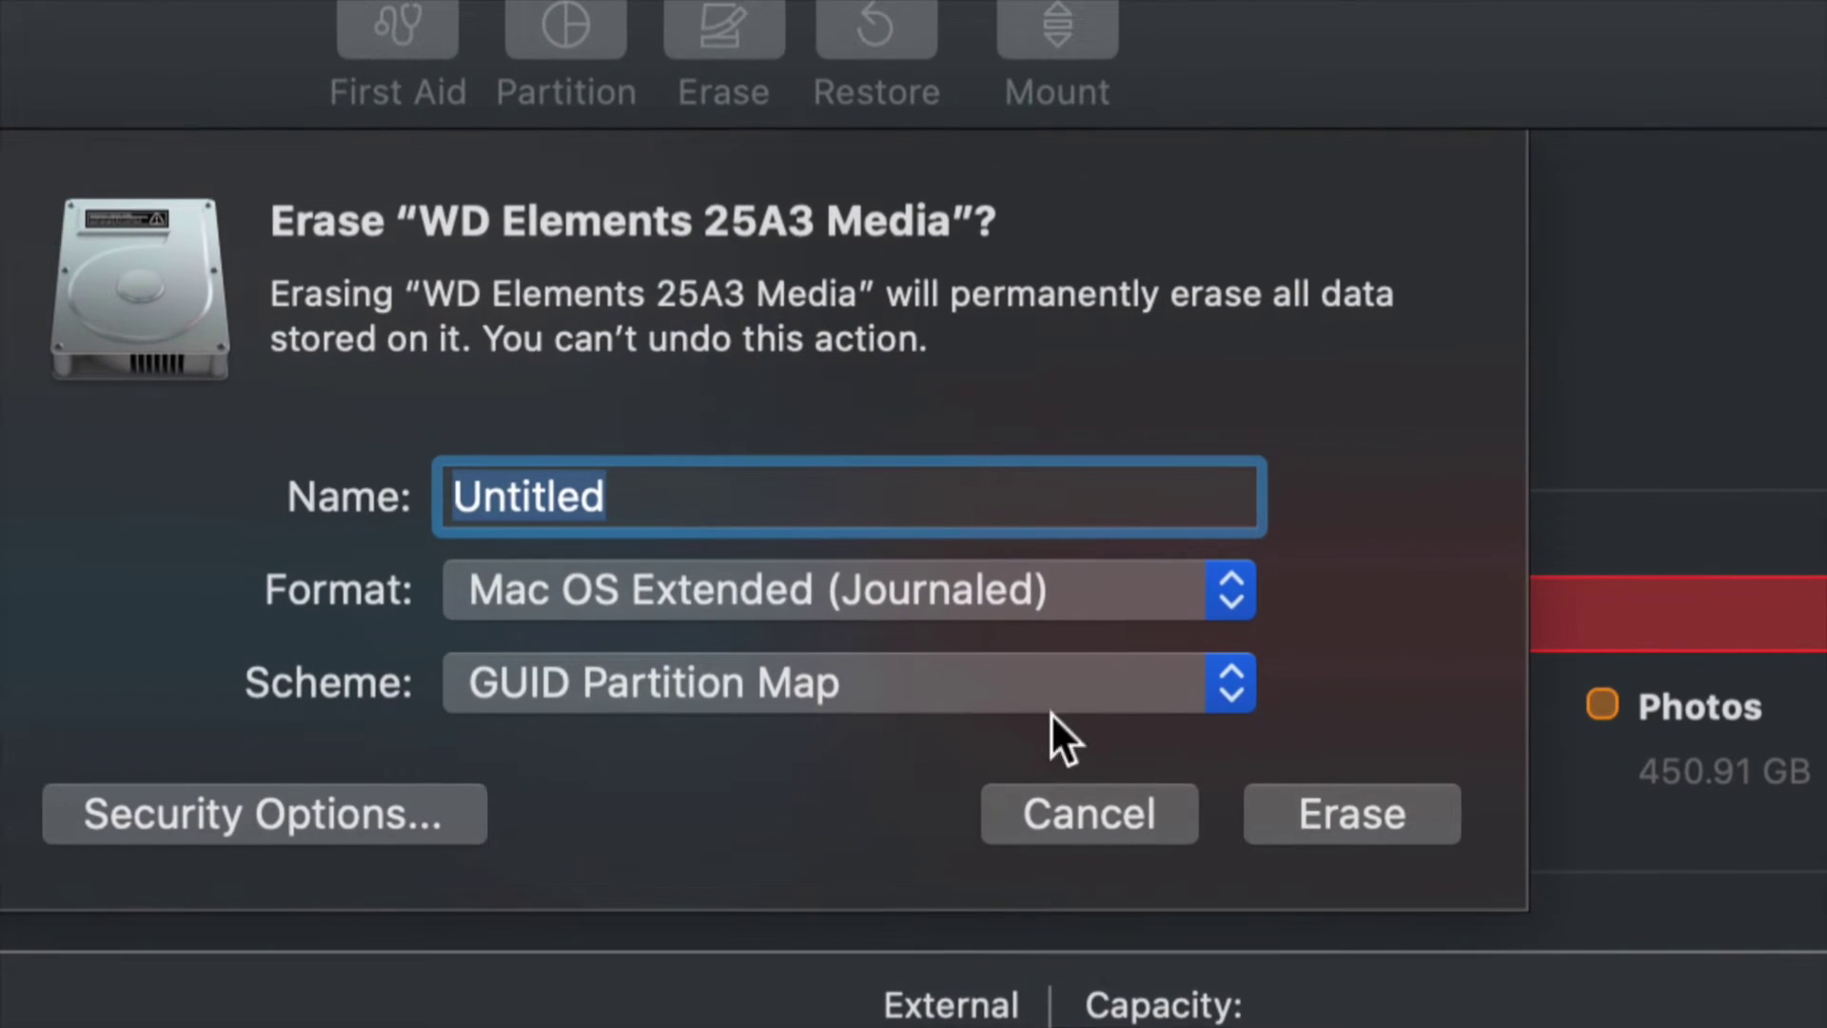
{"action": "left_click", "coordinate": [1221, 597]}
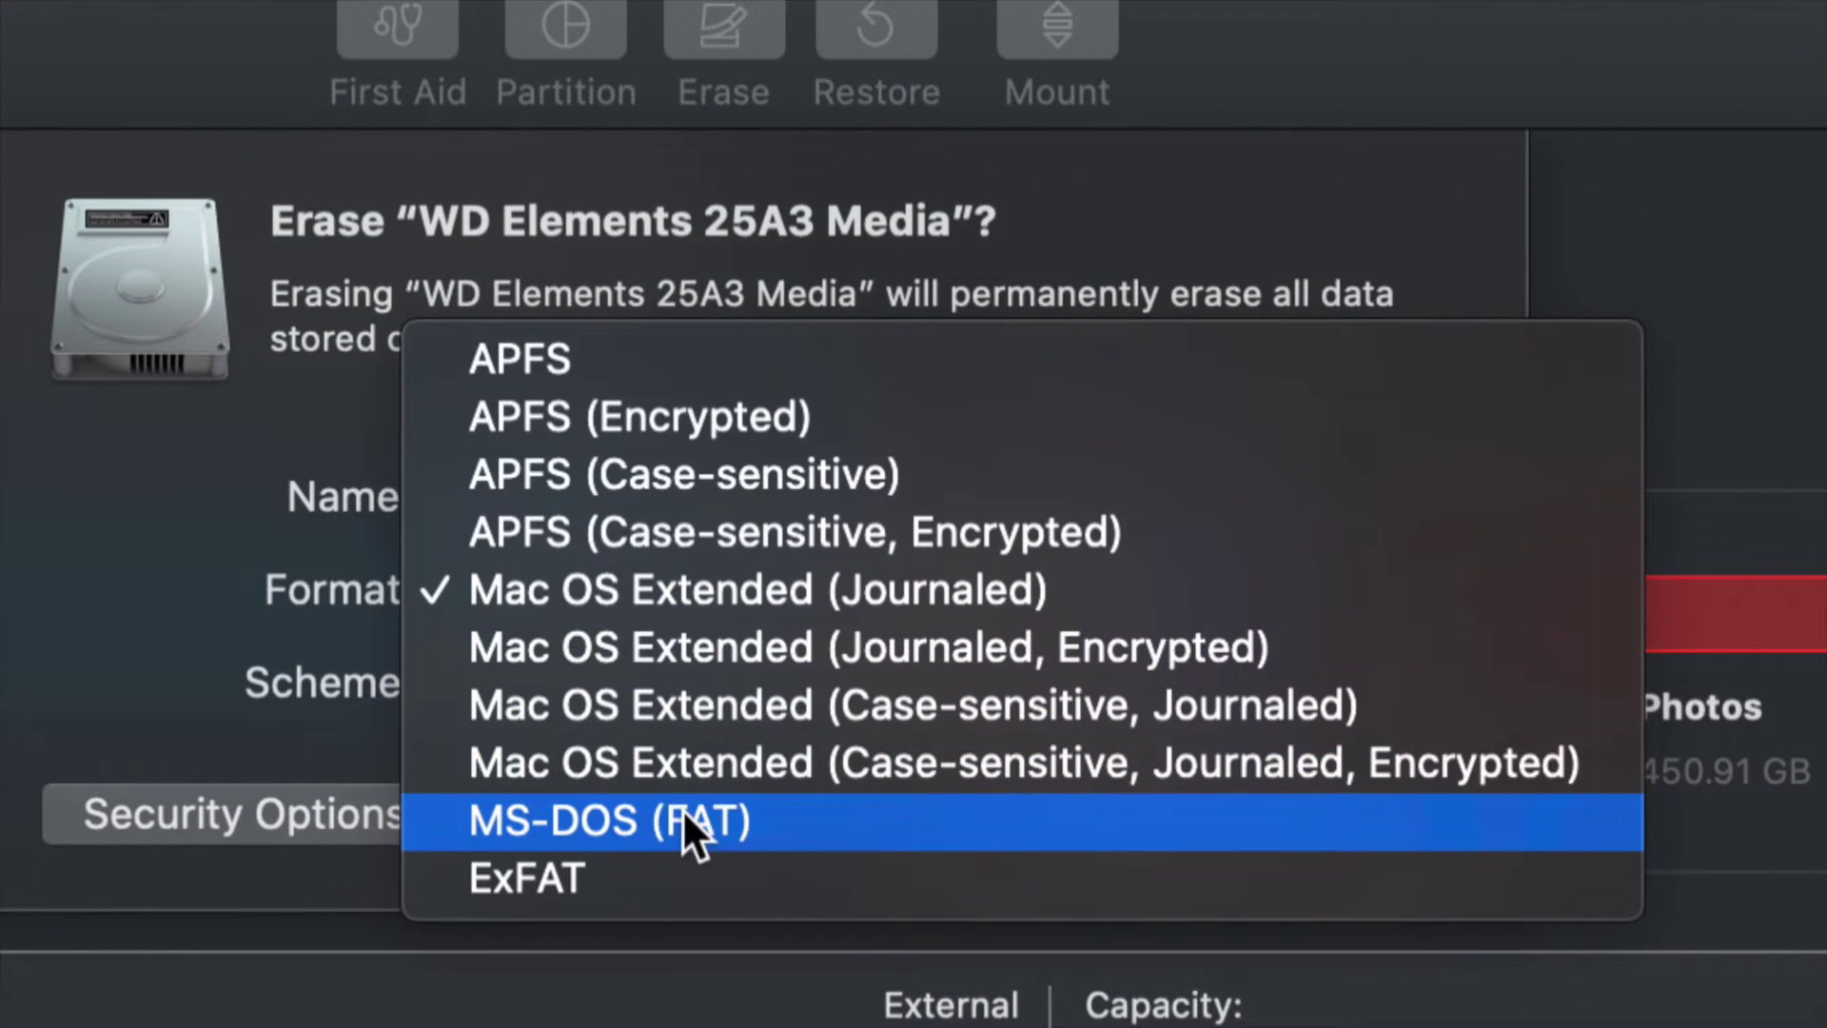
{"action": "left_click", "coordinate": [539, 878]}
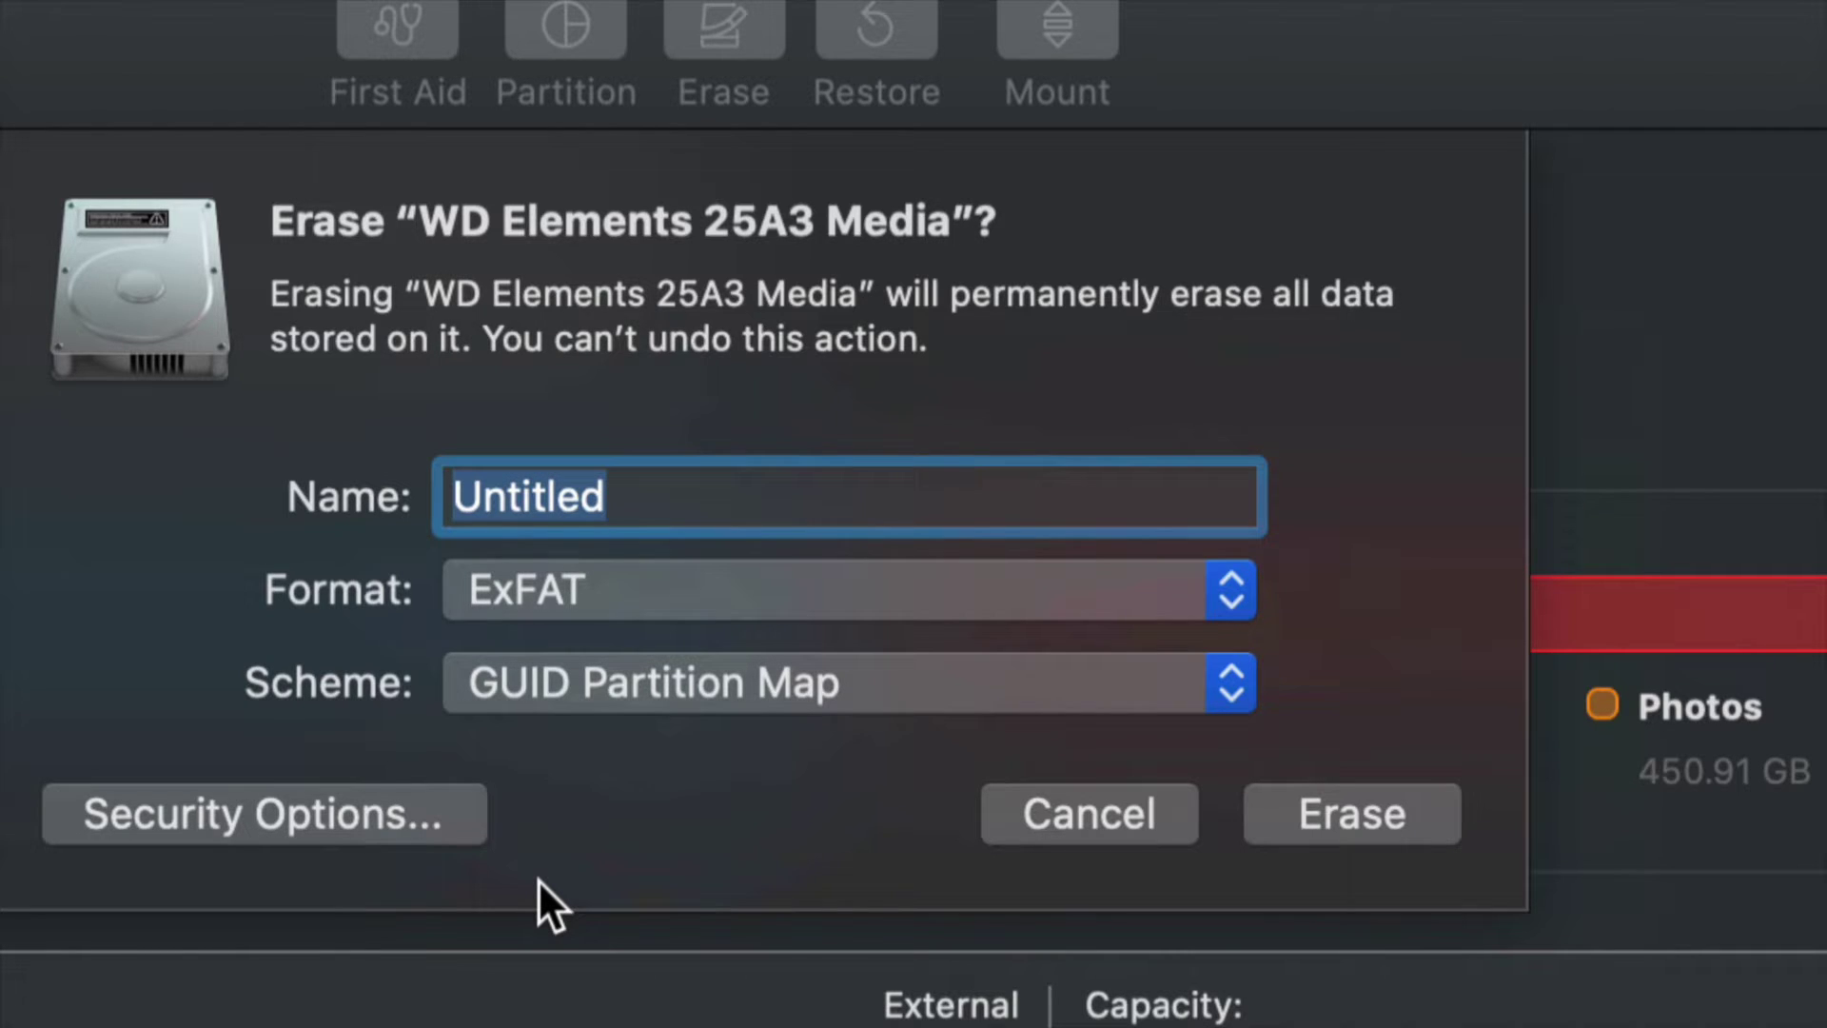
{"action": "left_click", "coordinate": [1139, 569]}
{"action": "left_click", "coordinate": [897, 303]}
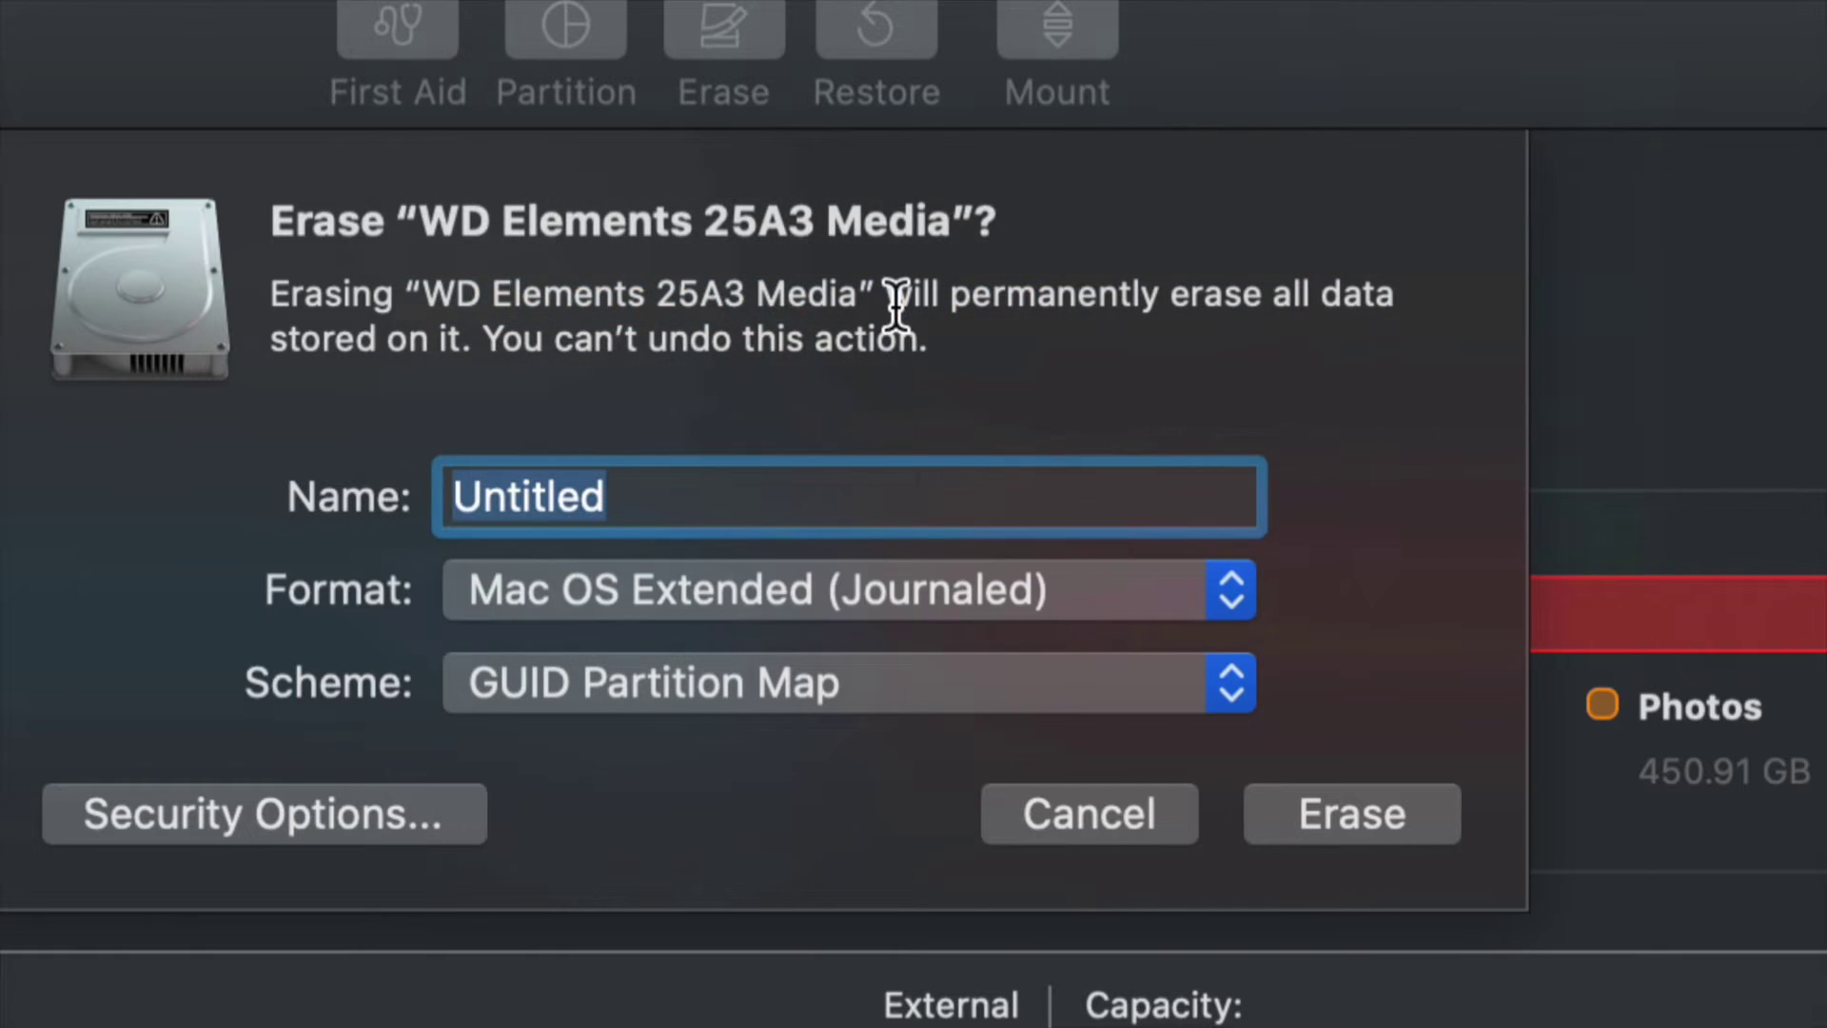
Use the GUID Partition Map scheme and erase the whole WD Elements disk with the name Untitled.
{"action": "left_click", "coordinate": [1058, 683]}
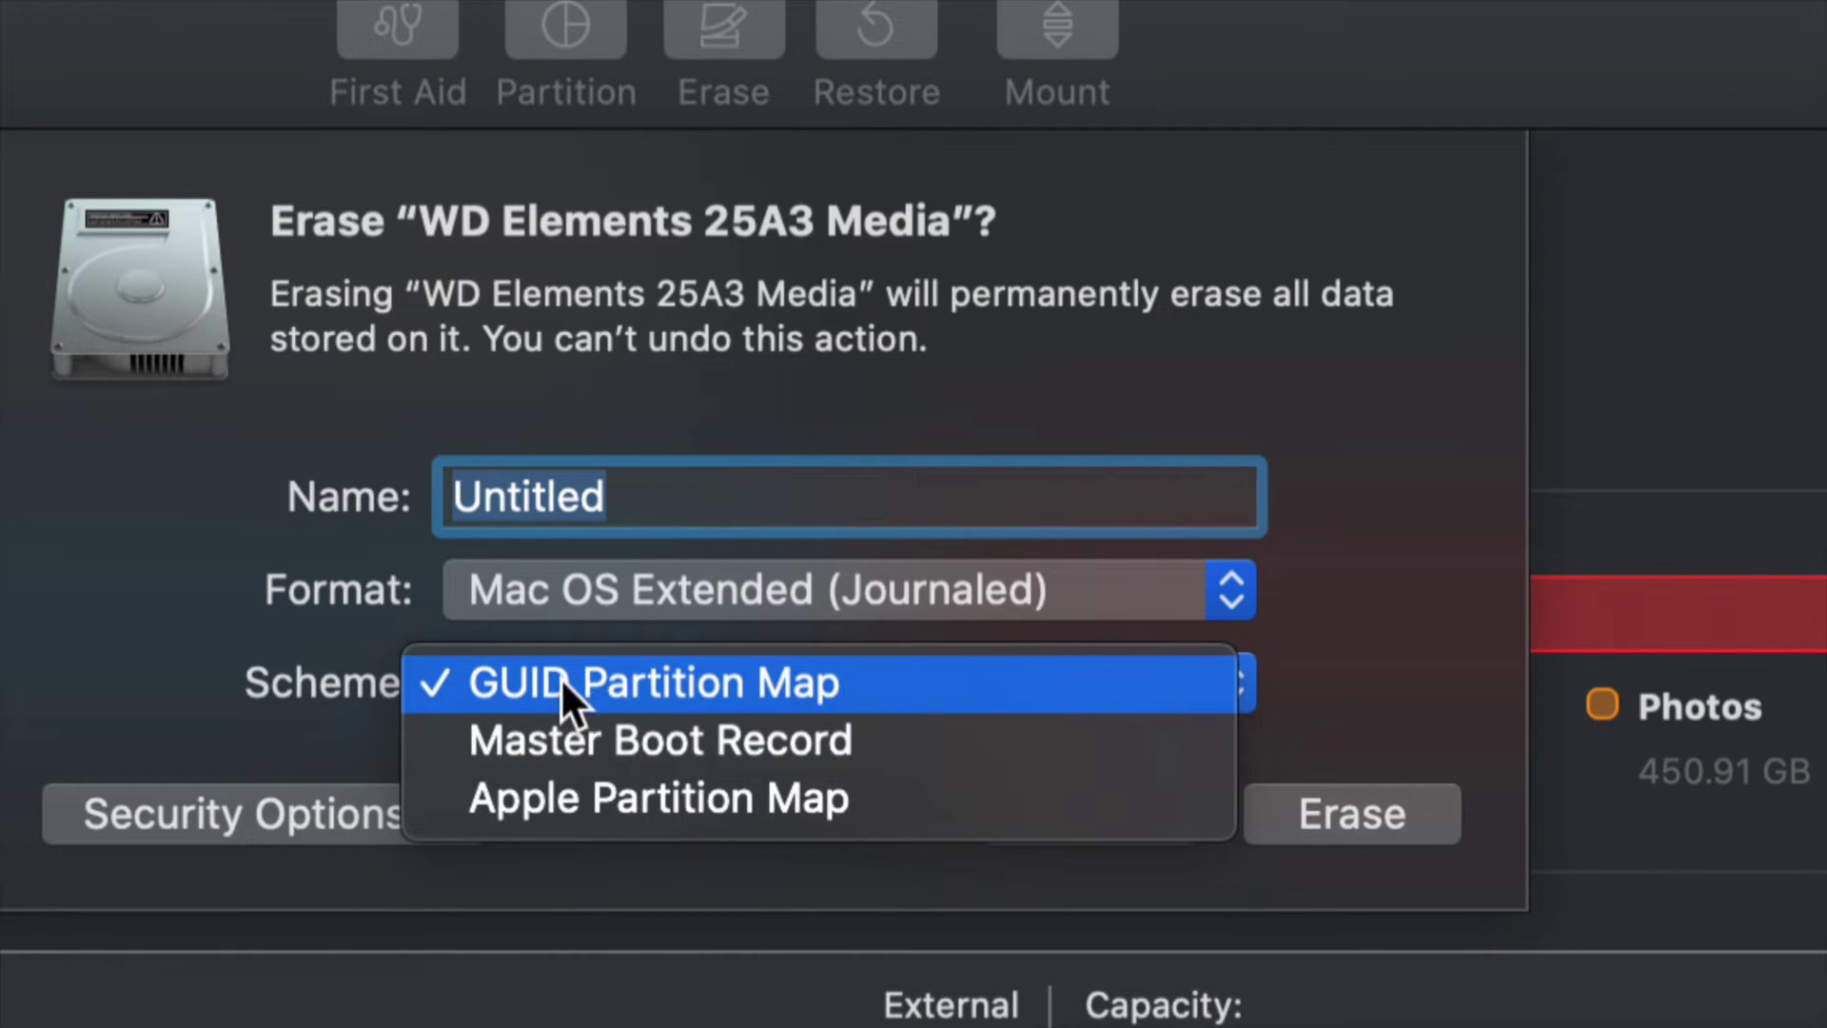
{"action": "left_click", "coordinate": [637, 680]}
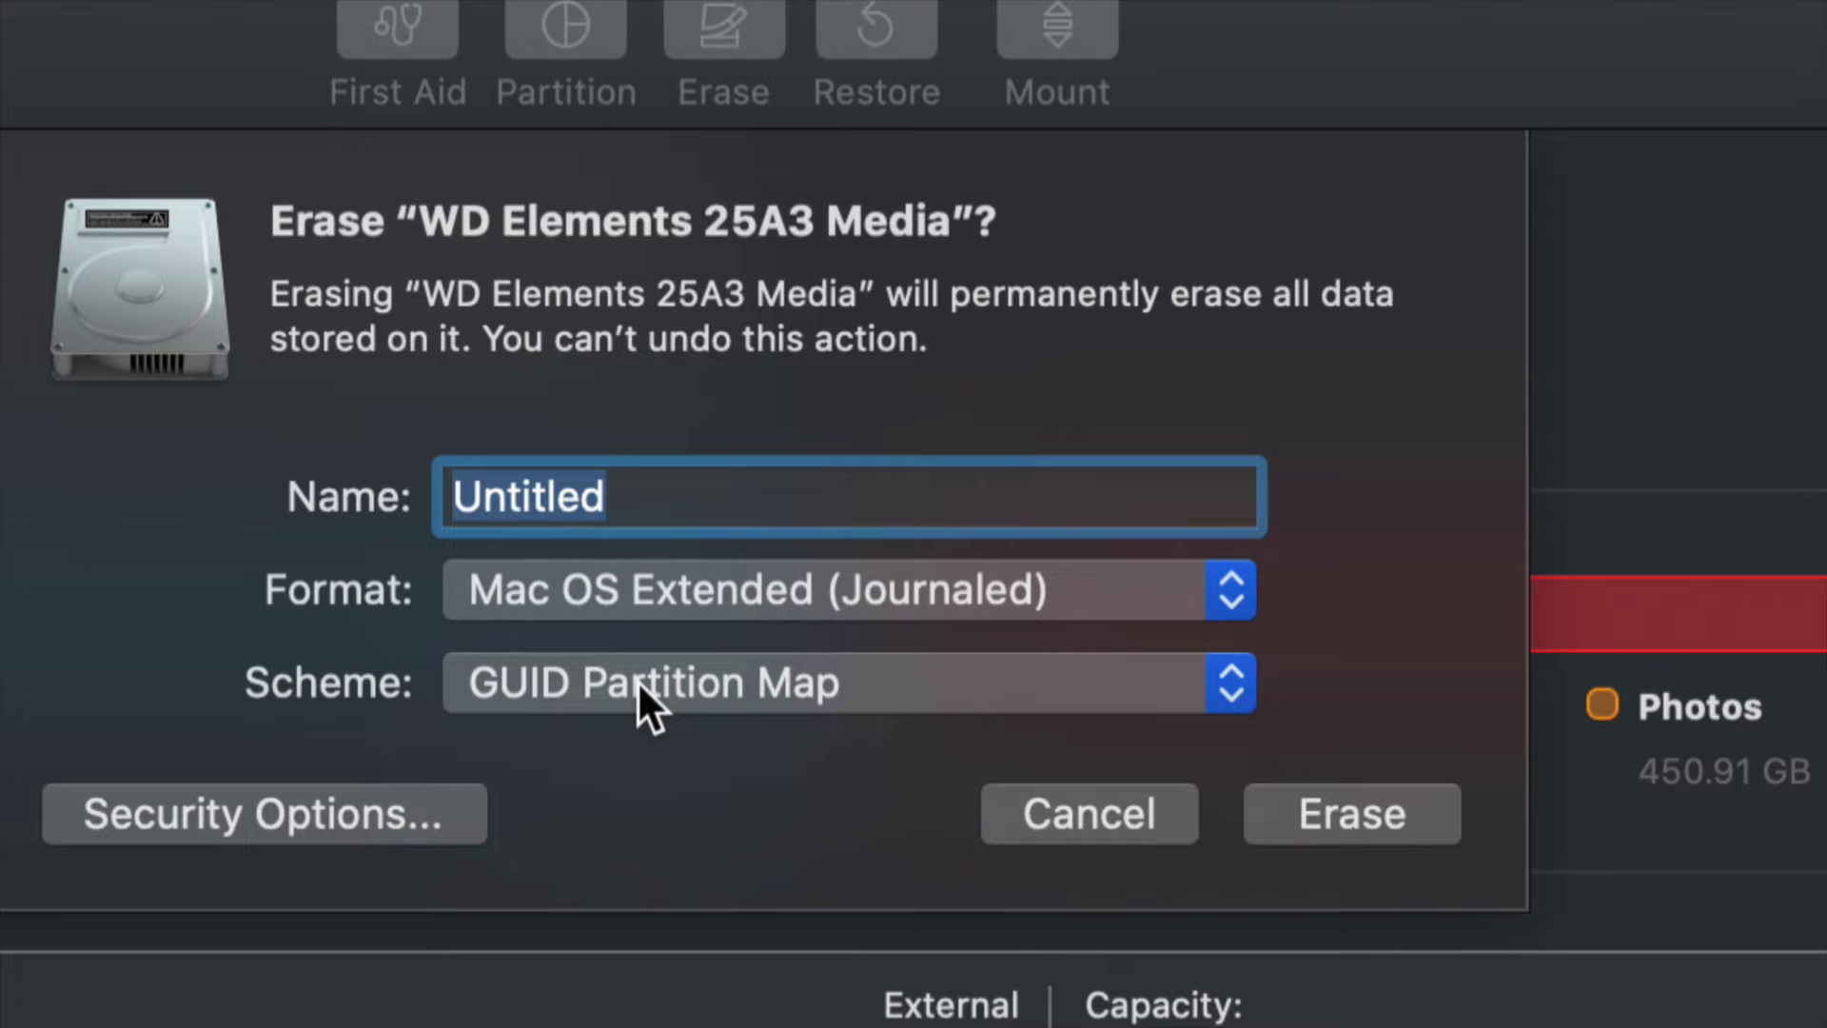
{"action": "left_click", "coordinate": [637, 680]}
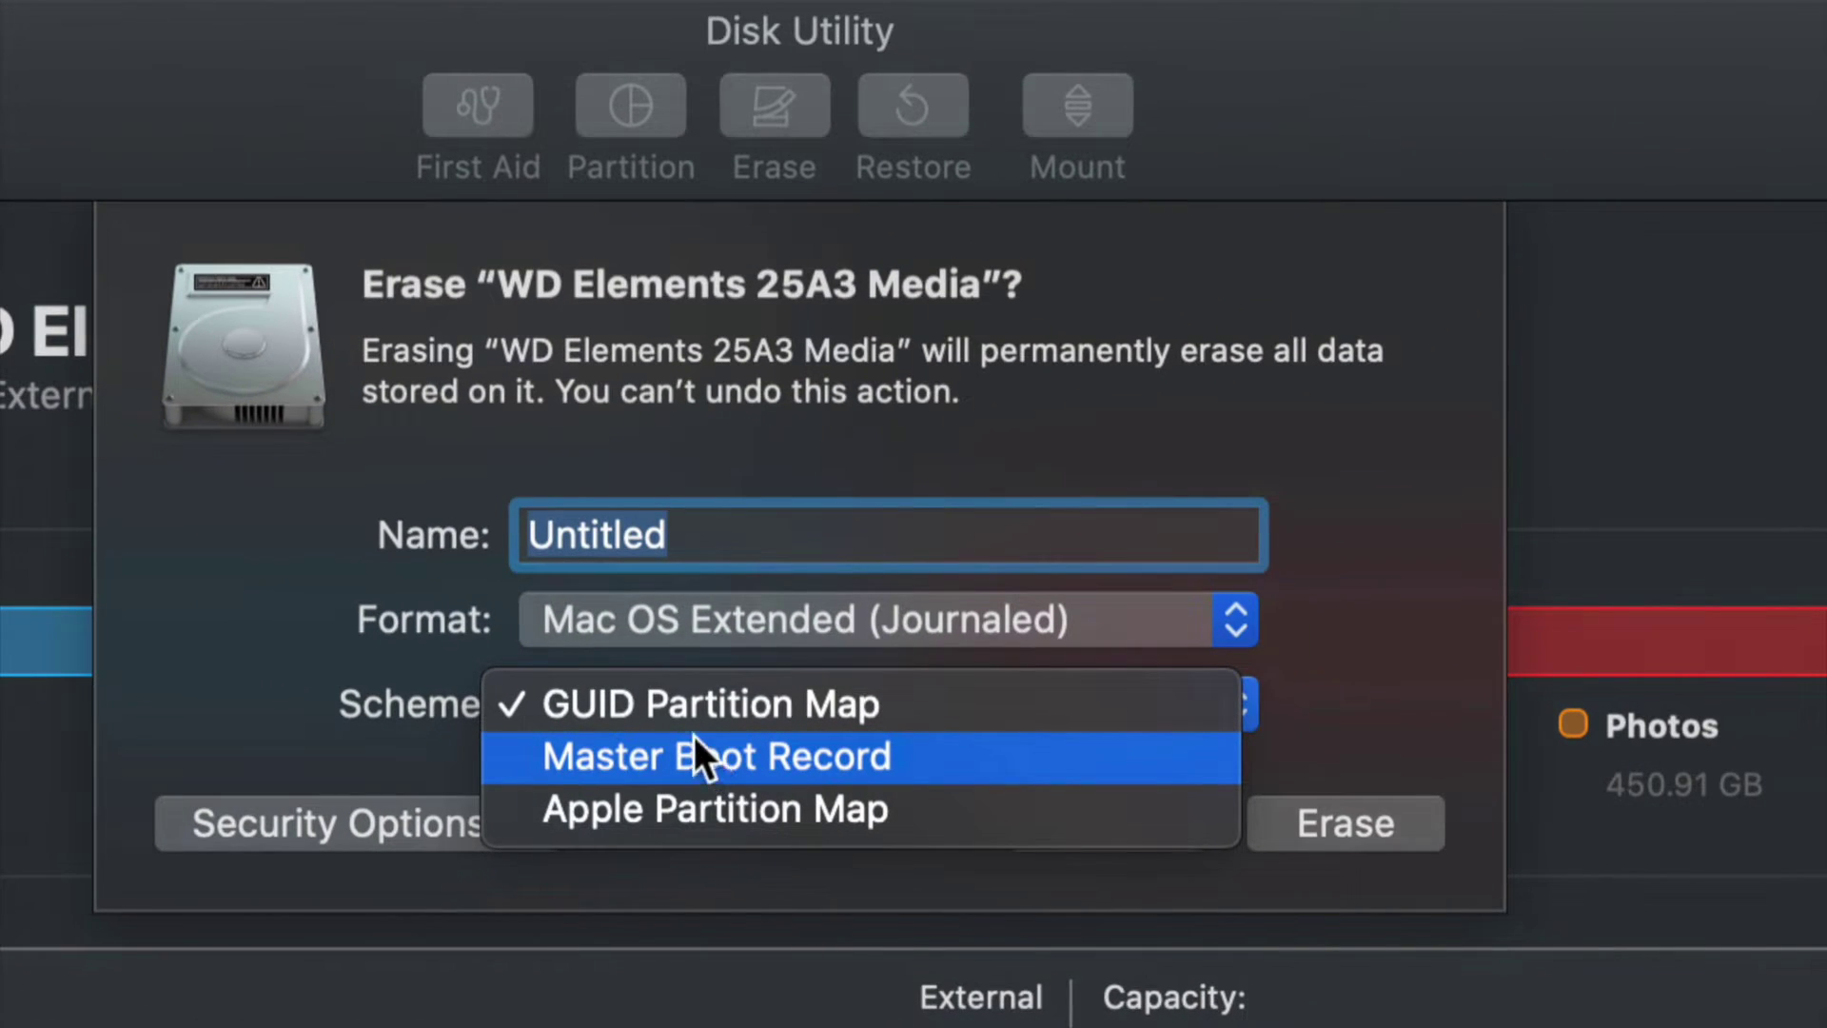
{"action": "left_click", "coordinate": [643, 706]}
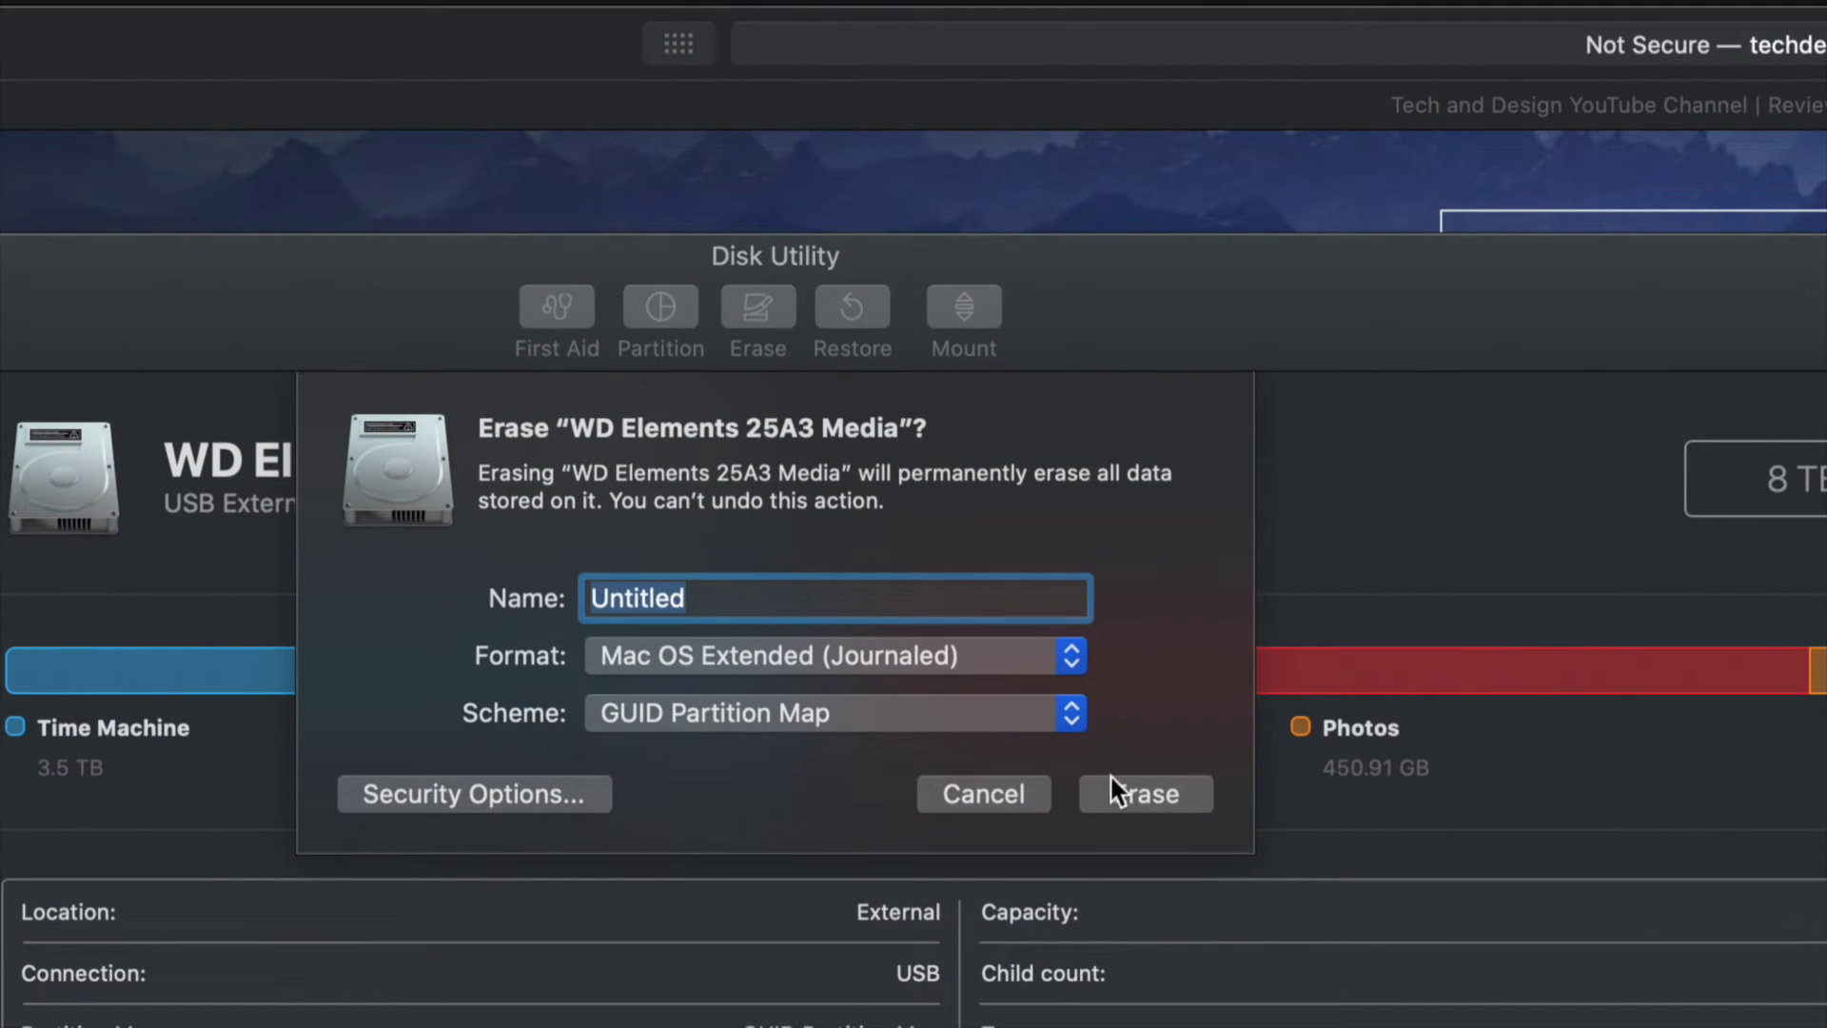
{"action": "left_click", "coordinate": [1345, 823]}
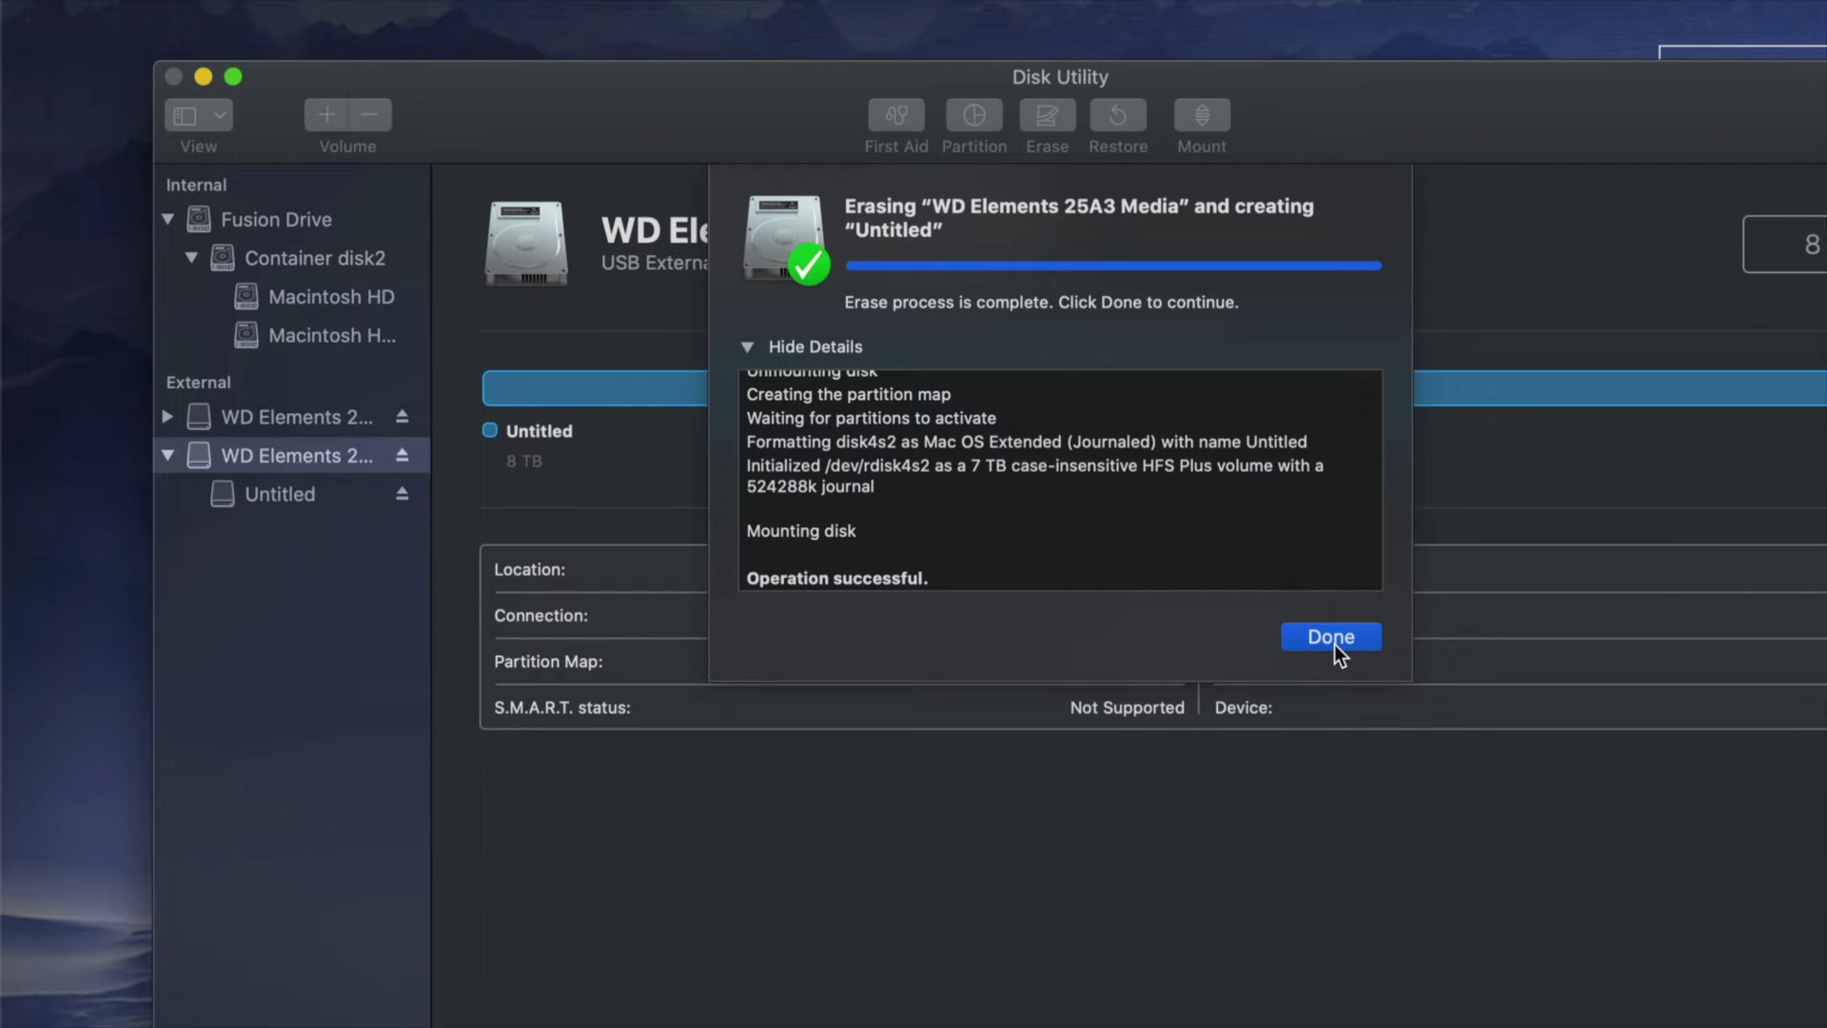
{"action": "left_click", "coordinate": [1334, 643]}
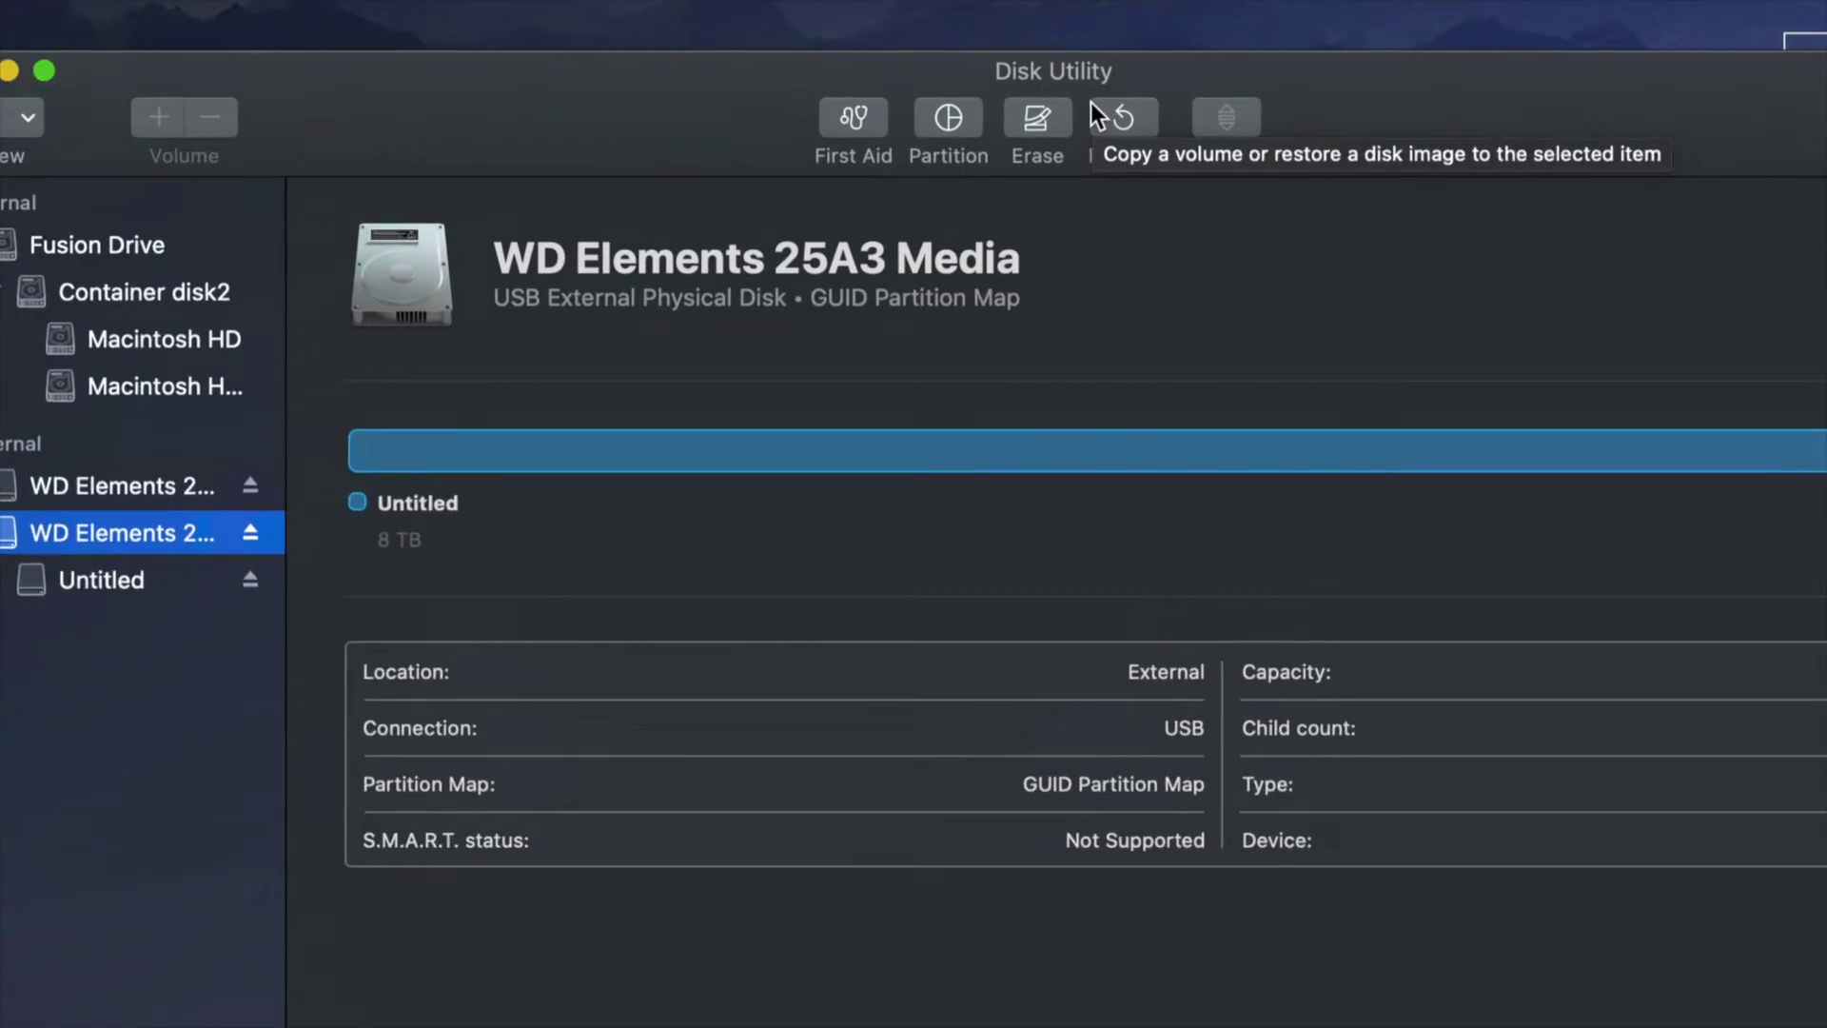
Examine the security levels for erasing the WD Elements disk, from Fastest to Most Secure, and settle on Fastest.
{"action": "left_click", "coordinate": [1025, 129]}
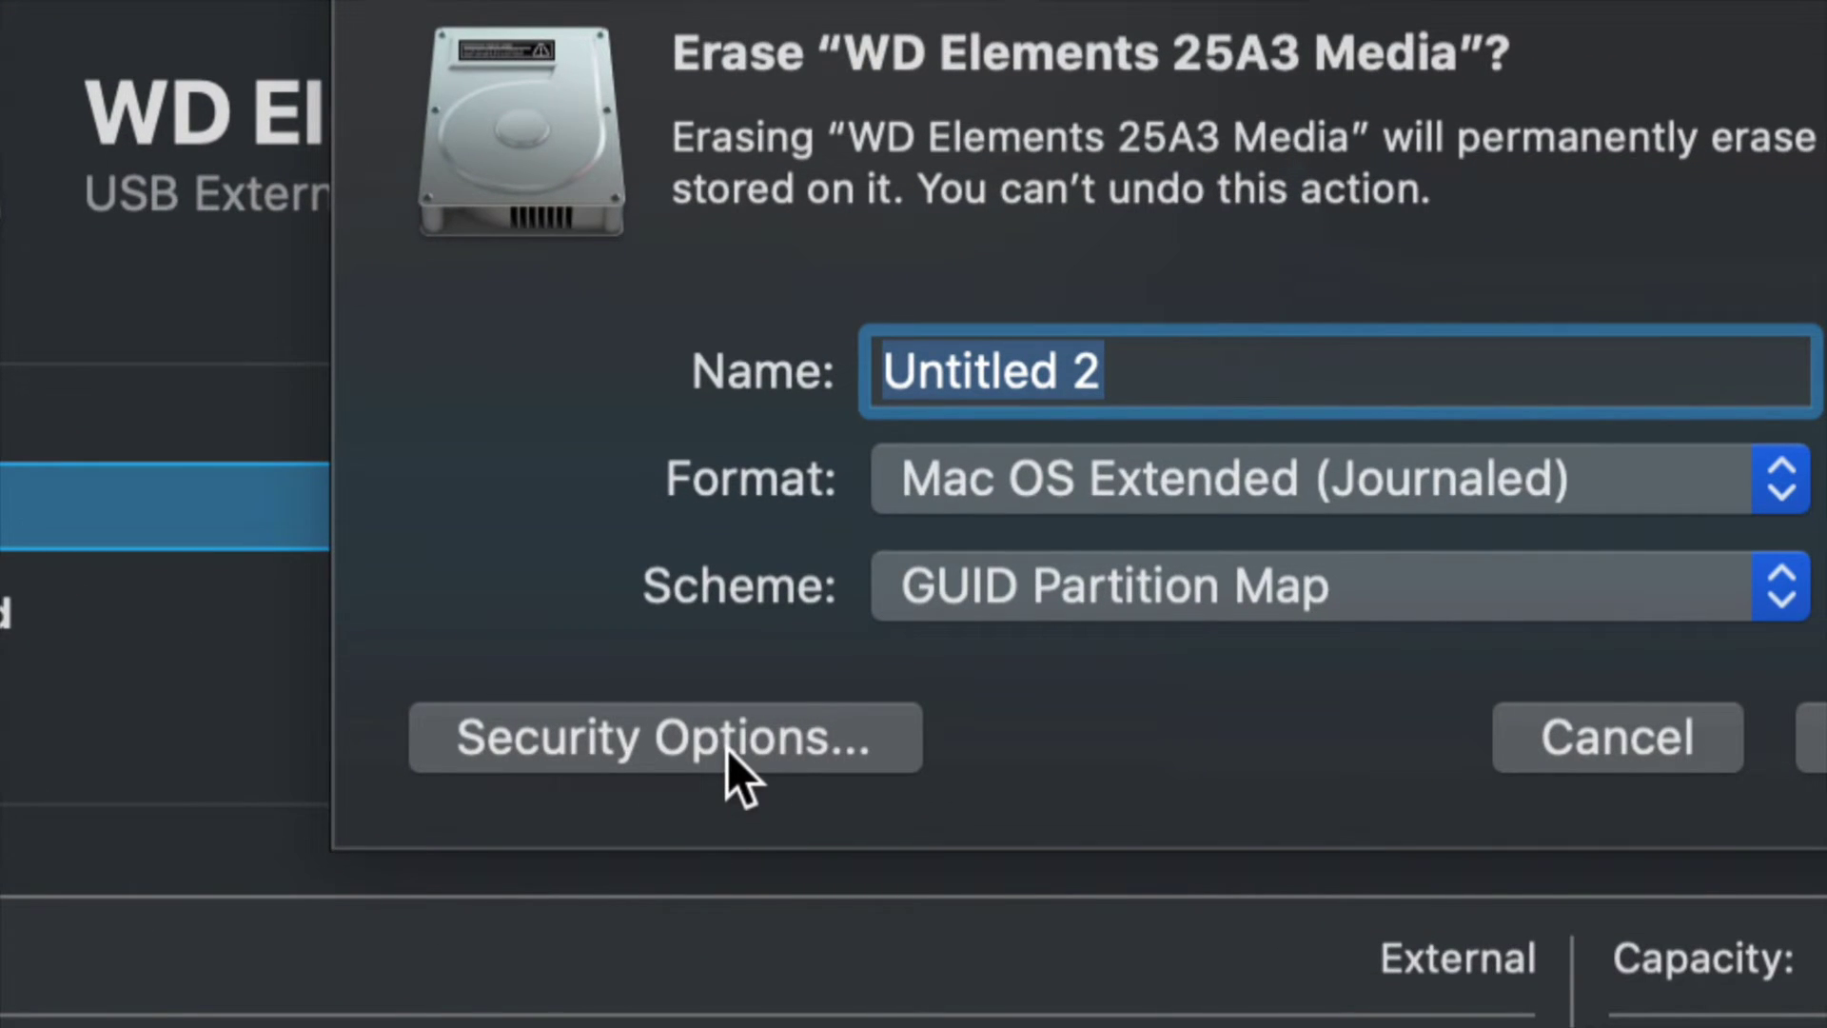
{"action": "left_click", "coordinate": [727, 750]}
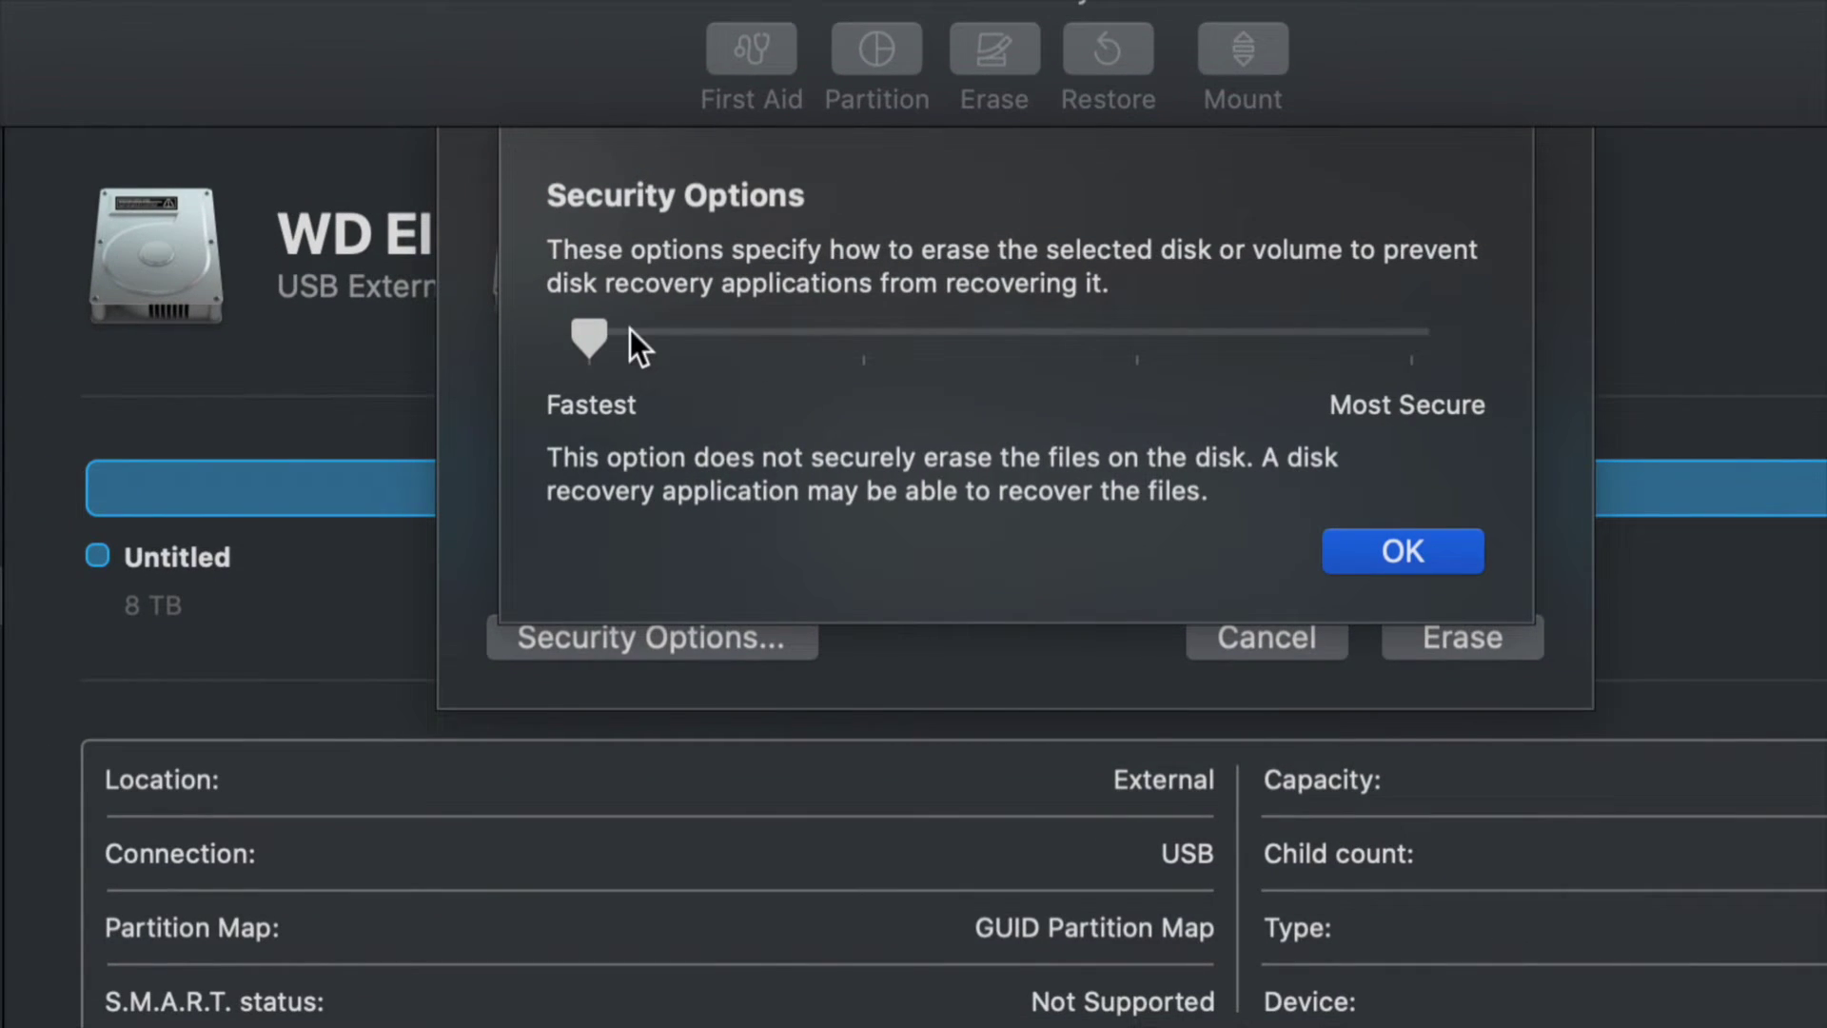
{"action": "left_click_drag", "start_coordinate": [601, 327], "coordinate": [1396, 373]}
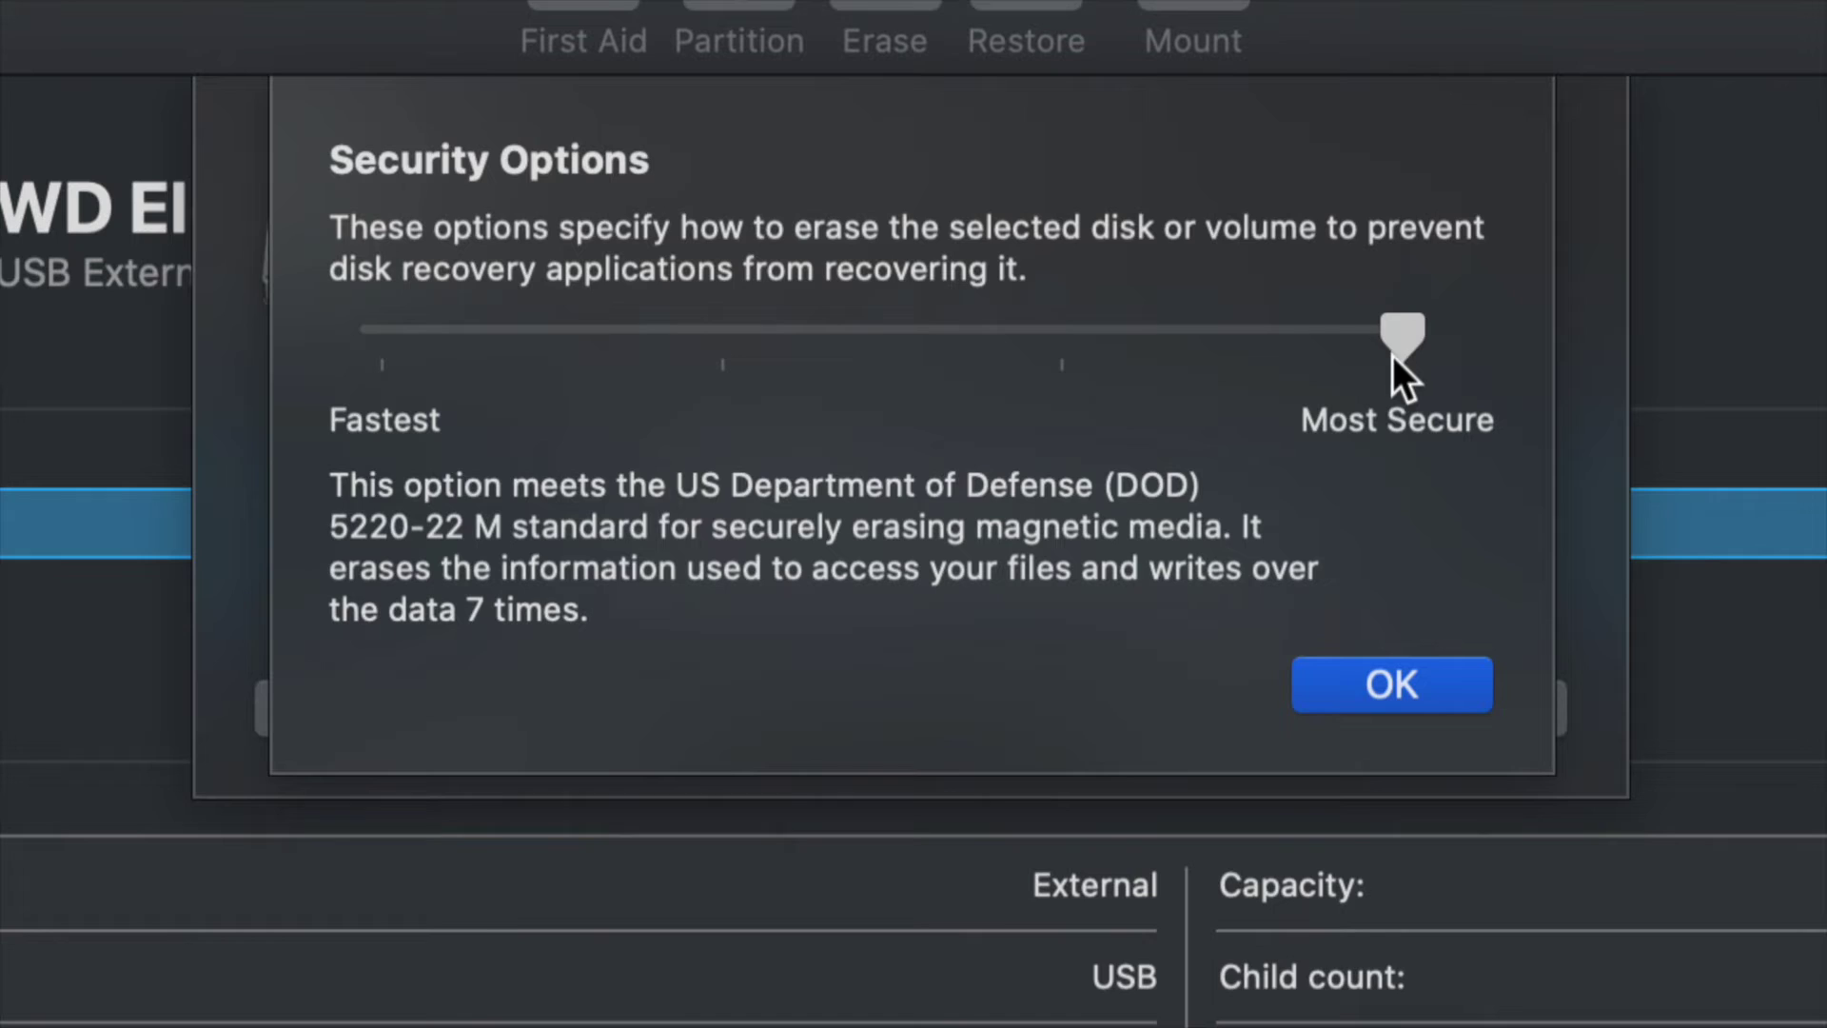
{"action": "left_click_drag", "start_coordinate": [1391, 355], "coordinate": [383, 352]}
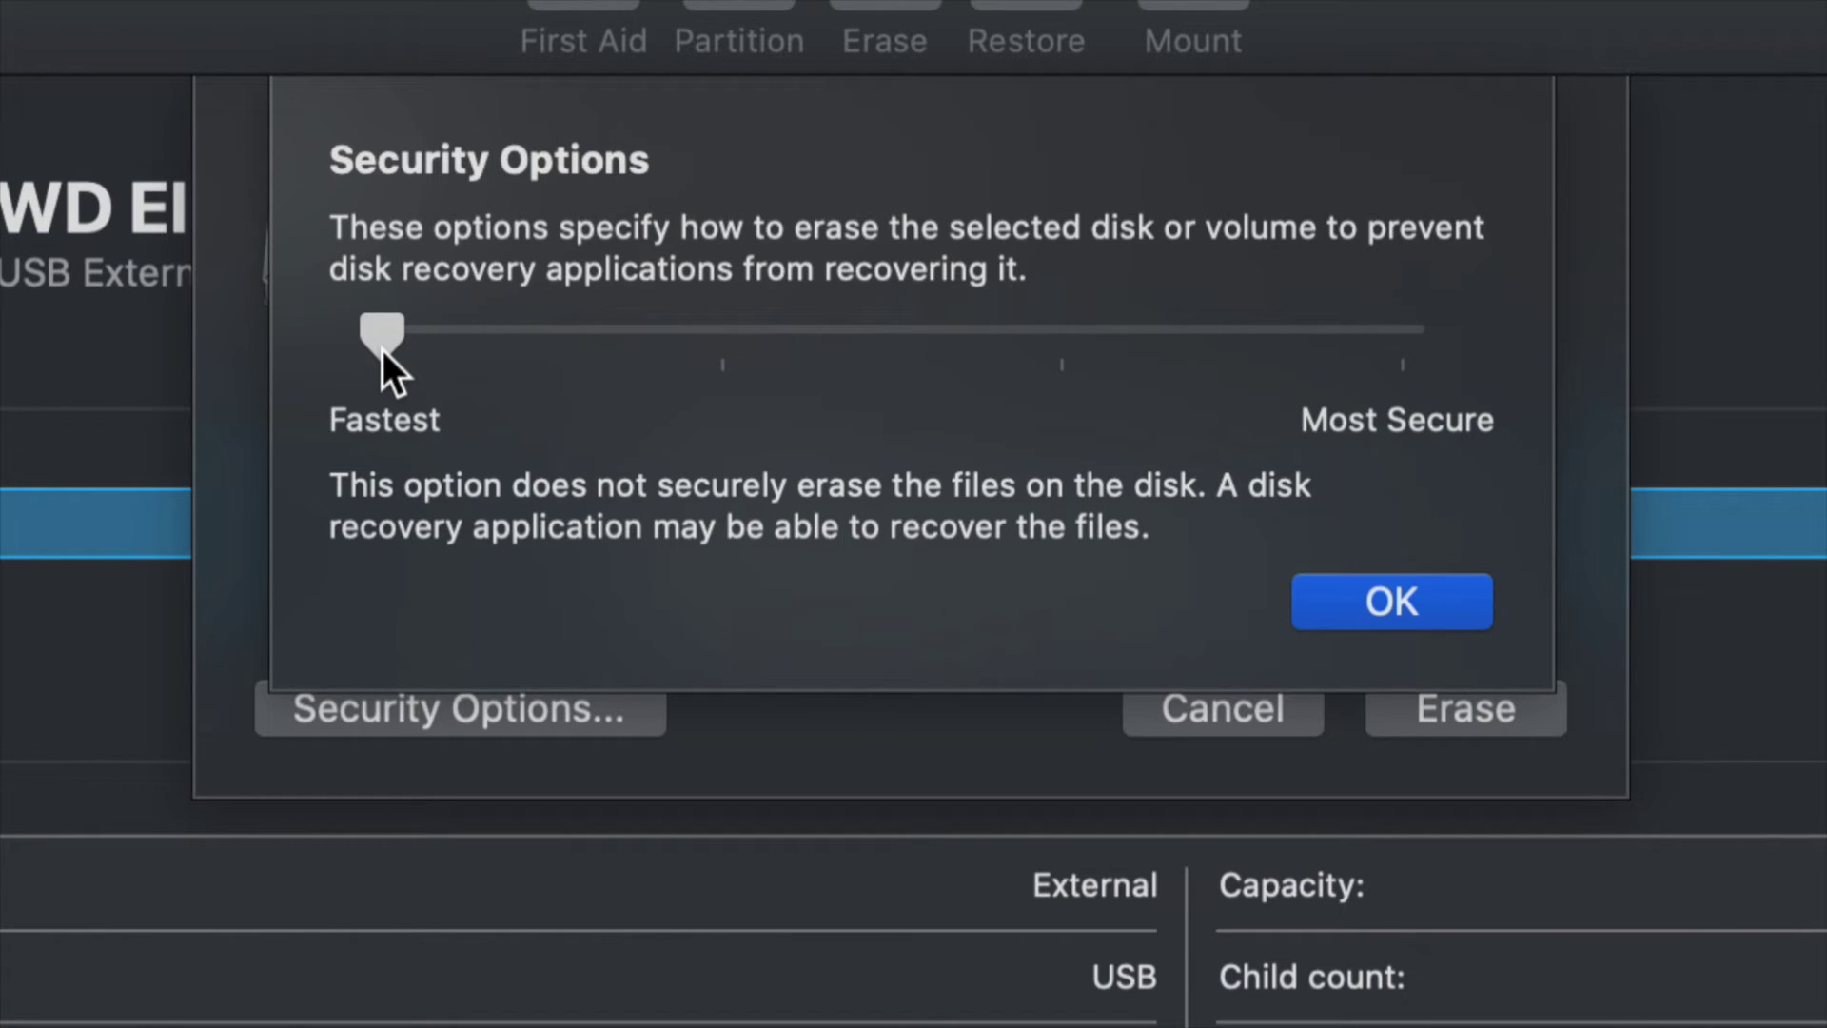
{"action": "left_click_drag", "start_coordinate": [382, 351], "coordinate": [1383, 358]}
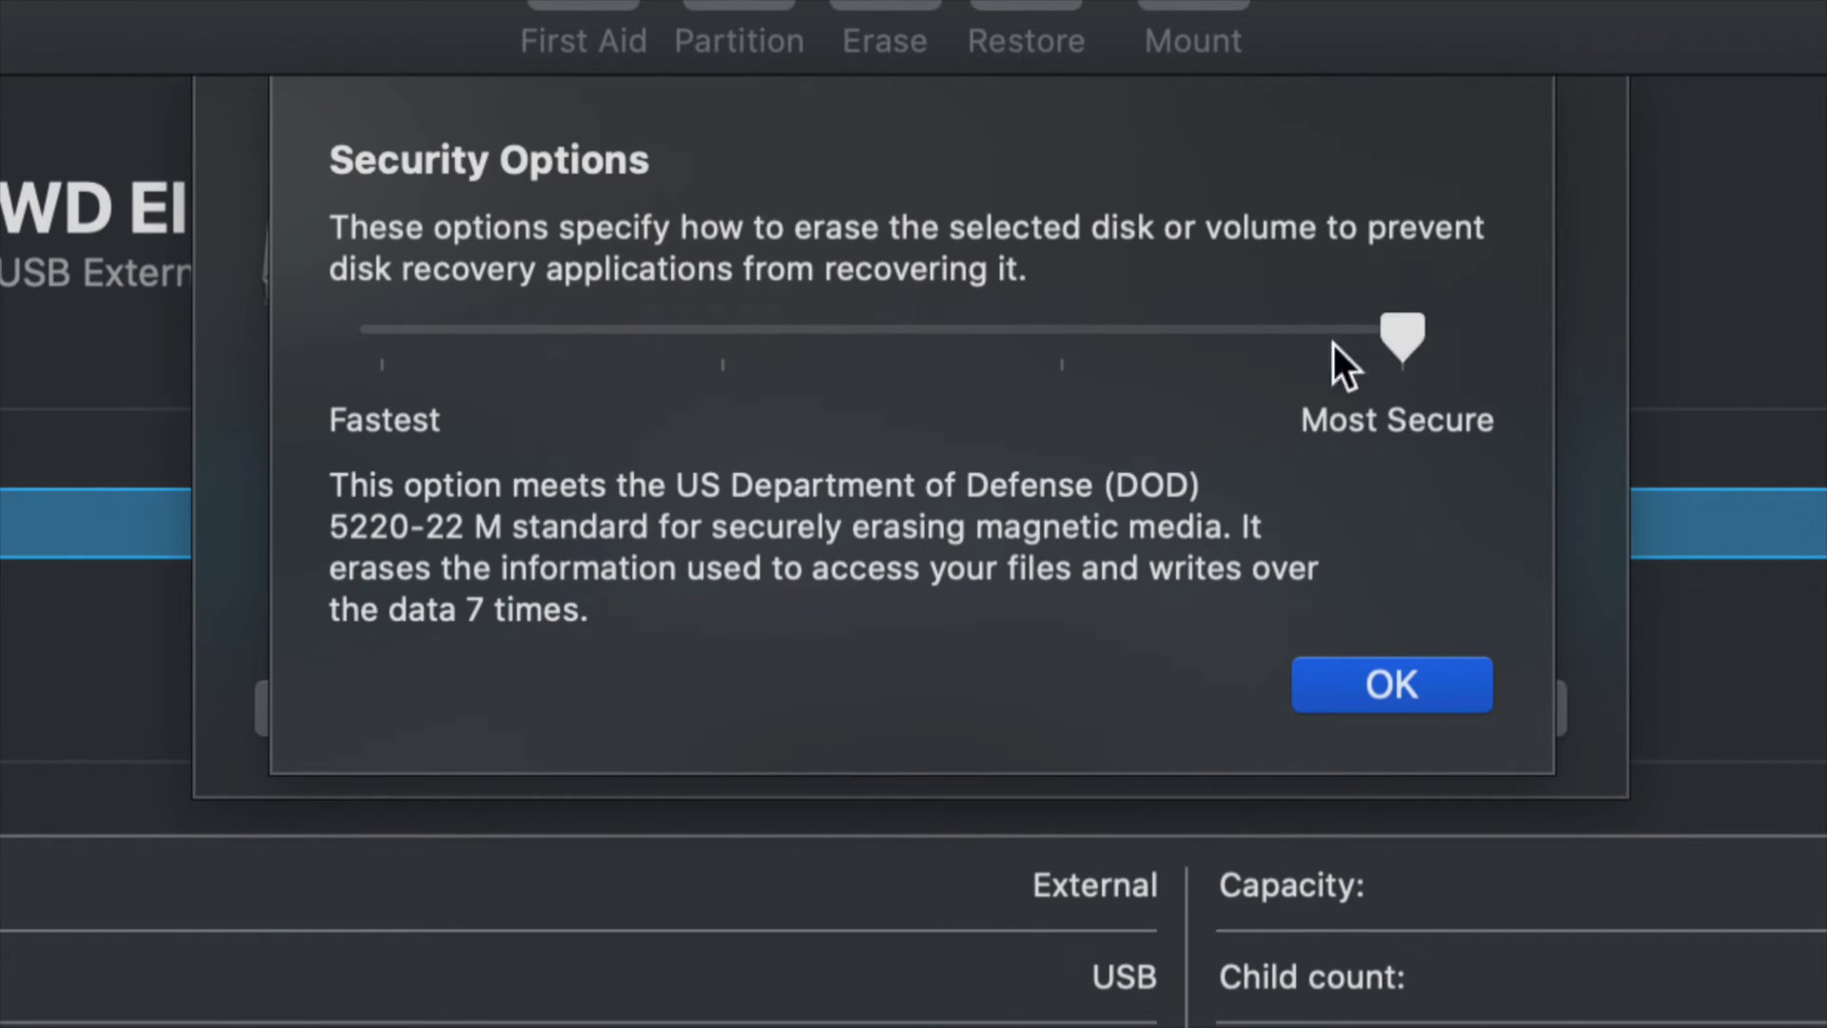
{"action": "left_click_drag", "start_coordinate": [1333, 345], "coordinate": [761, 333]}
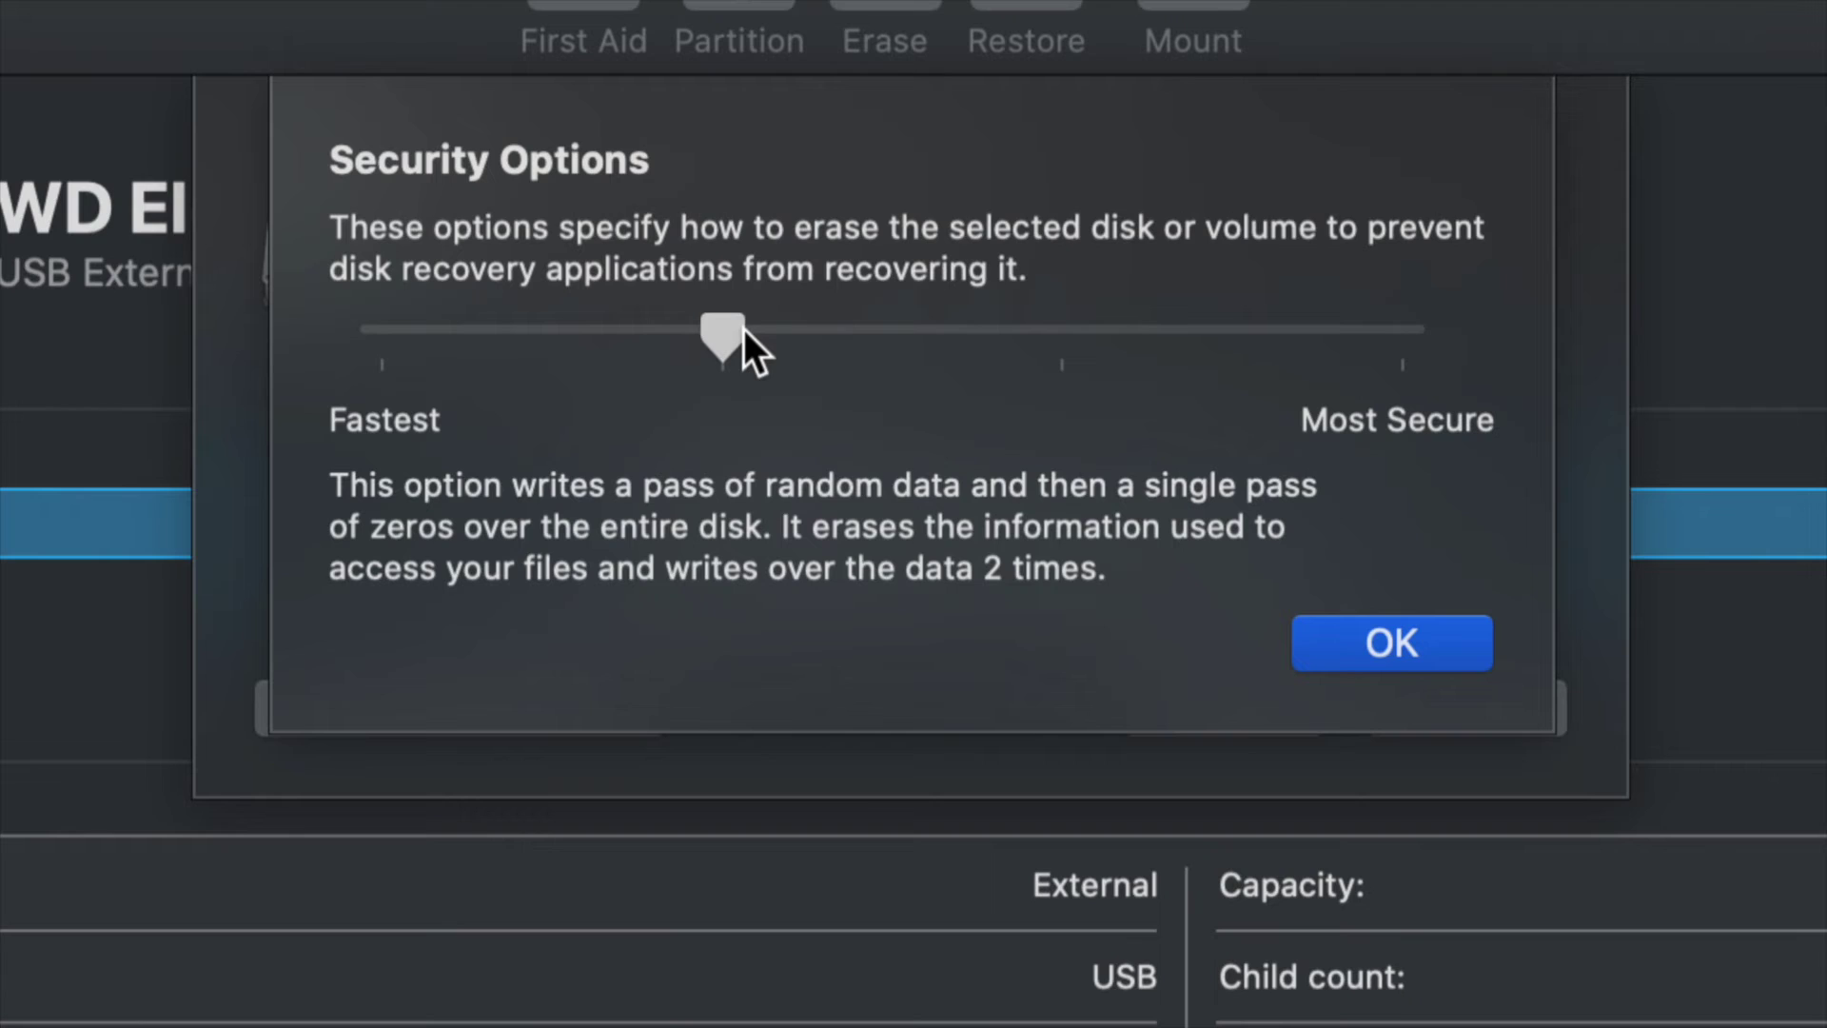
{"action": "left_click_drag", "start_coordinate": [744, 328], "coordinate": [1464, 367]}
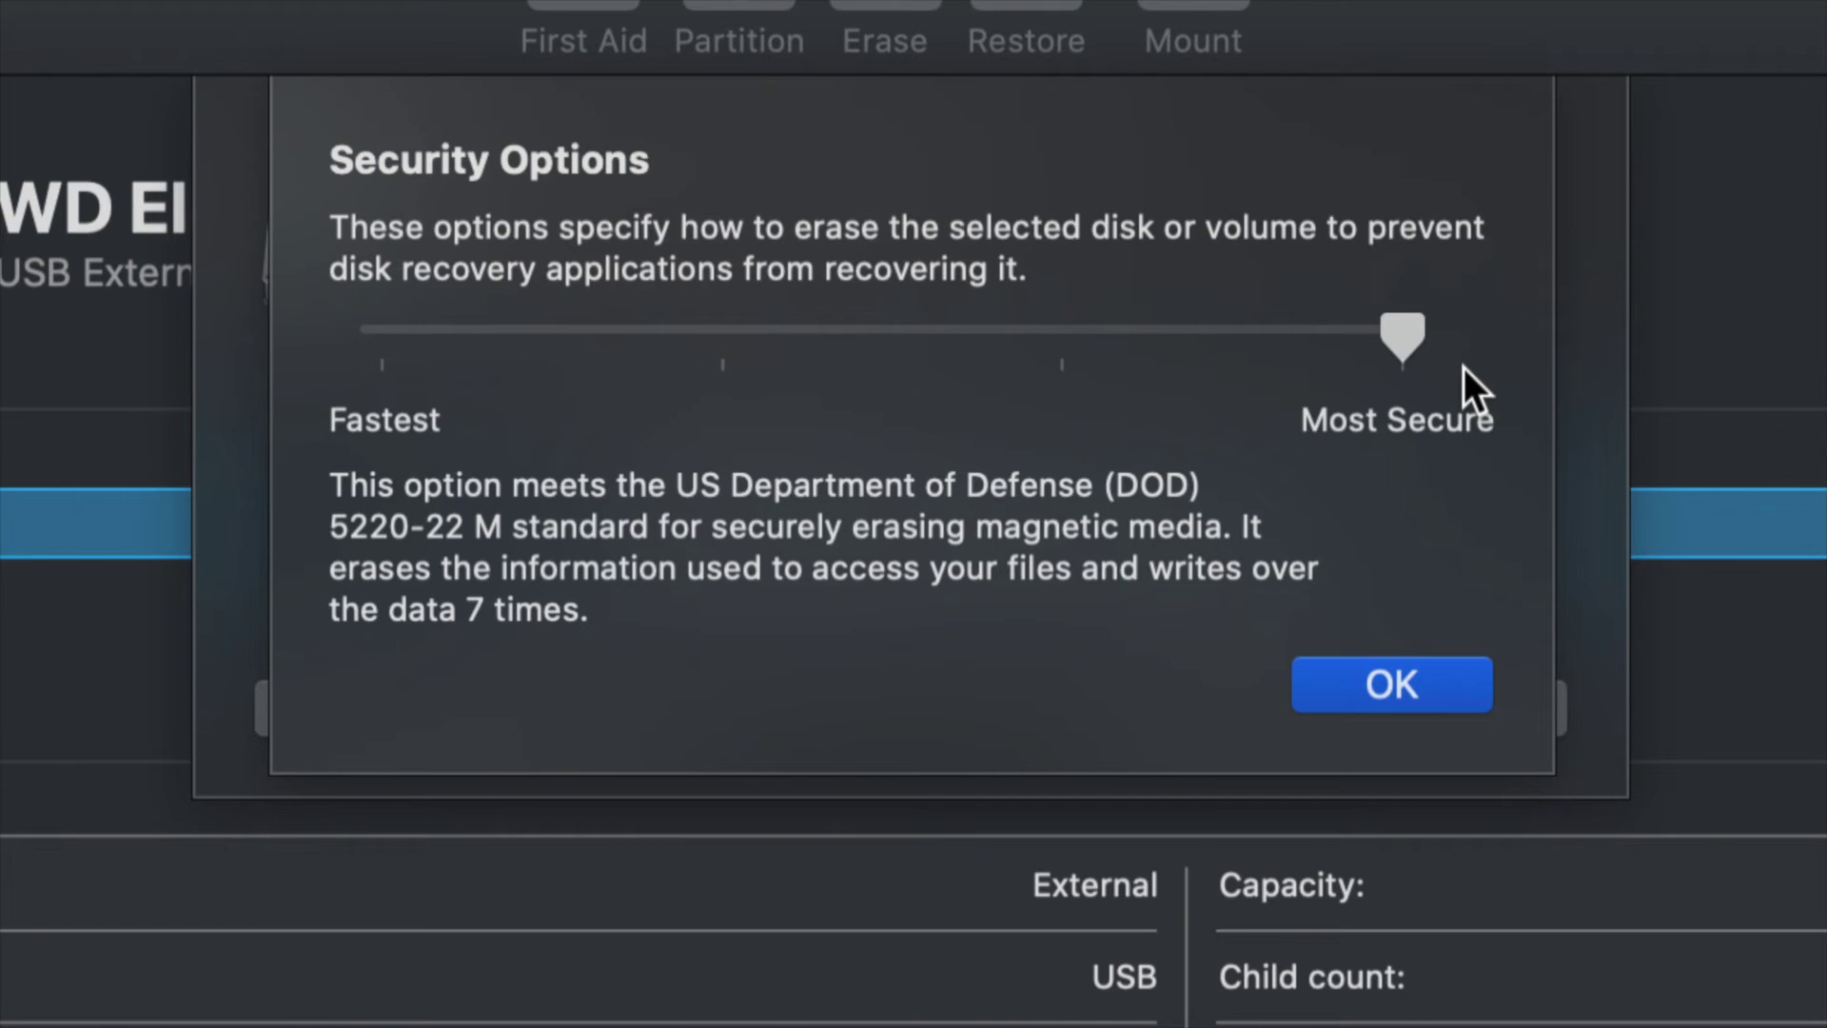
{"action": "left_click_drag", "start_coordinate": [1401, 330], "coordinate": [362, 297]}
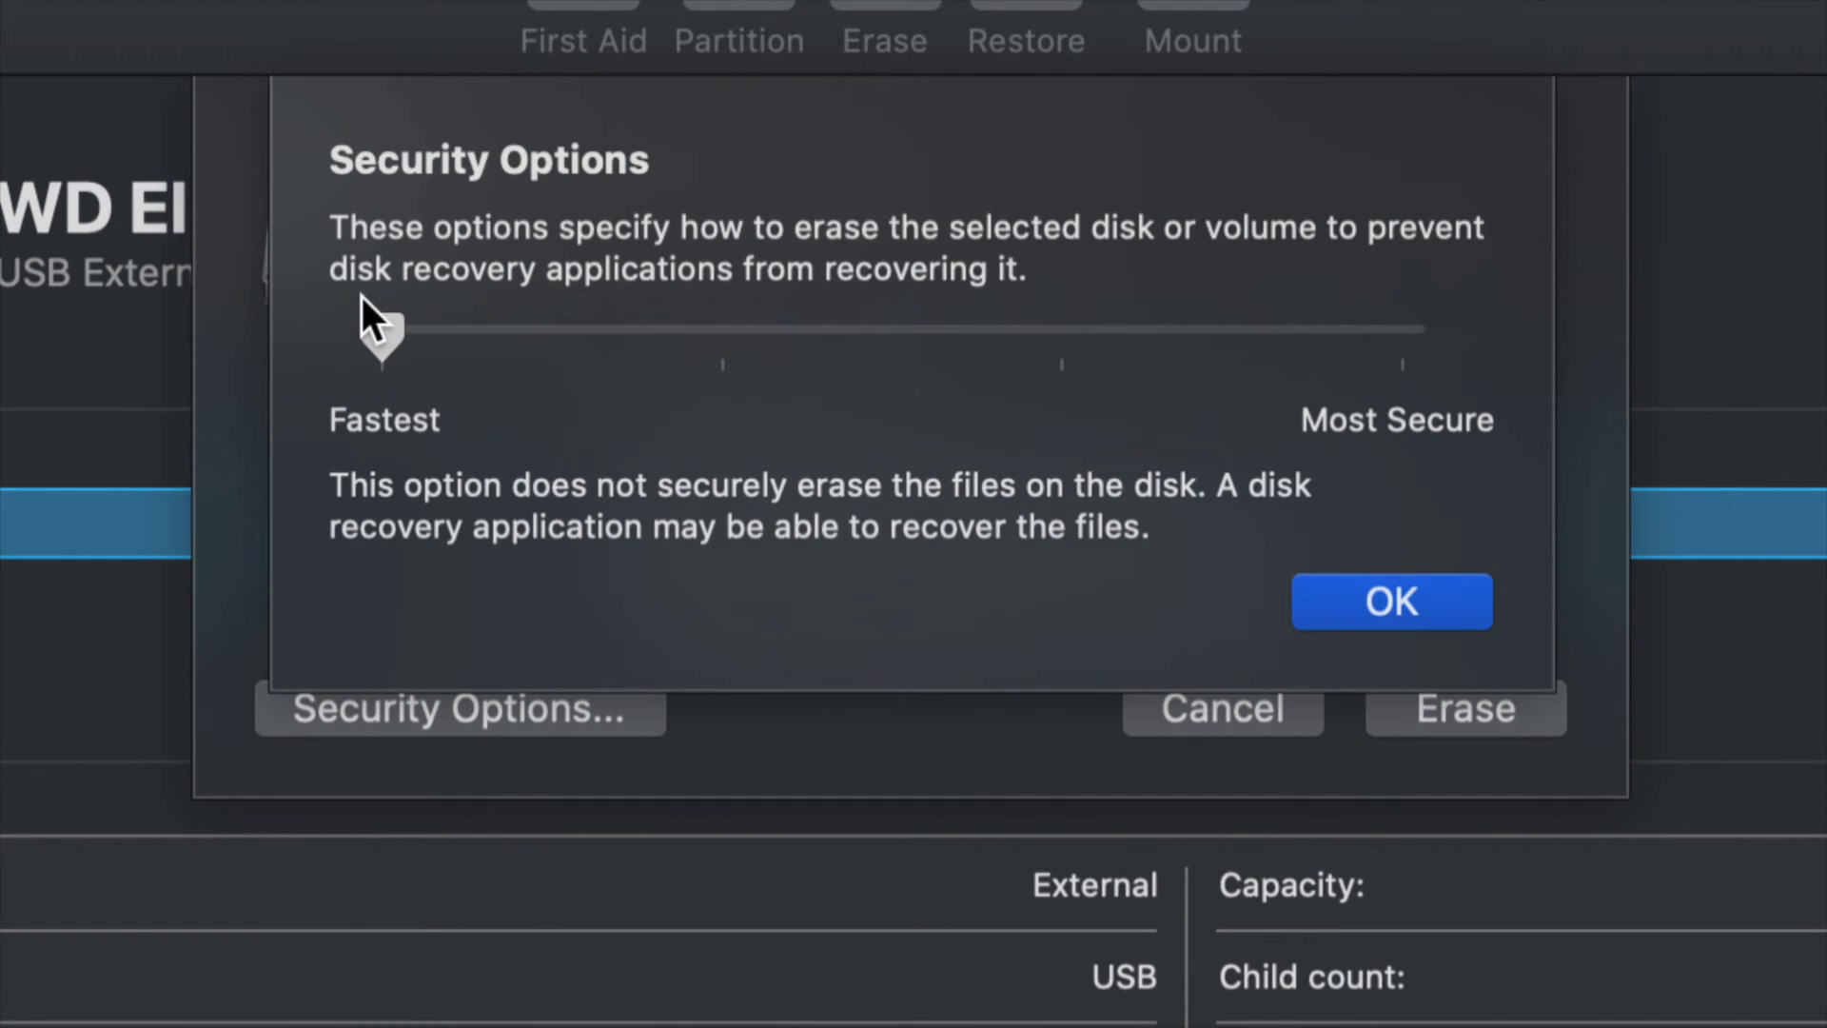
{"action": "left_click", "coordinate": [1419, 592]}
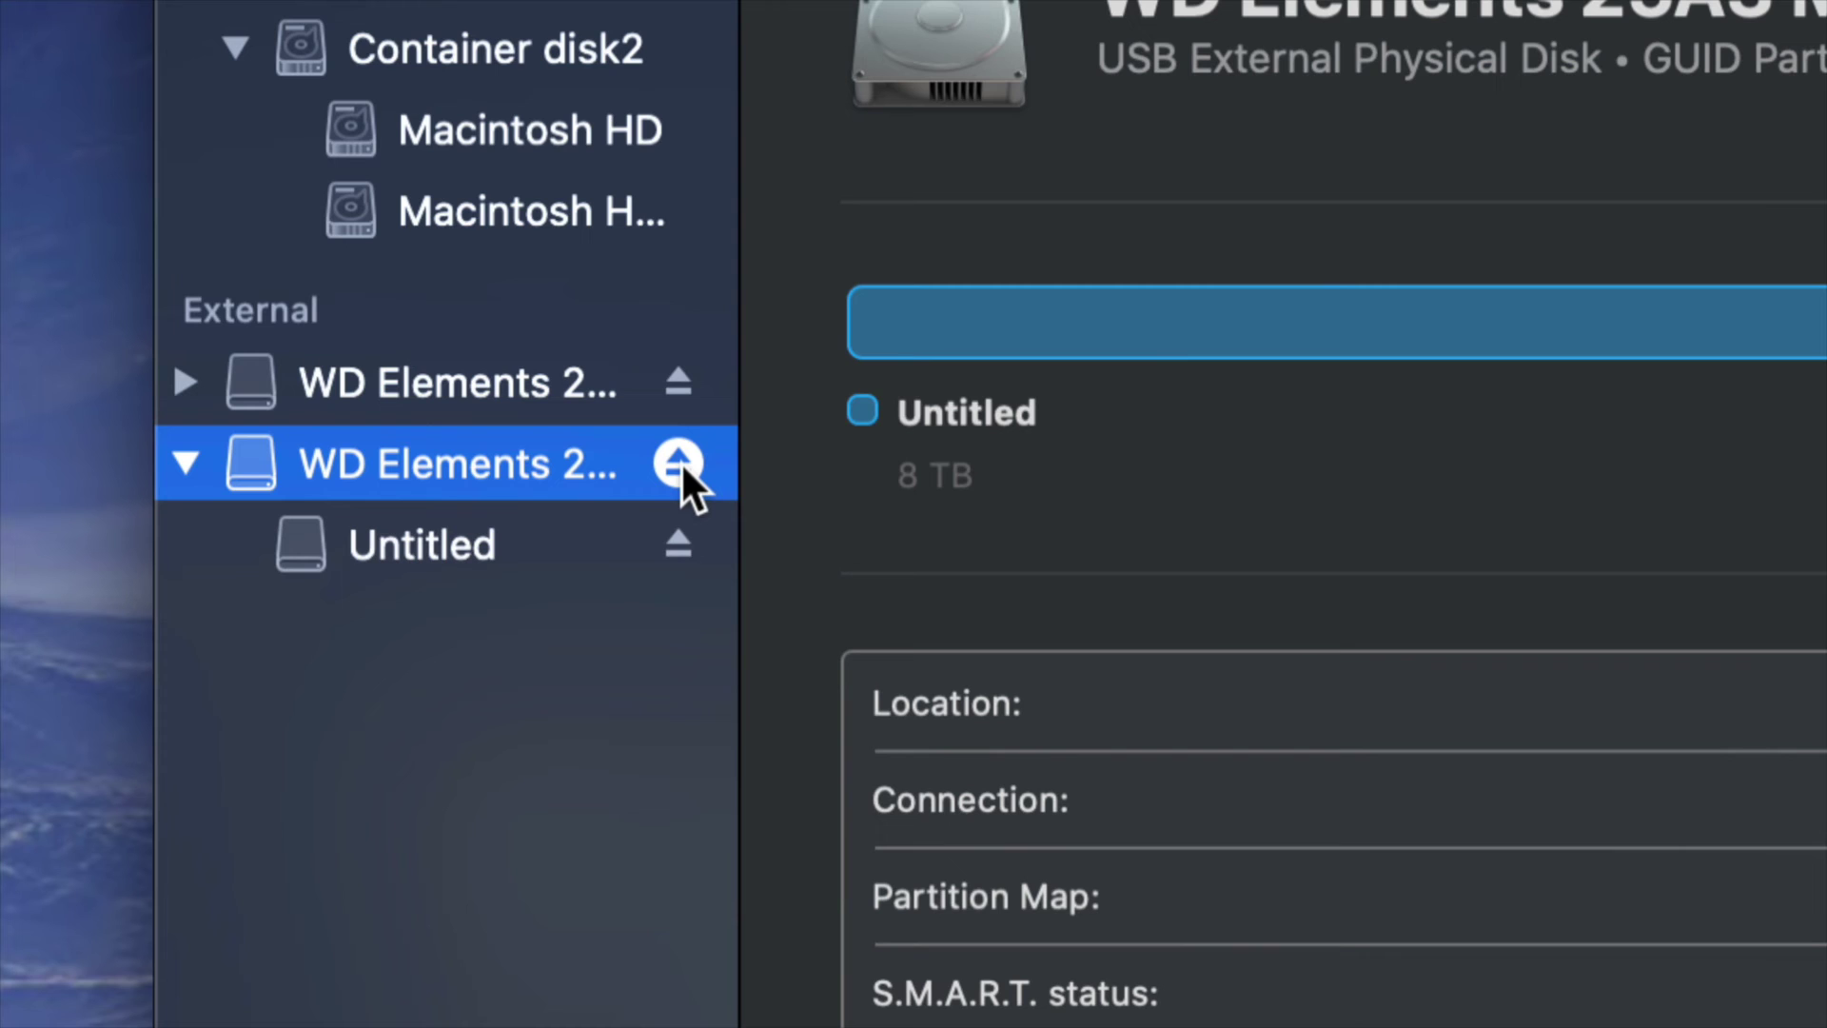
Eject the erased WD Elements disk and close the Disk Utility window.
{"action": "left_click", "coordinate": [677, 463]}
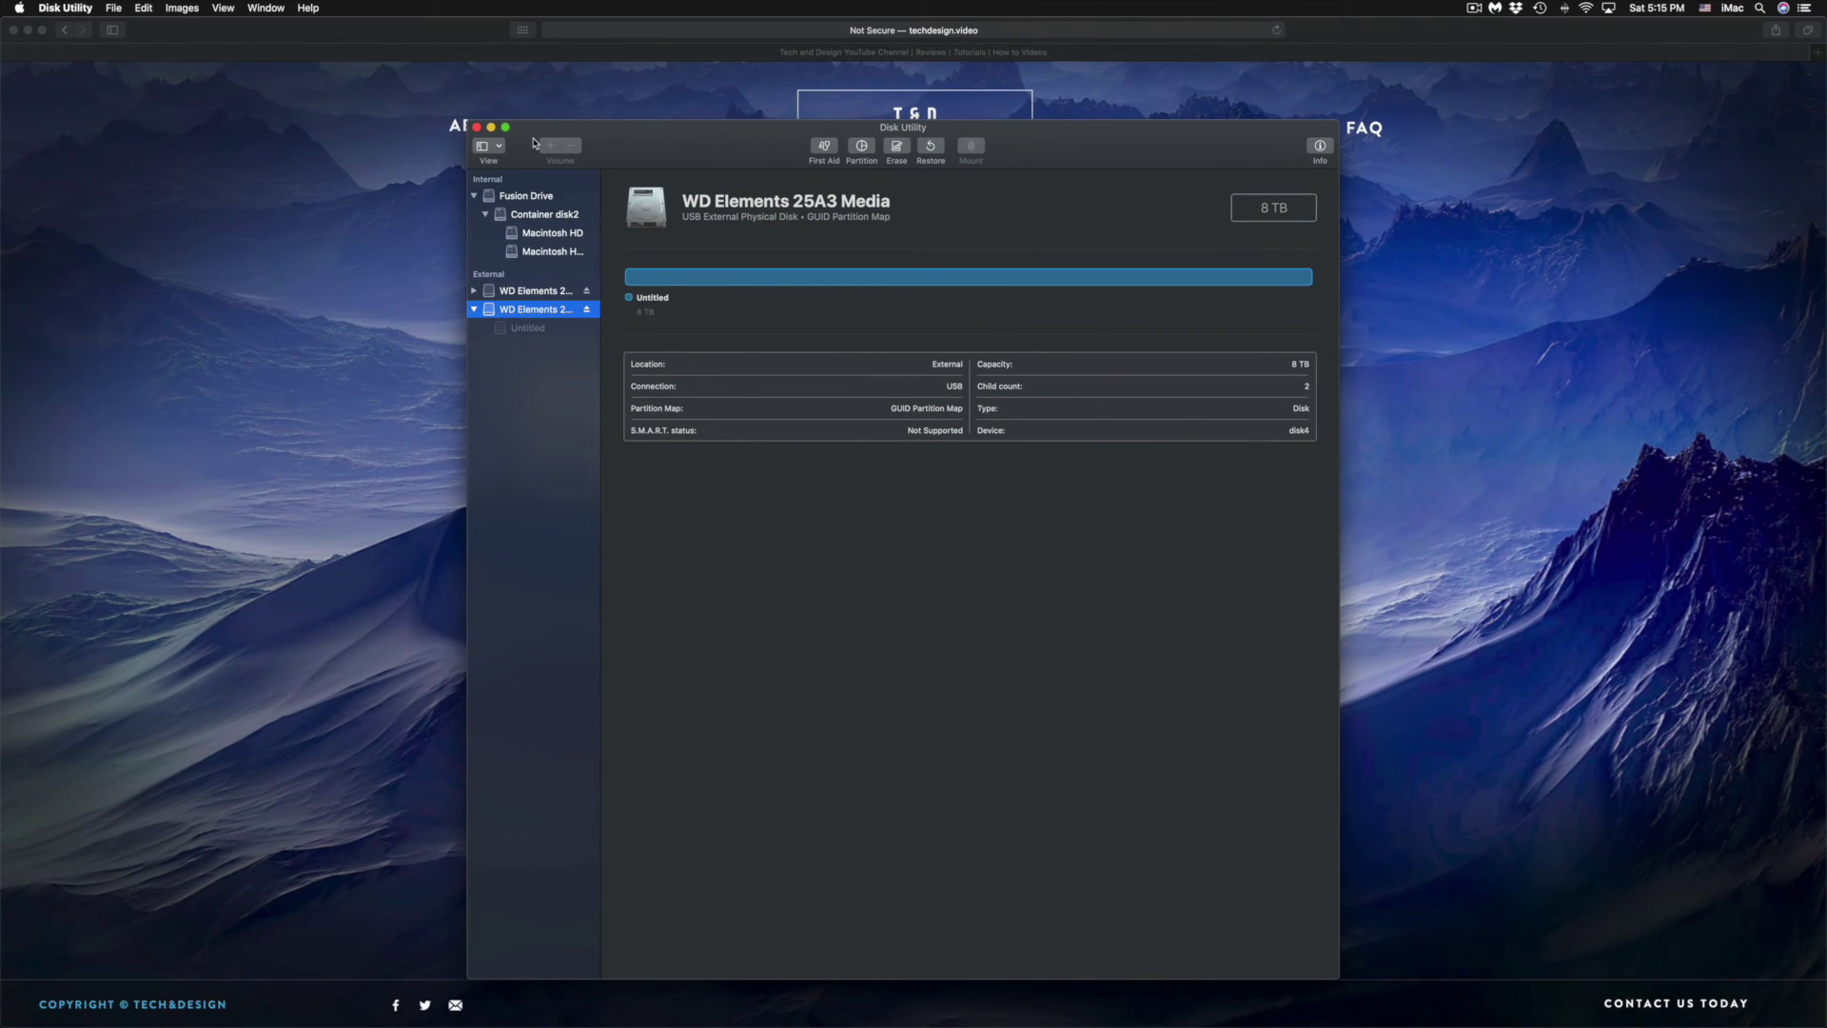
{"action": "left_click", "coordinate": [477, 128]}
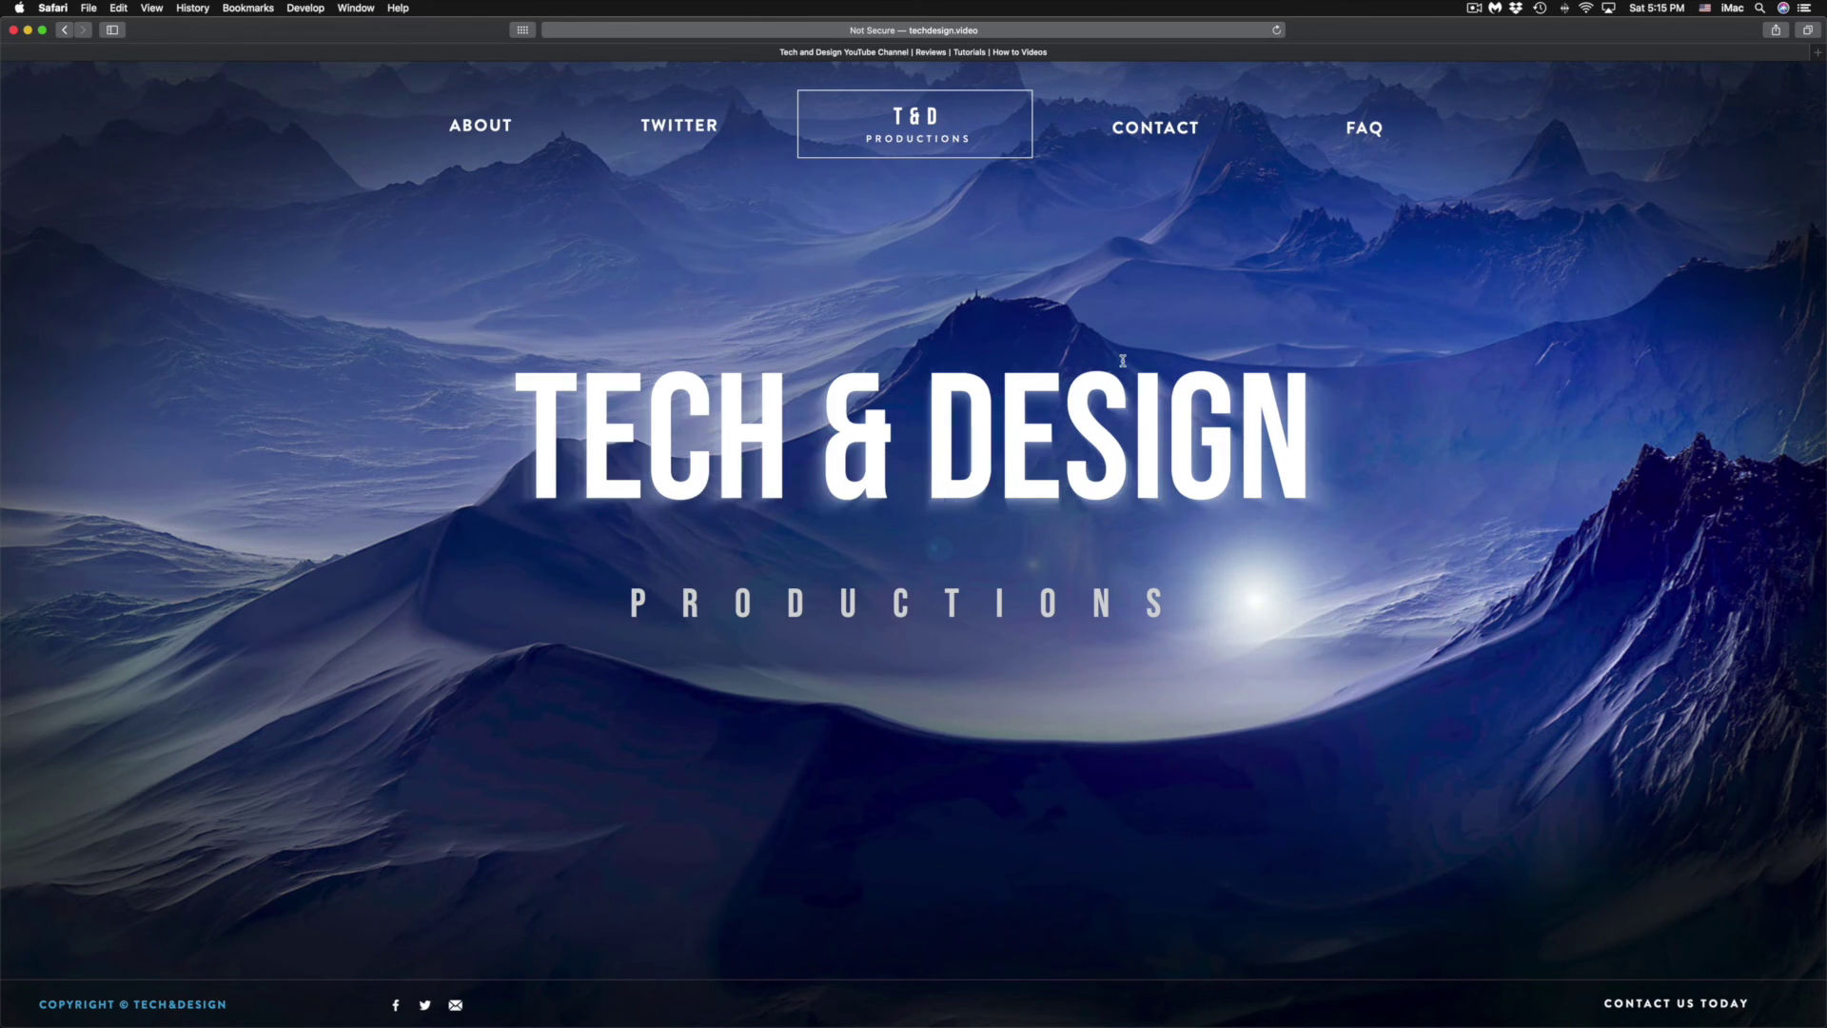